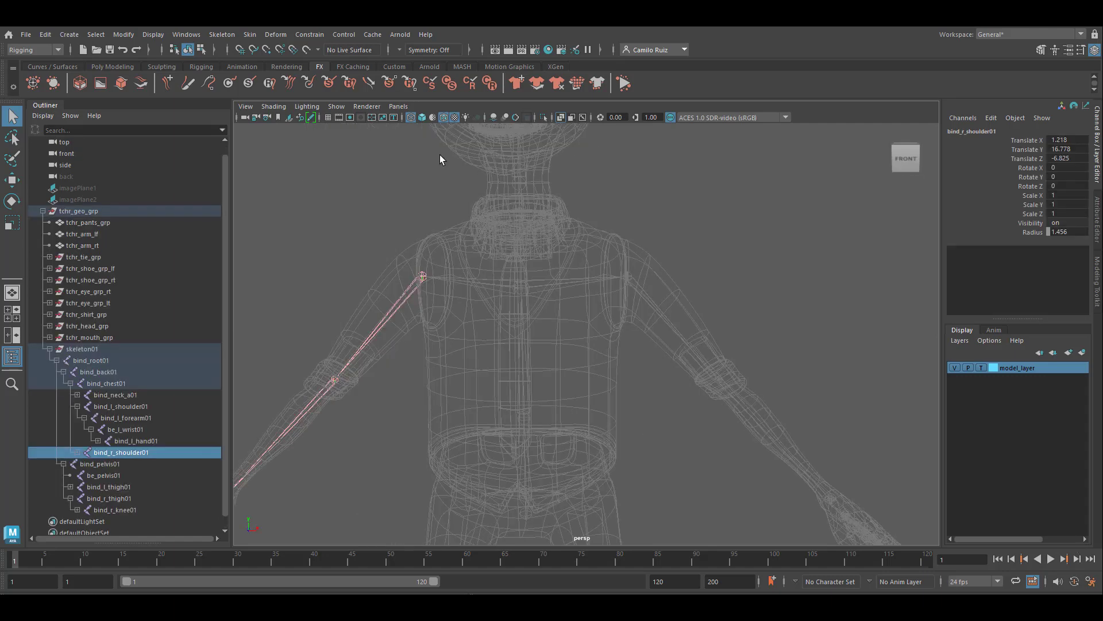
# Delete the right arm's joint chain and select the left shoulder joint bind_l_shoulder01
pyautogui.click(120, 406)
pyautogui.scroll(3, 661, 294)
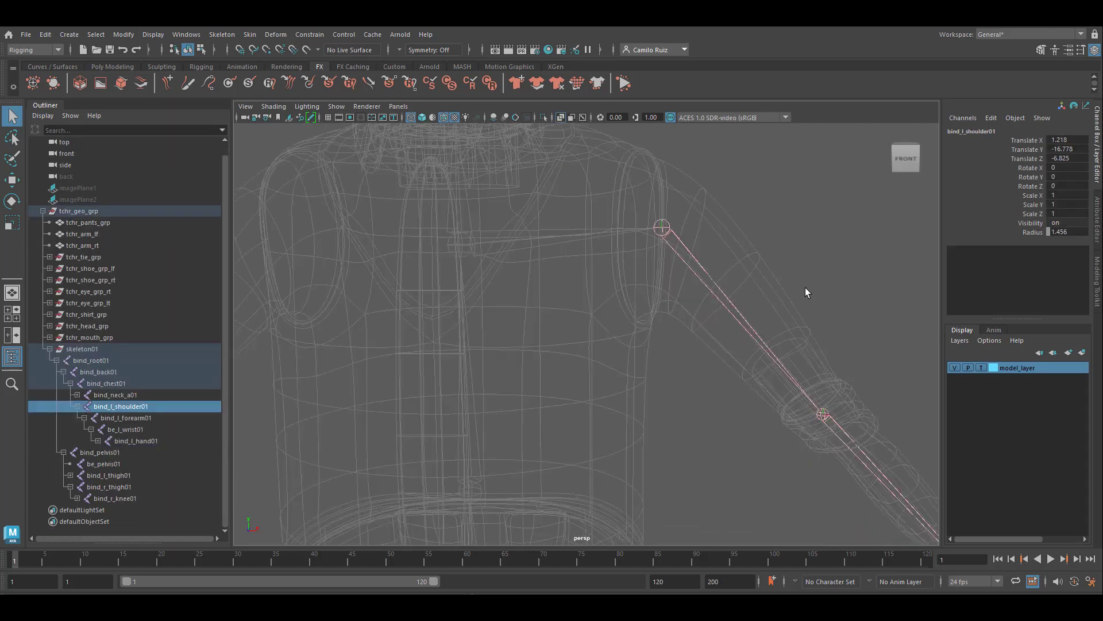
pyautogui.keyDown('alt'); pyautogui.moveTo(810, 269); pyautogui.dragTo(647, 265, button='middle'); pyautogui.keyUp('alt')
pyautogui.scroll(-5, 647, 265)
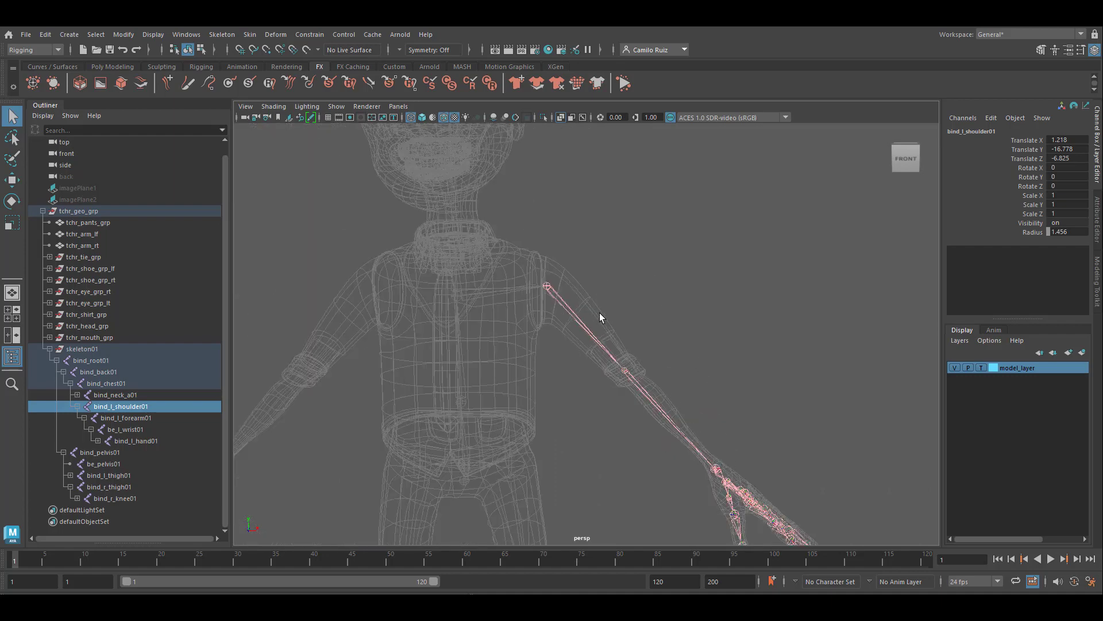
pyautogui.scroll(3, 651, 375)
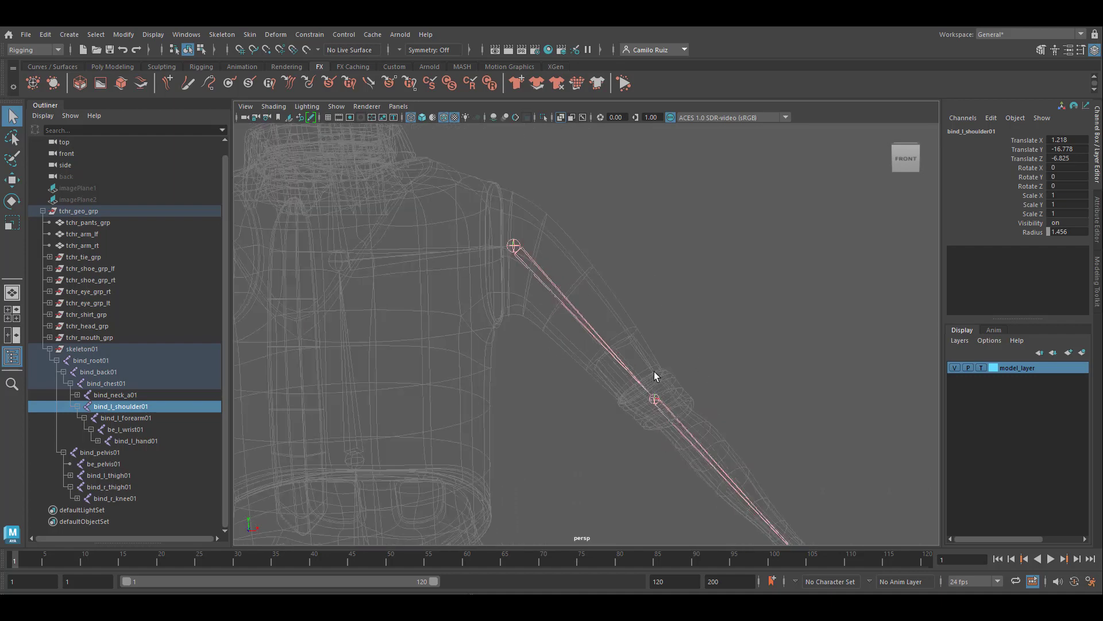
# Unparent bind_l_forearm01 from the left shoulder joint
pyautogui.click(512, 245)
pyautogui.click(135, 418)
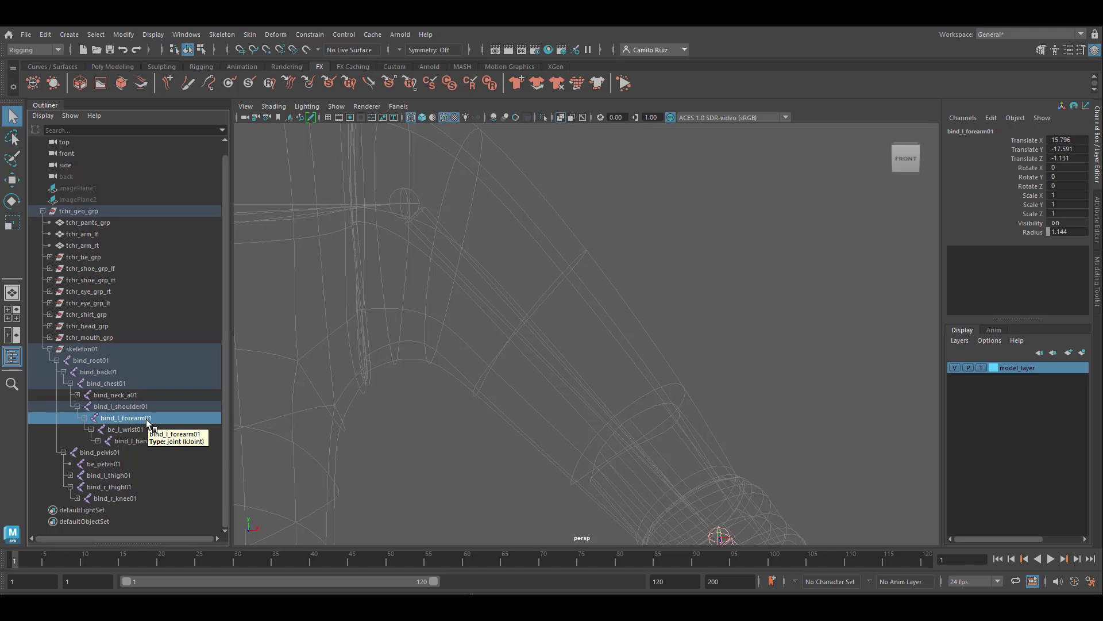
pyautogui.hotkey('shift', 'p')
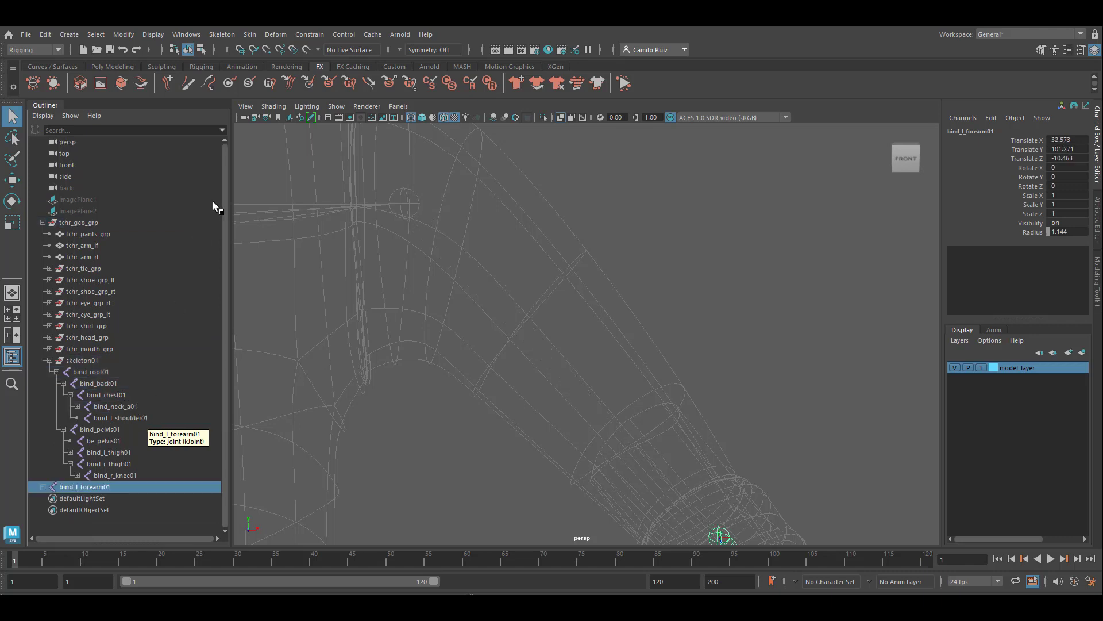
# Show the attributes of bind_l_shoulder01 and display the left arm in the front view
pyautogui.click(148, 420)
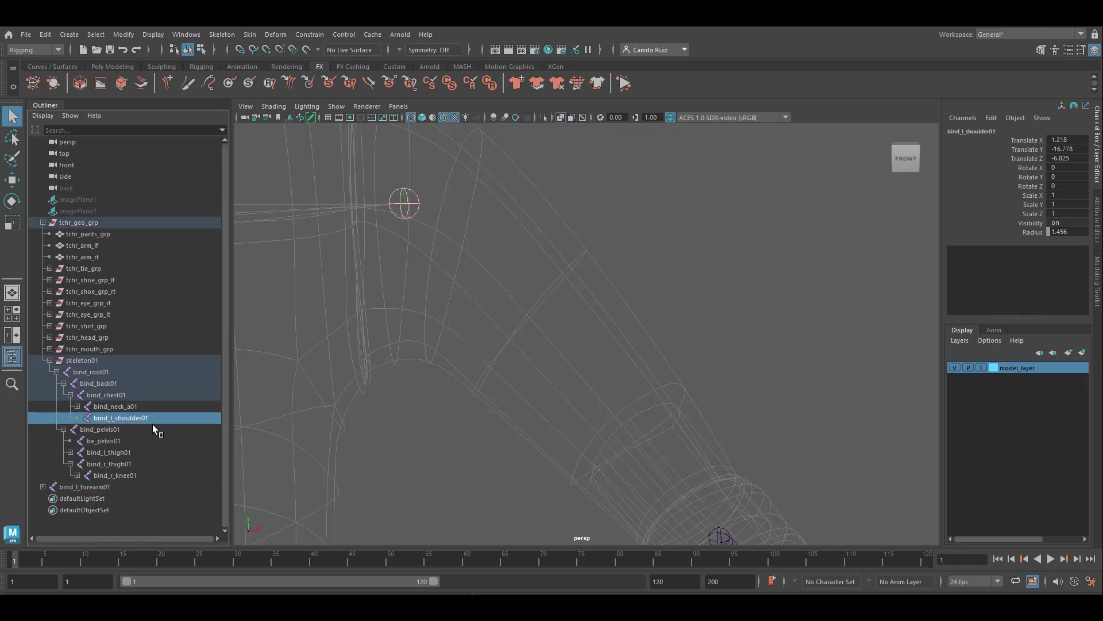
pyautogui.hotkey('ctrl', 'a')
pyautogui.keyDown('alt'); pyautogui.moveTo(459, 256); pyautogui.dragTo(399, 299, button='middle'); pyautogui.keyUp('alt')
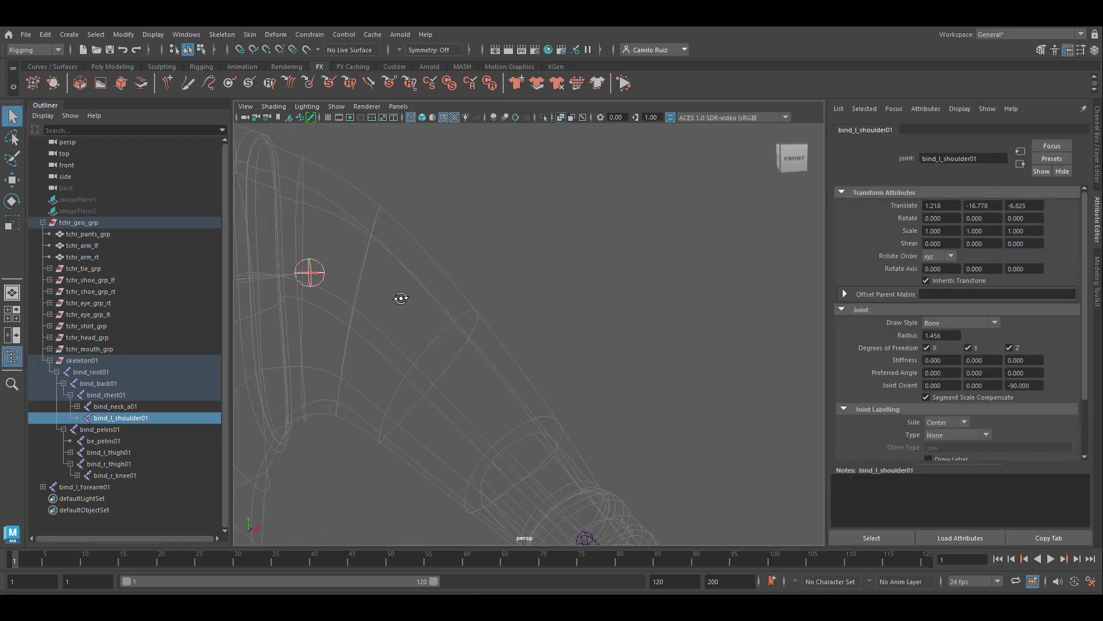
pyautogui.keyDown('alt'); pyautogui.moveTo(399, 298); pyautogui.dragTo(407, 298); pyautogui.keyUp('alt')
pyautogui.press('space')
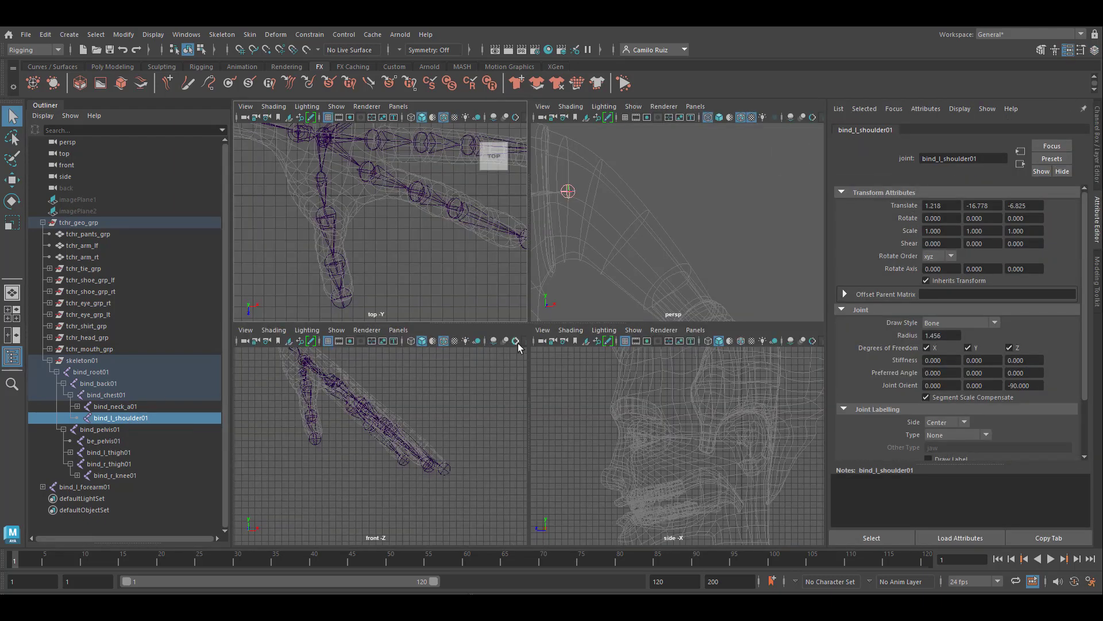
pyautogui.press('space')
pyautogui.press('f')
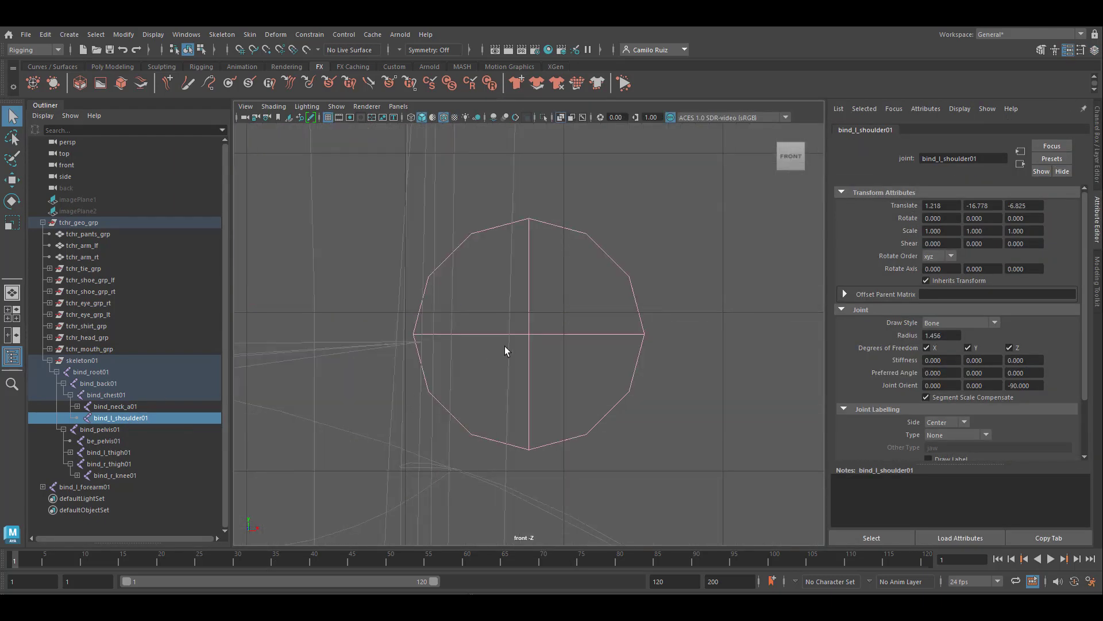
pyautogui.scroll(-8, 510, 348)
pyautogui.scroll(8, 529, 346)
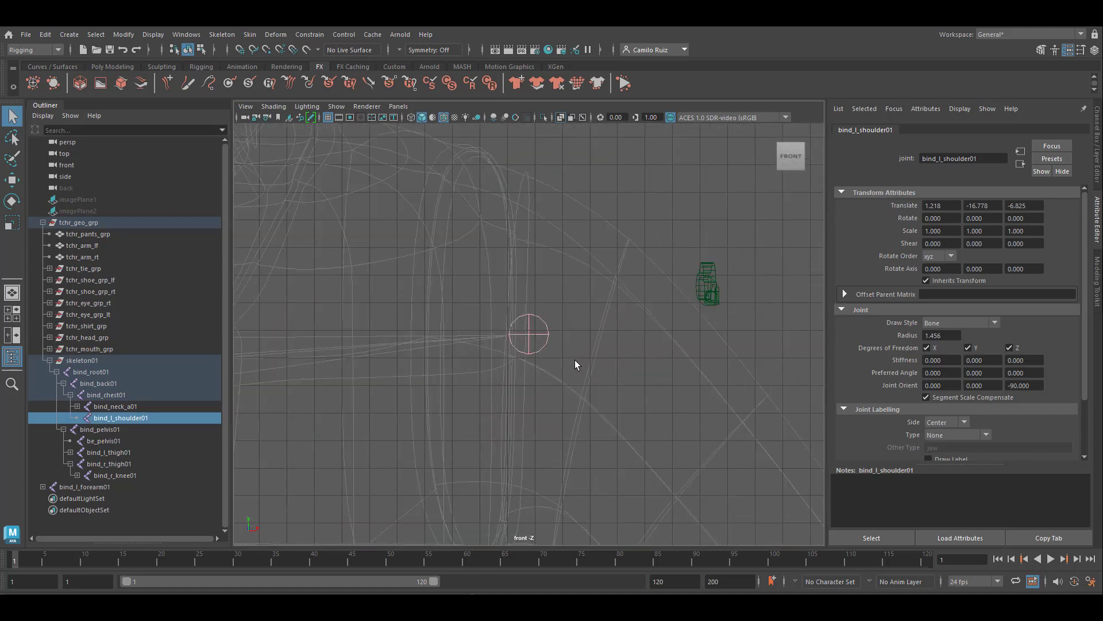
pyautogui.scroll(-6, 530, 328)
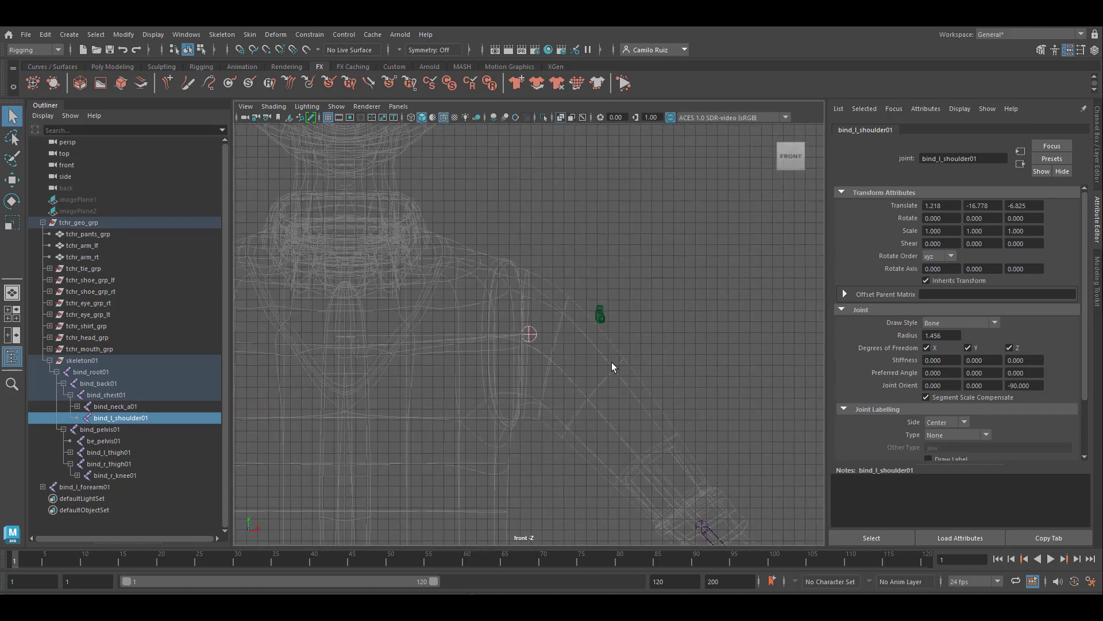
pyautogui.keyDown('alt'); pyautogui.moveTo(690, 429); pyautogui.dragTo(603, 306, button='middle'); pyautogui.keyUp('alt')
pyautogui.scroll(5, 459, 220)
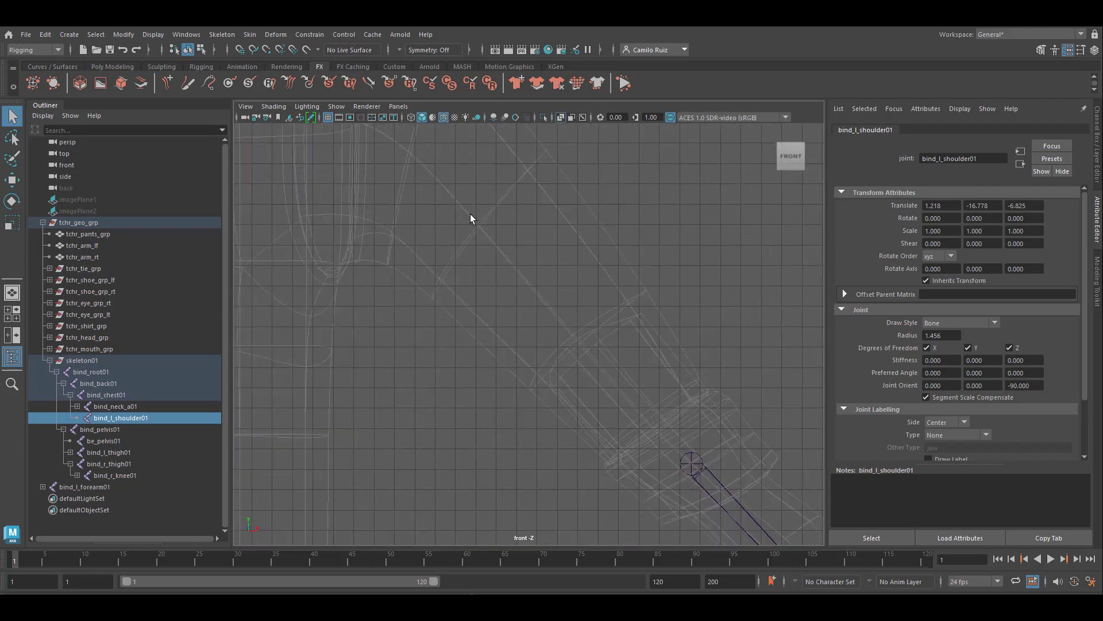
pyautogui.keyDown('alt'); pyautogui.moveTo(470, 216); pyautogui.dragTo(547, 409, button='middle'); pyautogui.keyUp('alt')
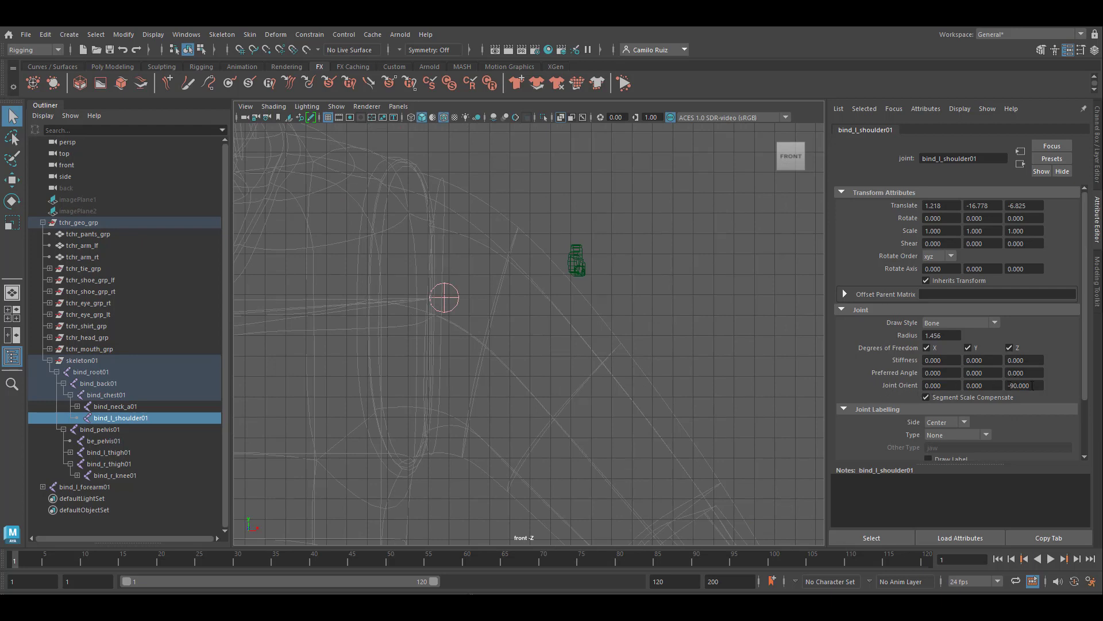
# Set the left shoulder joint's Joint Orient Z to -30
pyautogui.hotkey('ctrl', 'z')
pyautogui.click(1042, 385)
pyautogui.write('-30')
pyautogui.press('Return')
# Unparent be_l_wrist01 from the left forearm joint
pyautogui.keyDown('alt'); pyautogui.moveTo(689, 396); pyautogui.dragTo(604, 224, button='middle'); pyautogui.keyUp('alt')
pyautogui.click(684, 490)
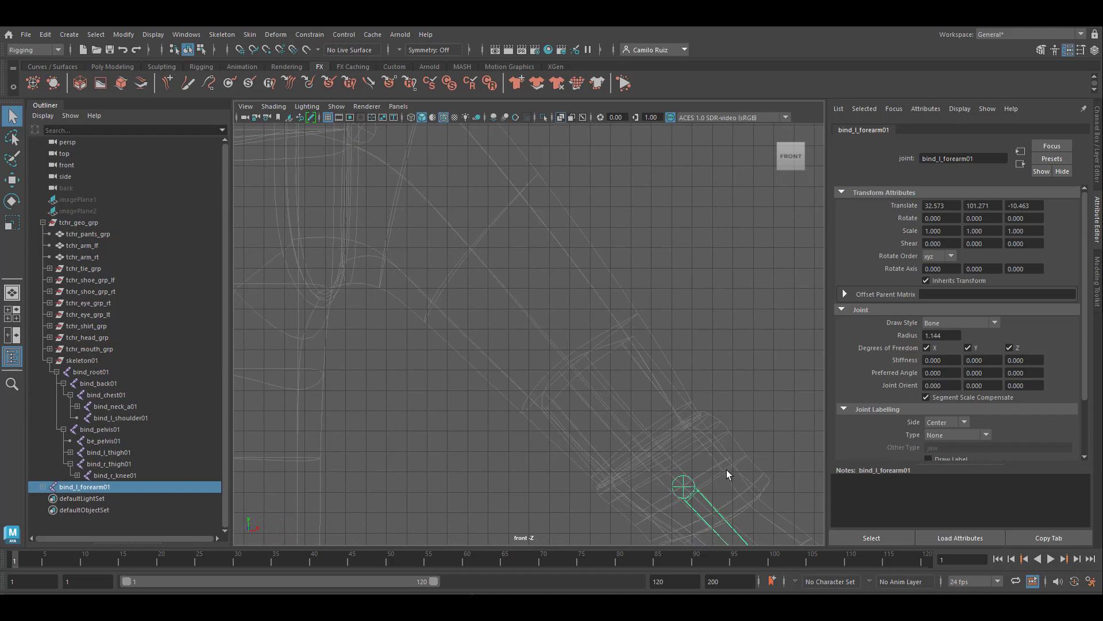
pyautogui.keyDown('alt'); pyautogui.moveTo(727, 472); pyautogui.dragTo(543, 149, button='middle'); pyautogui.keyUp('alt')
pyautogui.click(45, 486)
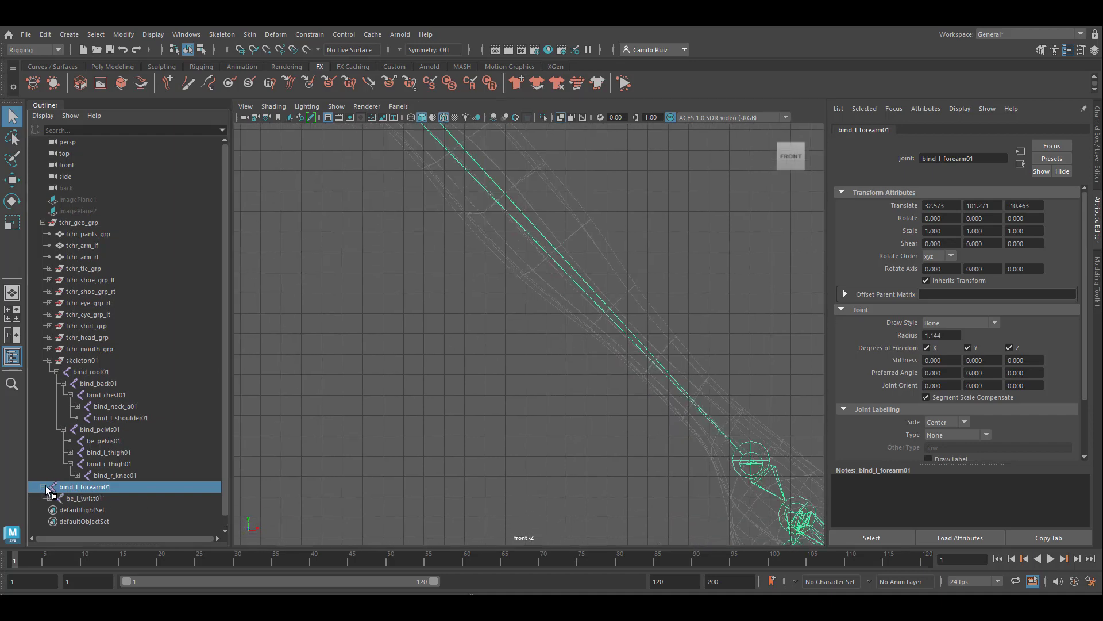
pyautogui.click(84, 499)
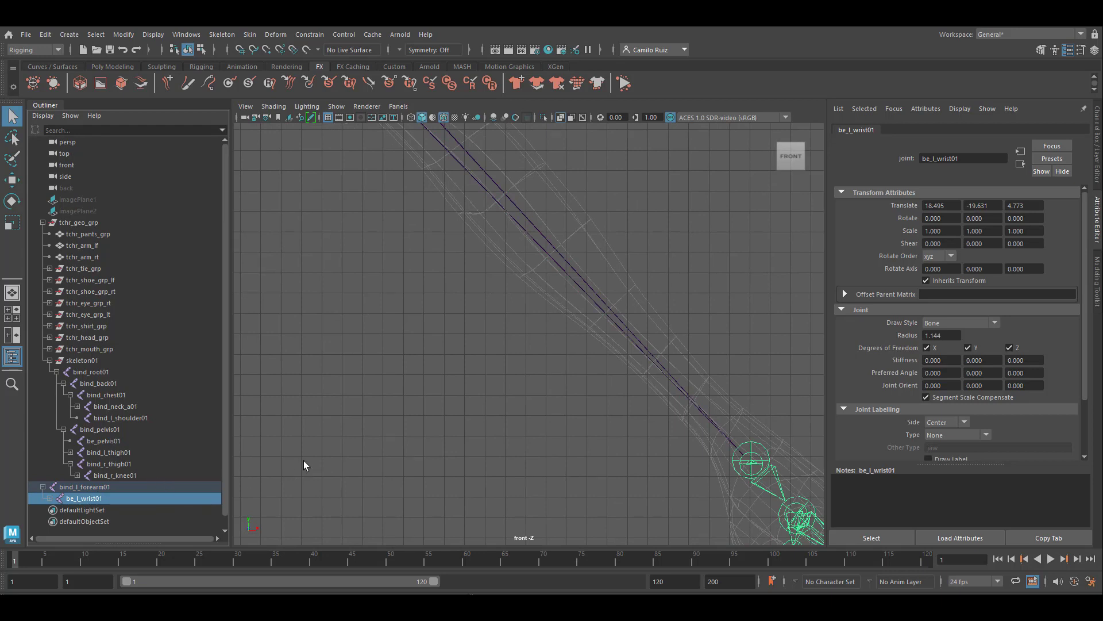
pyautogui.hotkey('shift', 'p')
# Adjust the Joint Orient Z of bind_l_forearm01, trying -44.8 and -45 and settling on -50
pyautogui.keyDown('alt'); pyautogui.moveTo(460, 230); pyautogui.dragTo(688, 538, button='middle'); pyautogui.keyUp('alt')
pyautogui.click(603, 372)
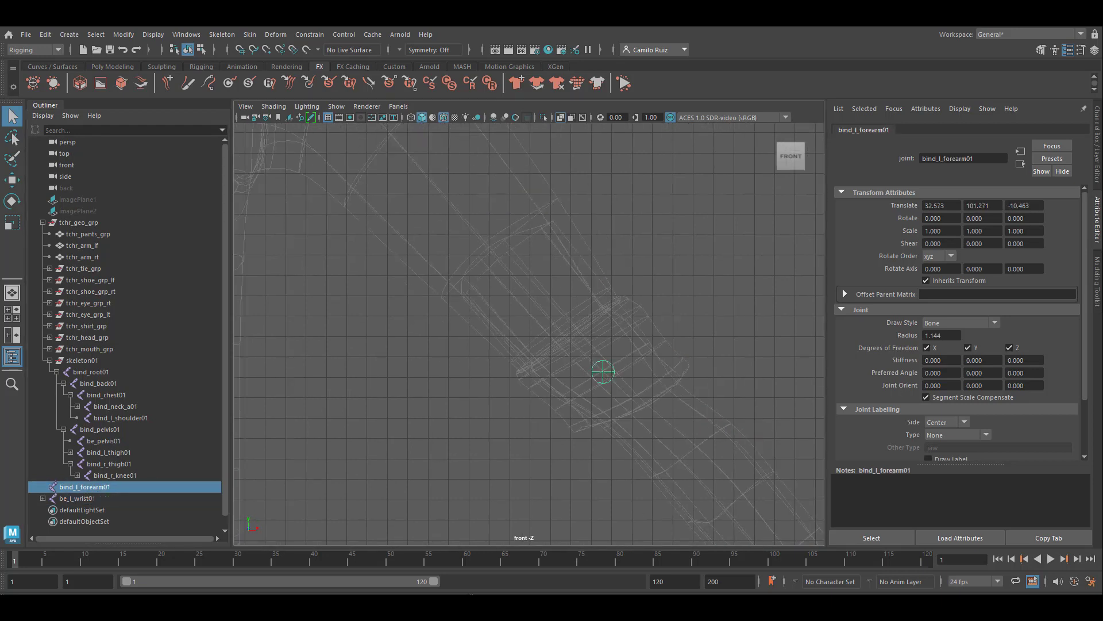
pyautogui.click(1033, 385)
pyautogui.press('Return')
pyautogui.write('-44.8')
pyautogui.press('Return')
pyautogui.write('-45')
pyautogui.press('Return')
pyautogui.keyDown('ctrl'); pyautogui.moveTo(1019, 388); pyautogui.dragTo(961, 387); pyautogui.keyUp('ctrl')
pyautogui.write('-50')
pyautogui.press('Return')
# Set the Joint Orient Z of bind_l_shoulder01 to -40
pyautogui.scroll(-4, 529, 385)
pyautogui.click(147, 418)
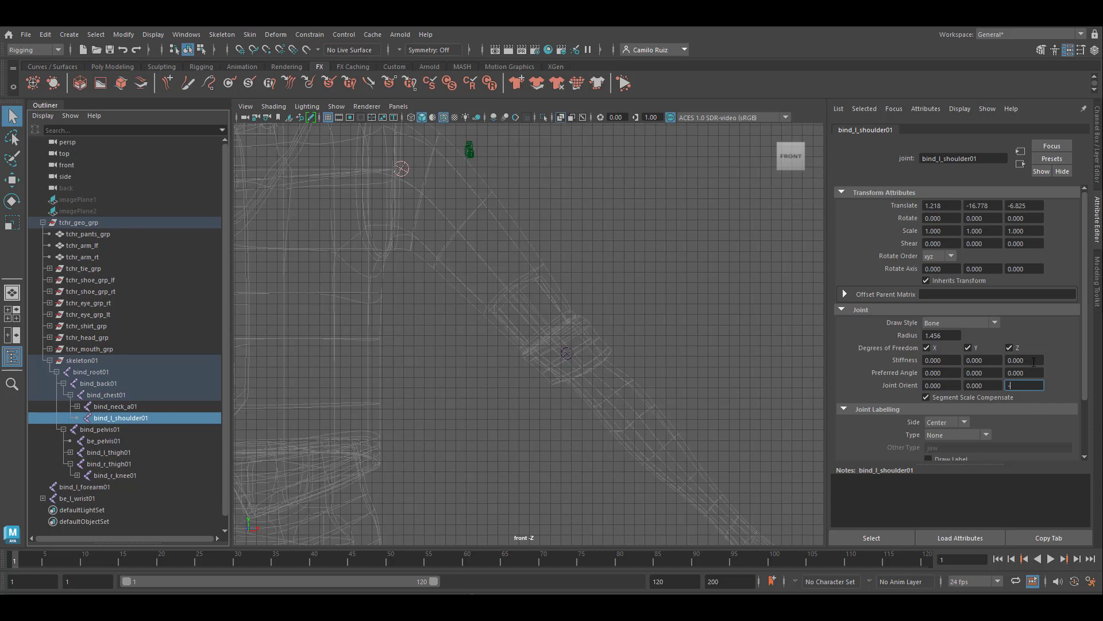
pyautogui.press('Return')
# Try a Joint Orient Z of -50 on bind_l_hand01, and reset it to 0
pyautogui.keyDown('alt'); pyautogui.moveTo(732, 367); pyautogui.dragTo(642, 239, button='middle'); pyautogui.keyUp('alt')
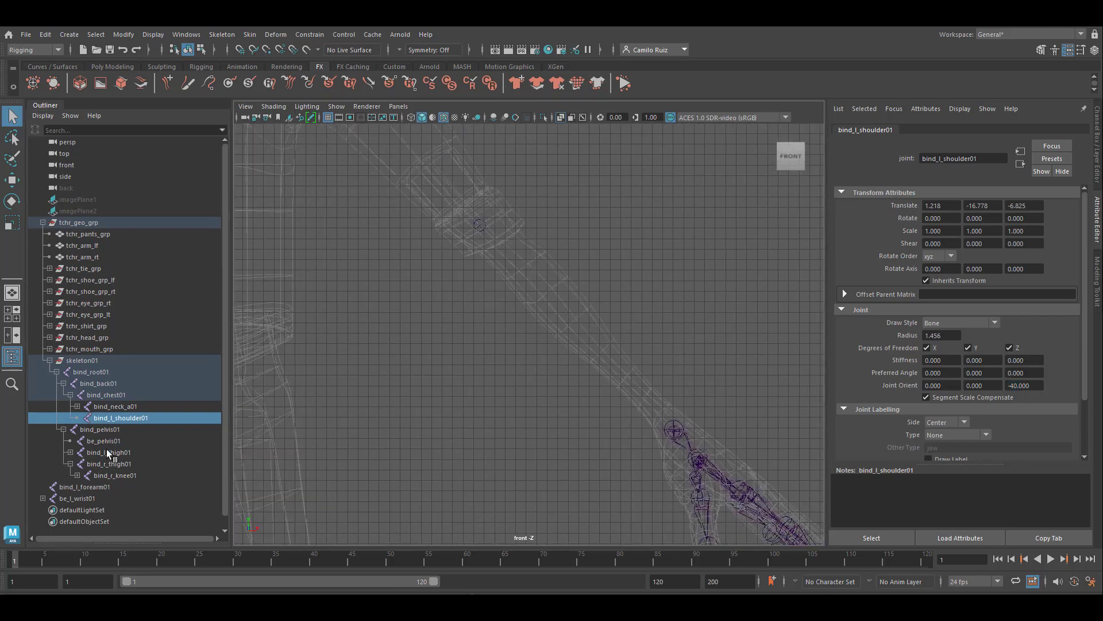
pyautogui.click(98, 500)
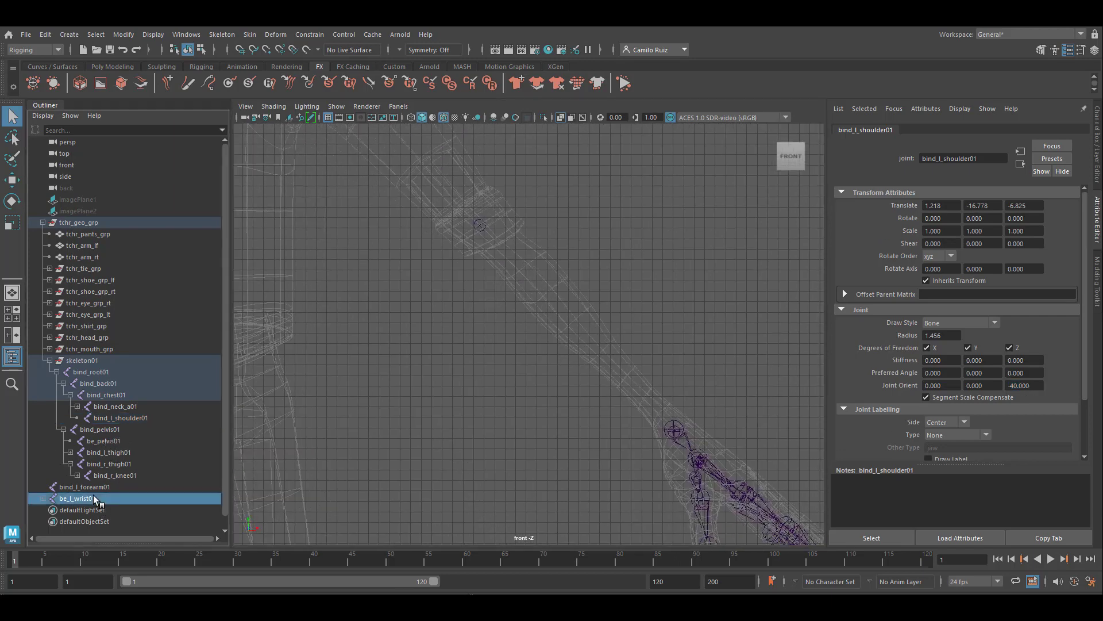
pyautogui.press('f')
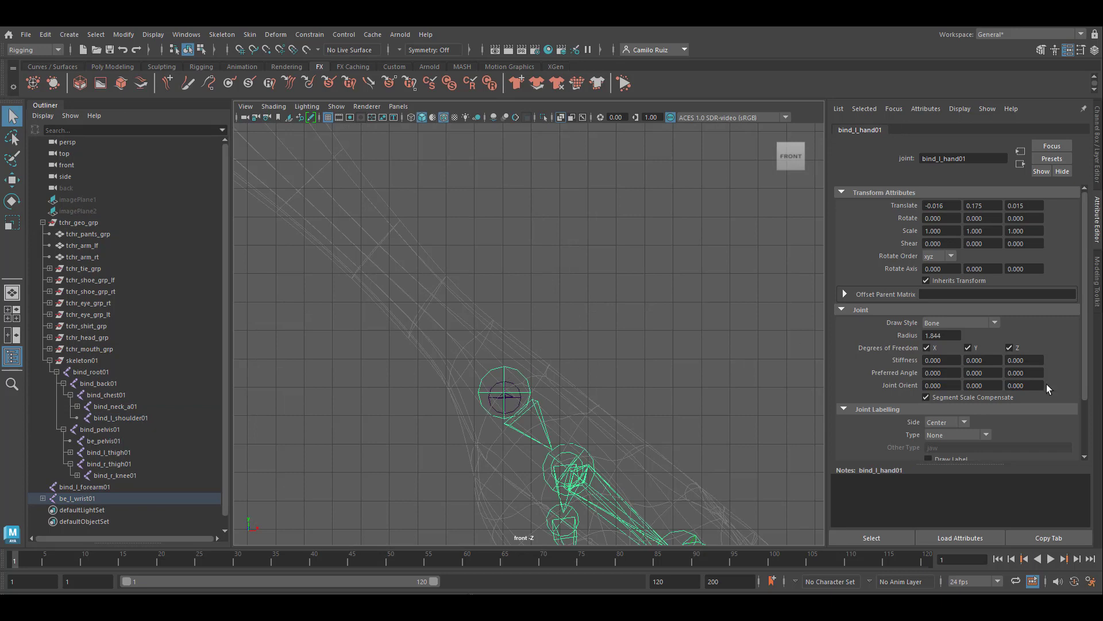
pyautogui.click(1020, 385)
pyautogui.write('-50')
pyautogui.press('Return')
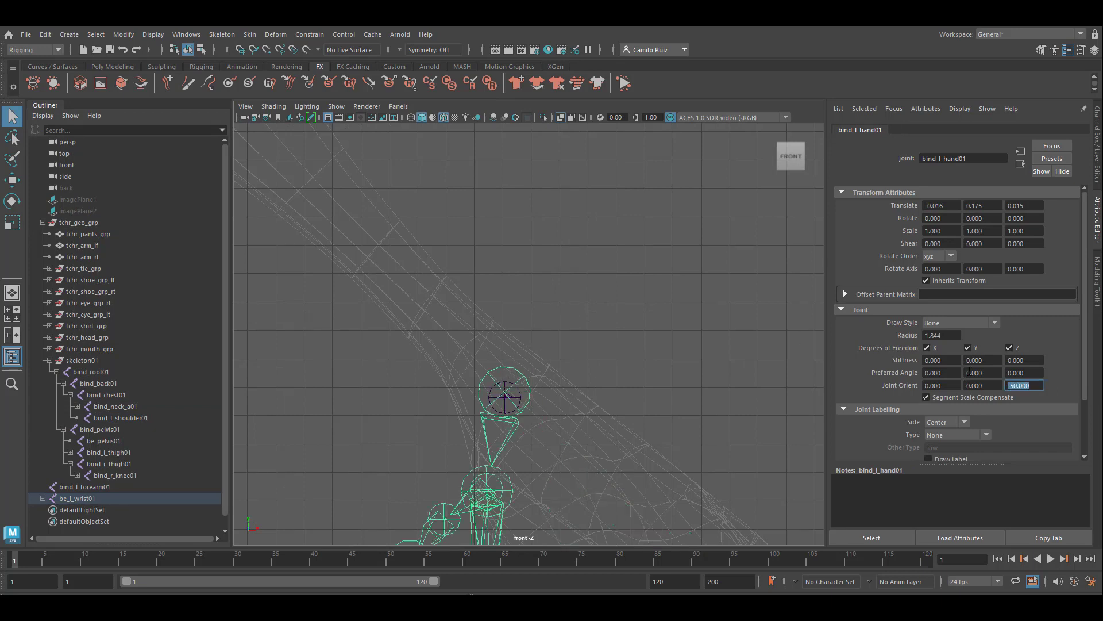
pyautogui.scroll(-10, 536, 432)
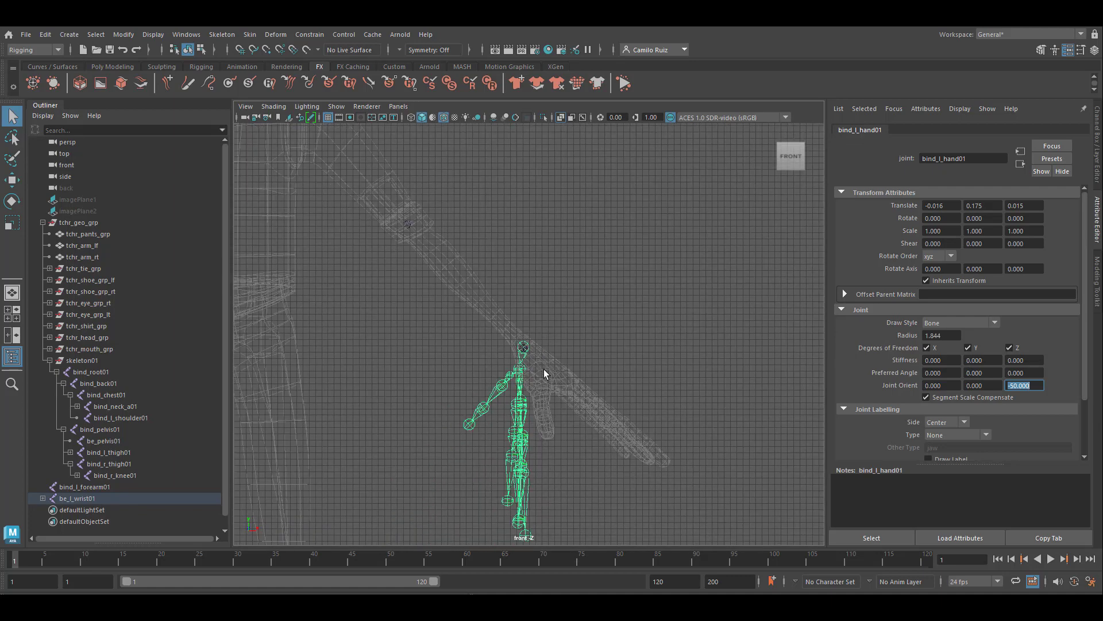
pyautogui.write('0')
pyautogui.press('Return')
# Unparent bind_l_hand01 from the left wrist joint
pyautogui.scroll(5, 558, 362)
pyautogui.scroll(3, 563, 363)
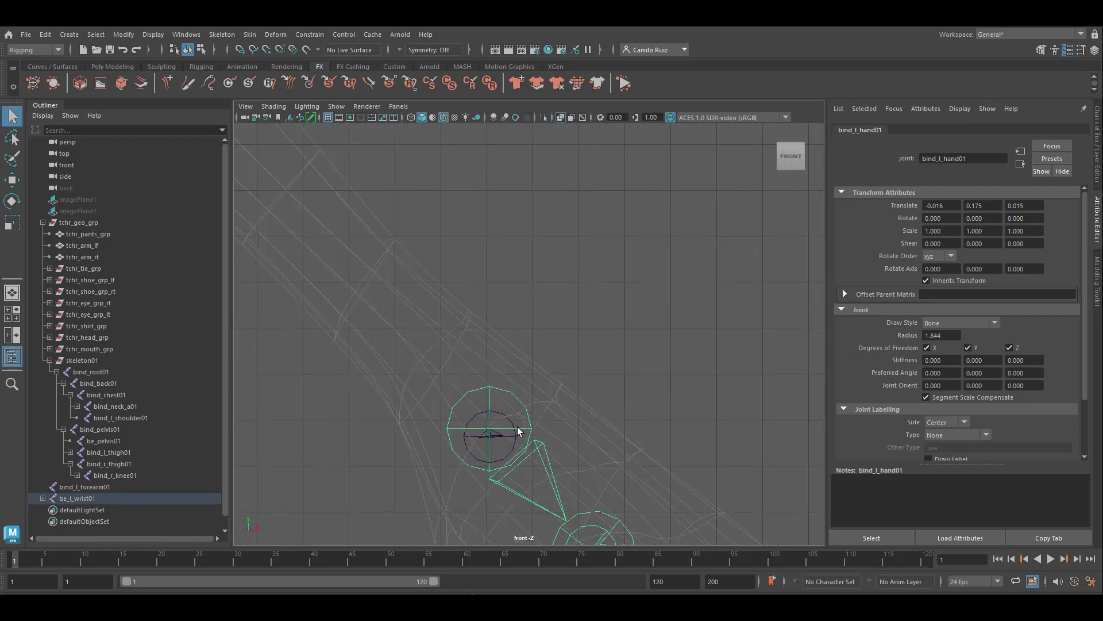
pyautogui.click(42, 499)
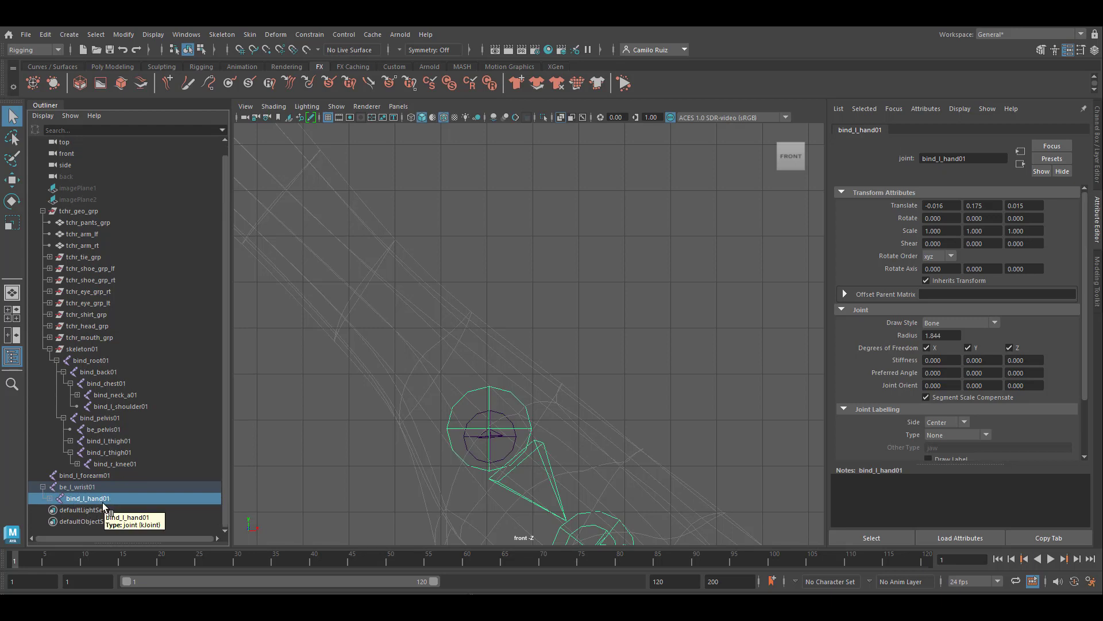
pyautogui.hotkey('shift', 'p')
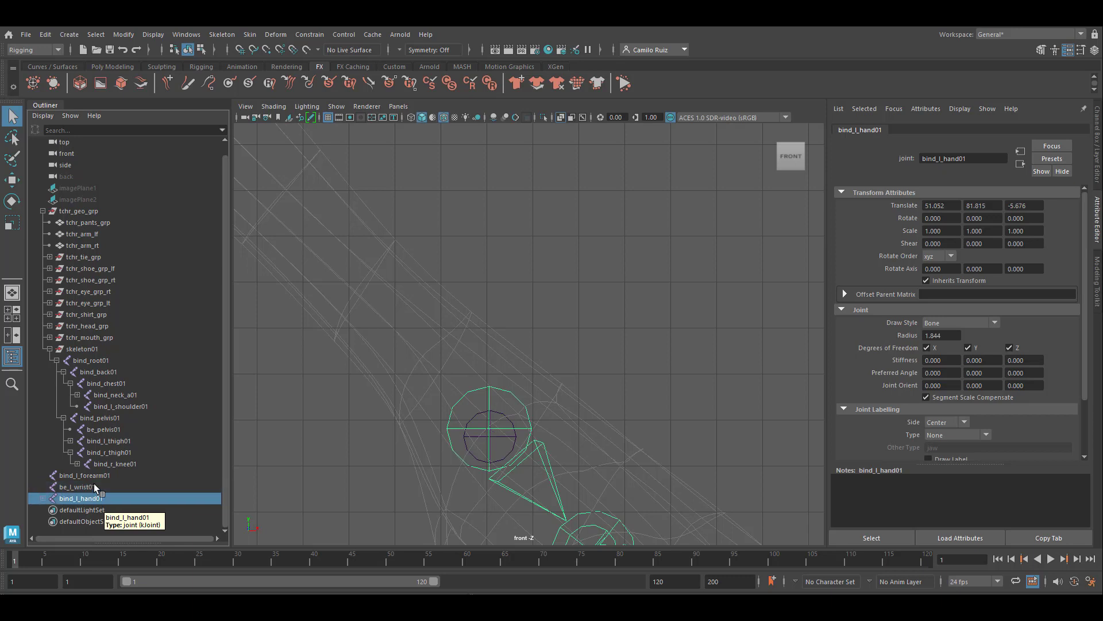
# Set the Joint Orient Z of be_l_wrist01 to -50
pyautogui.click(92, 486)
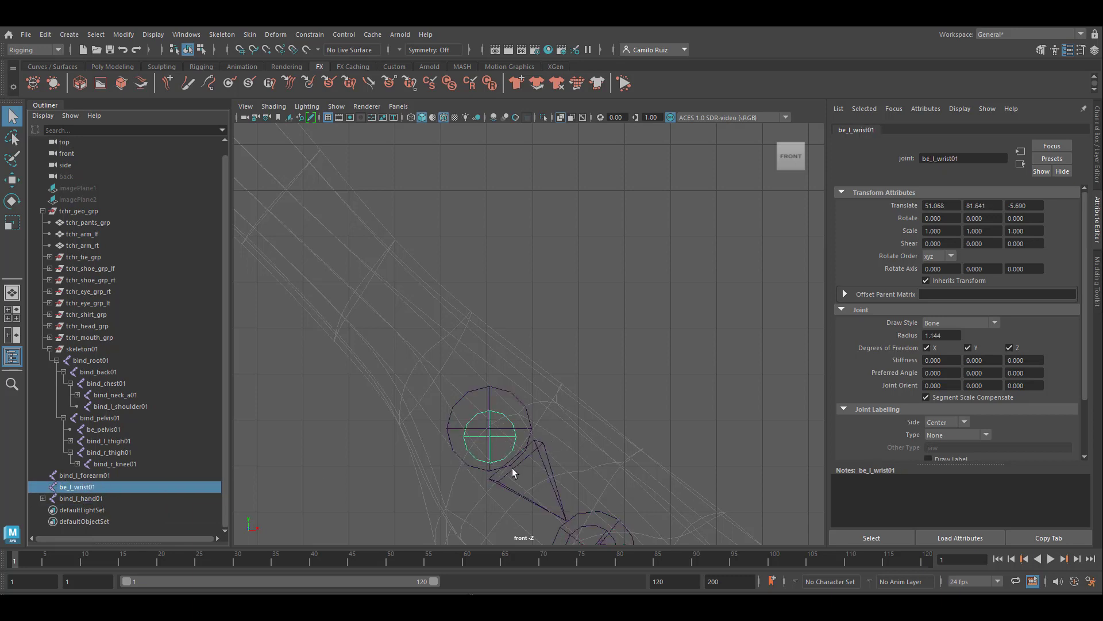
pyautogui.click(1024, 385)
pyautogui.write('-50')
pyautogui.press('Return')
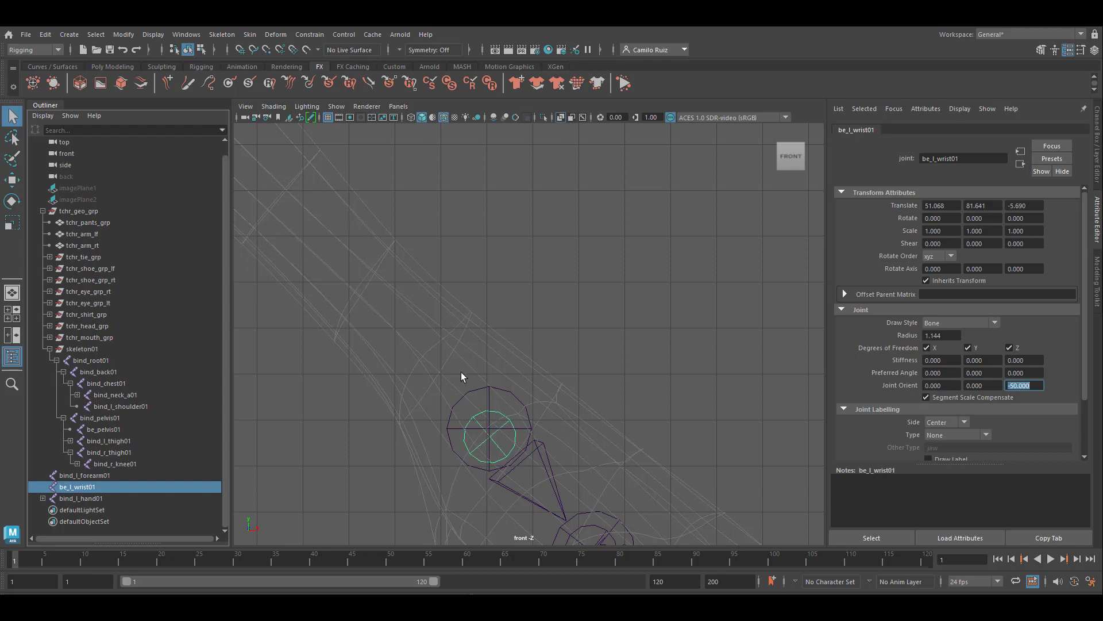
# Parent be_l_wrist01 under bind_l_forearm01
pyautogui.scroll(-2, 498, 419)
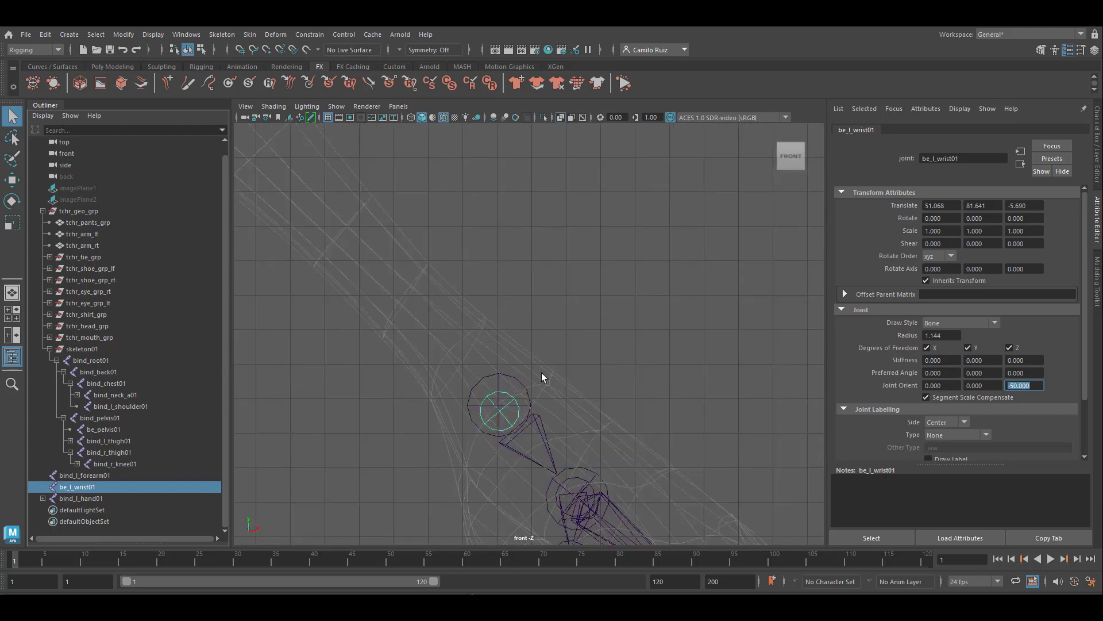
pyautogui.keyDown('alt'); pyautogui.moveTo(465, 317); pyautogui.dragTo(709, 491, button='middle'); pyautogui.keyUp('alt')
pyautogui.scroll(-5, 655, 443)
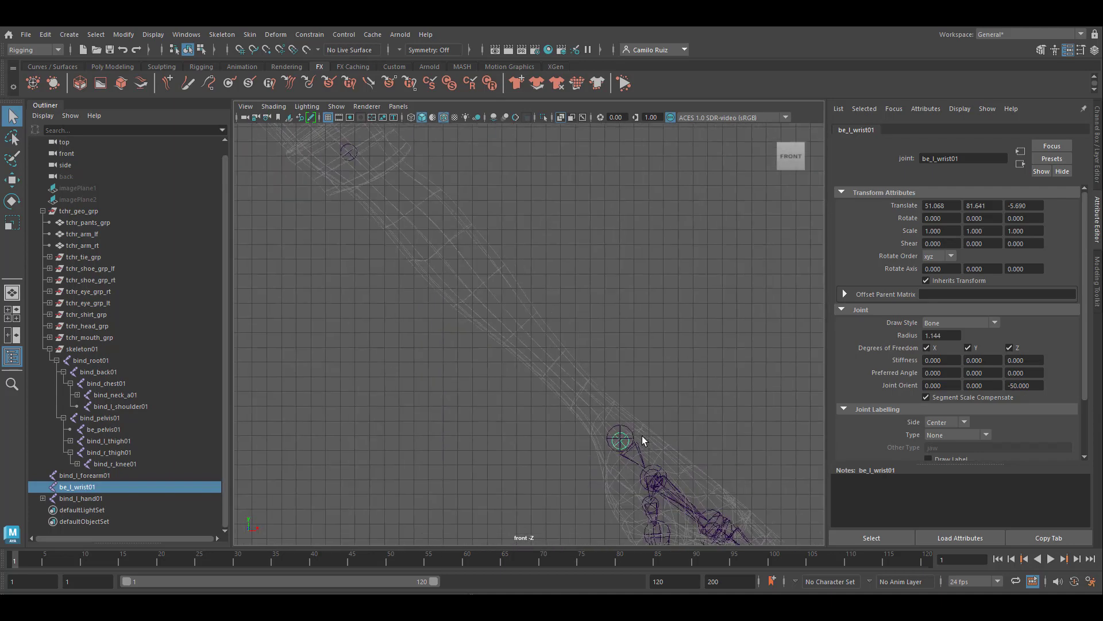
pyautogui.keyDown('alt'); pyautogui.moveTo(460, 302); pyautogui.dragTo(485, 330, button='middle'); pyautogui.keyUp('alt')
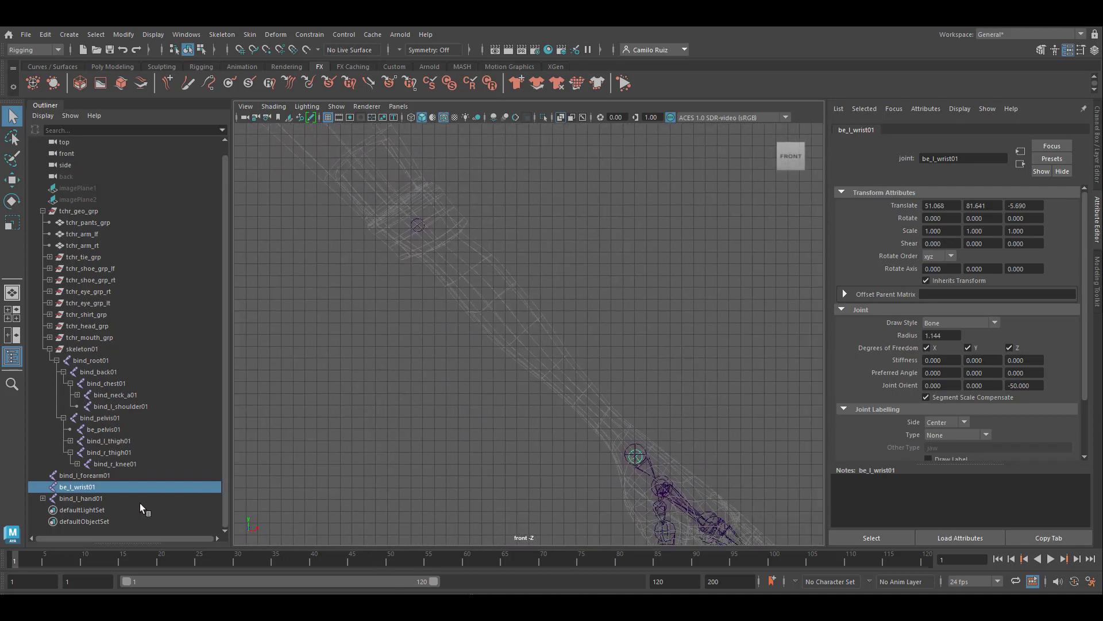
pyautogui.click(101, 477)
pyautogui.click(97, 488)
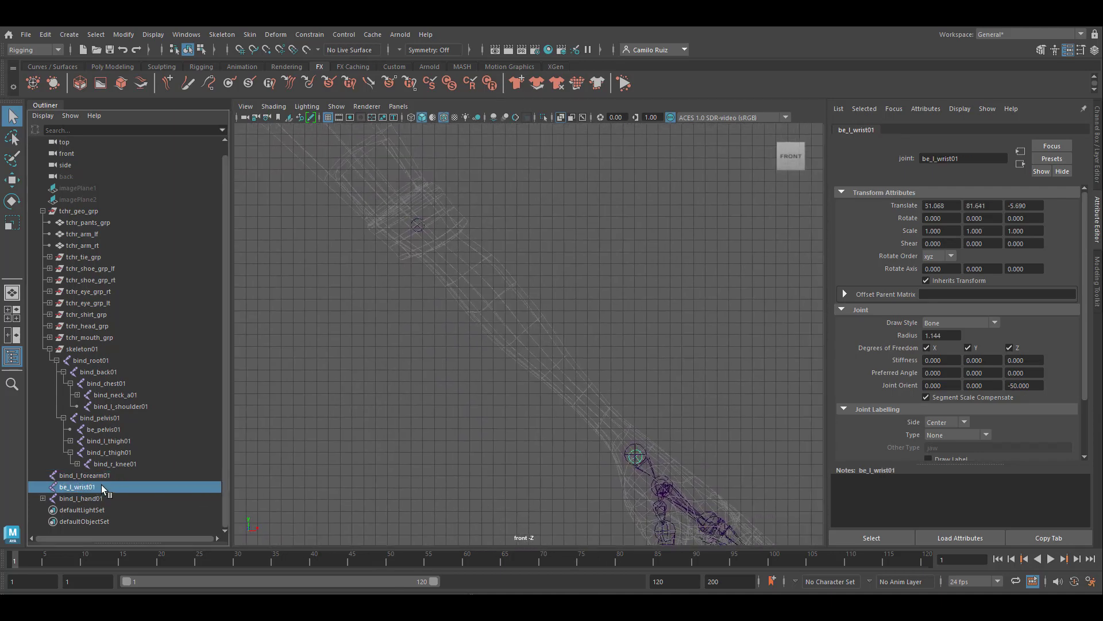
pyautogui.keyDown('ctrl'); pyautogui.click(112, 477); pyautogui.keyUp('ctrl')
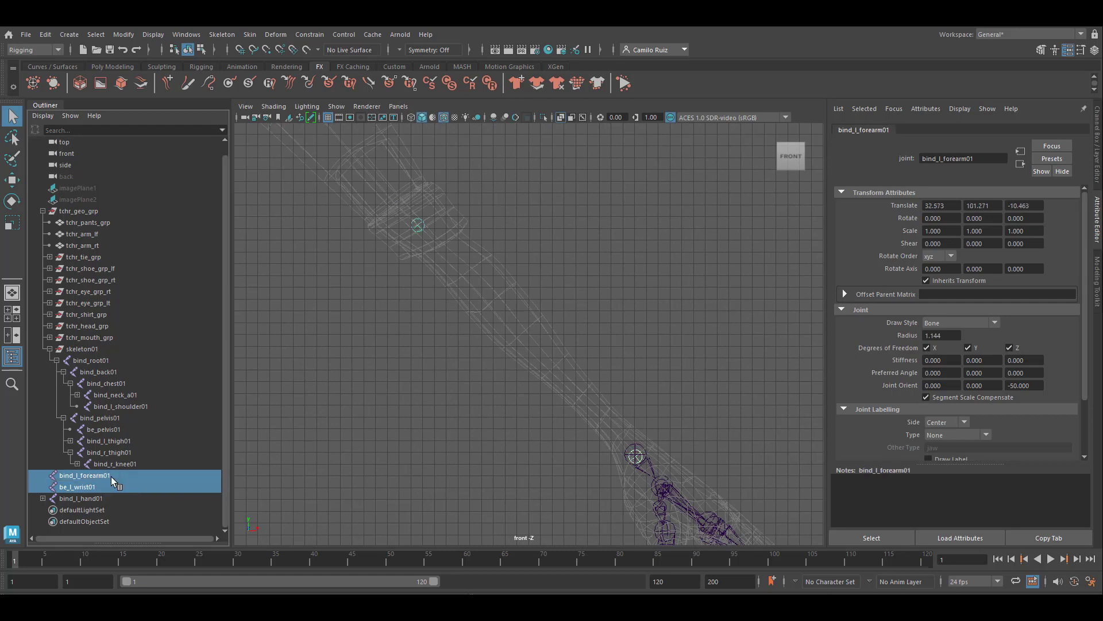
pyautogui.press('p')
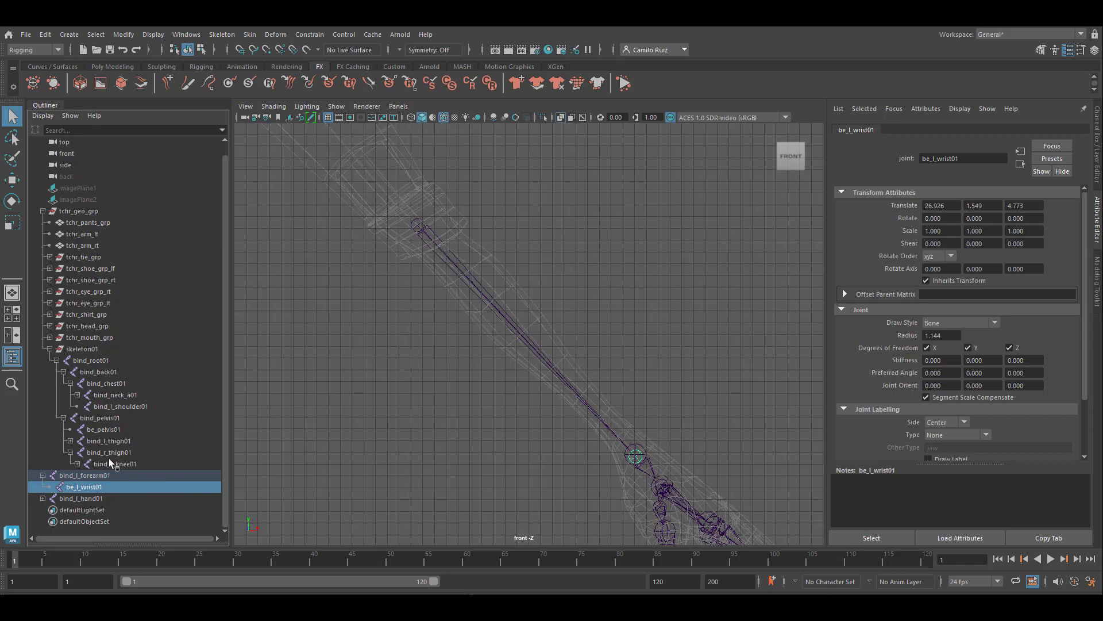
# Parent bind_l_forearm01 under bind_l_shoulder01
pyautogui.click(110, 476)
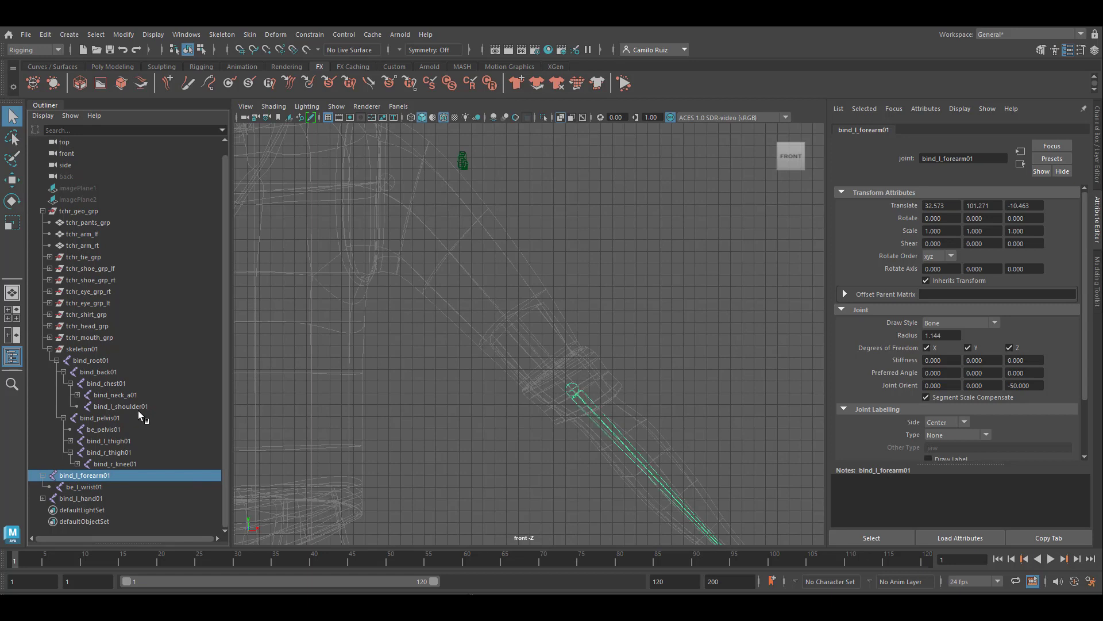
pyautogui.keyDown('ctrl'); pyautogui.click(144, 408); pyautogui.keyUp('ctrl')
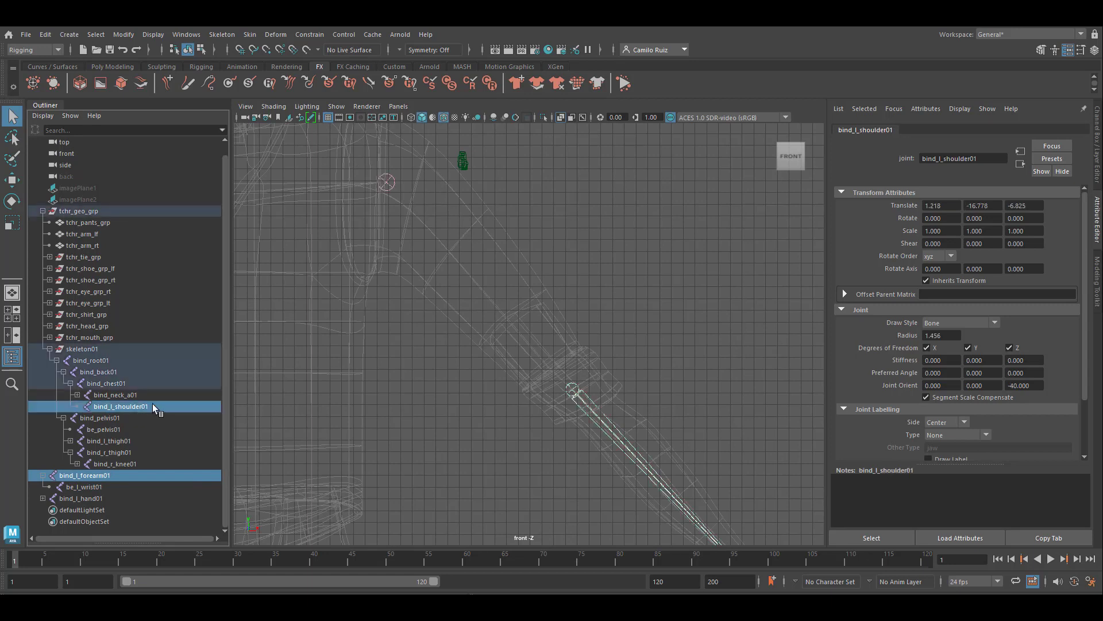
pyautogui.press('p')
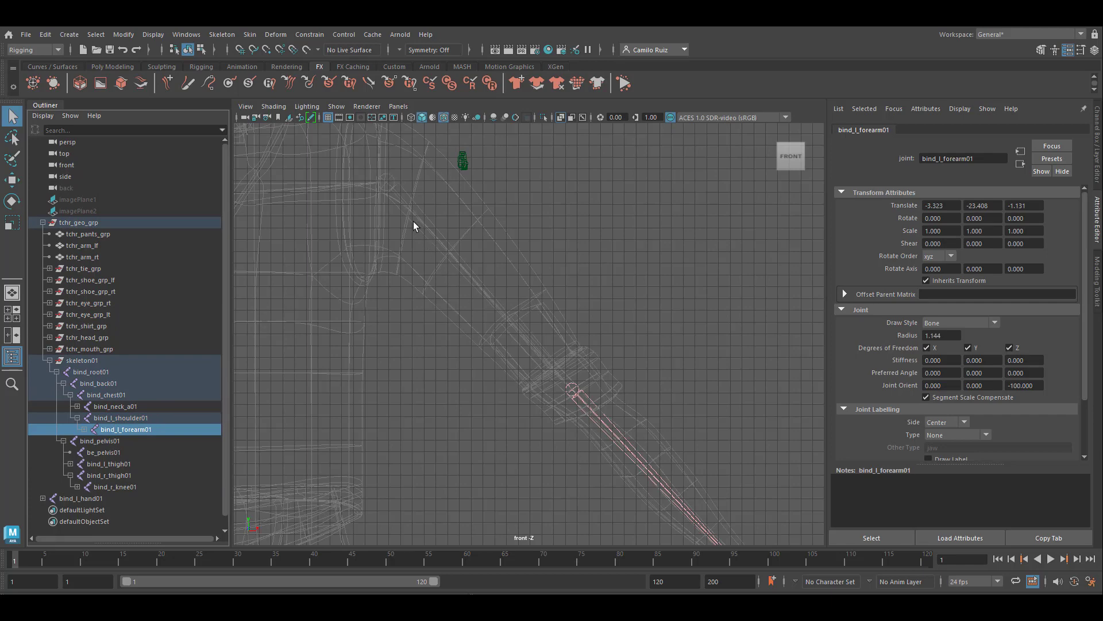
pyautogui.keyDown('alt'); pyautogui.moveTo(594, 395); pyautogui.dragTo(431, 323, button='middle'); pyautogui.keyUp('alt')
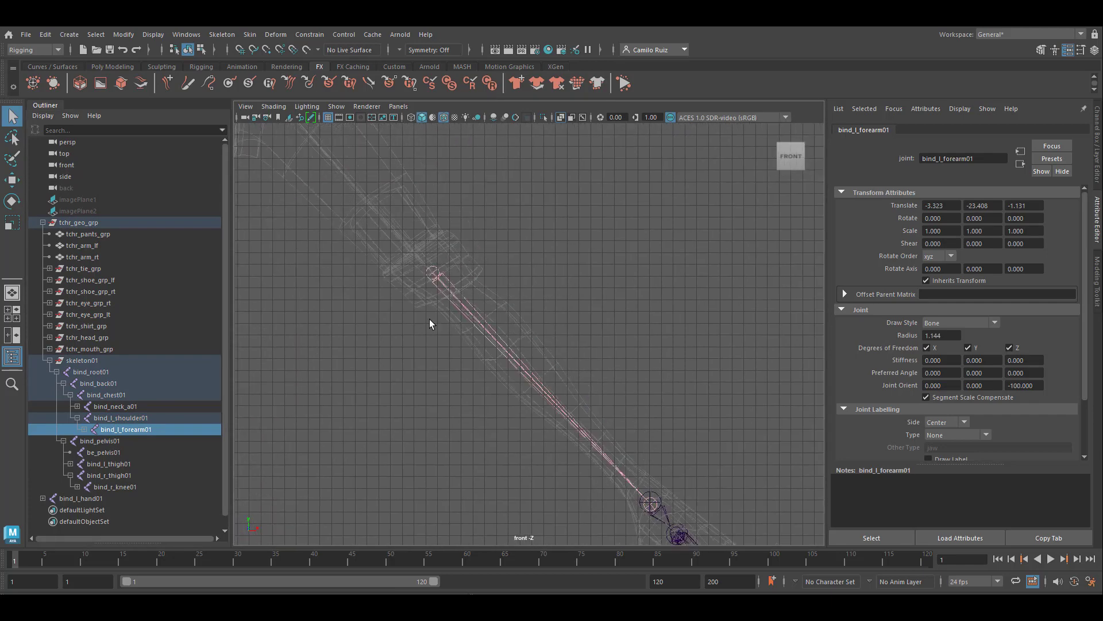
pyautogui.keyDown('alt'); pyautogui.moveTo(473, 354); pyautogui.dragTo(389, 258, button='middle'); pyautogui.keyUp('alt')
pyautogui.scroll(2, 394, 258)
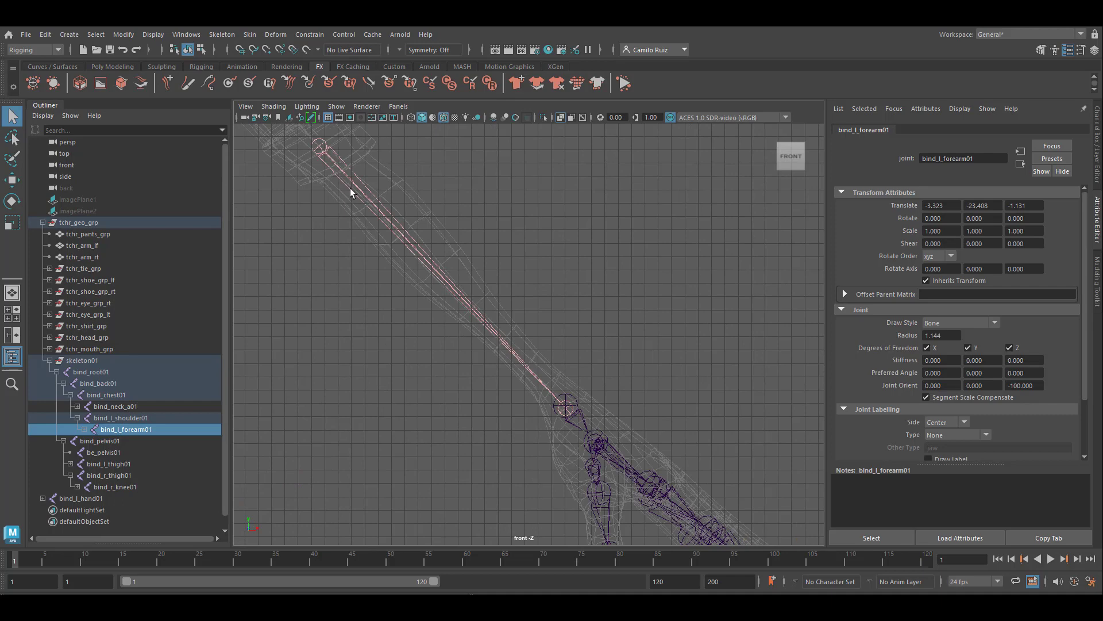
pyautogui.keyDown('alt'); pyautogui.moveTo(349, 188); pyautogui.dragTo(645, 496, button='middle'); pyautogui.keyUp('alt')
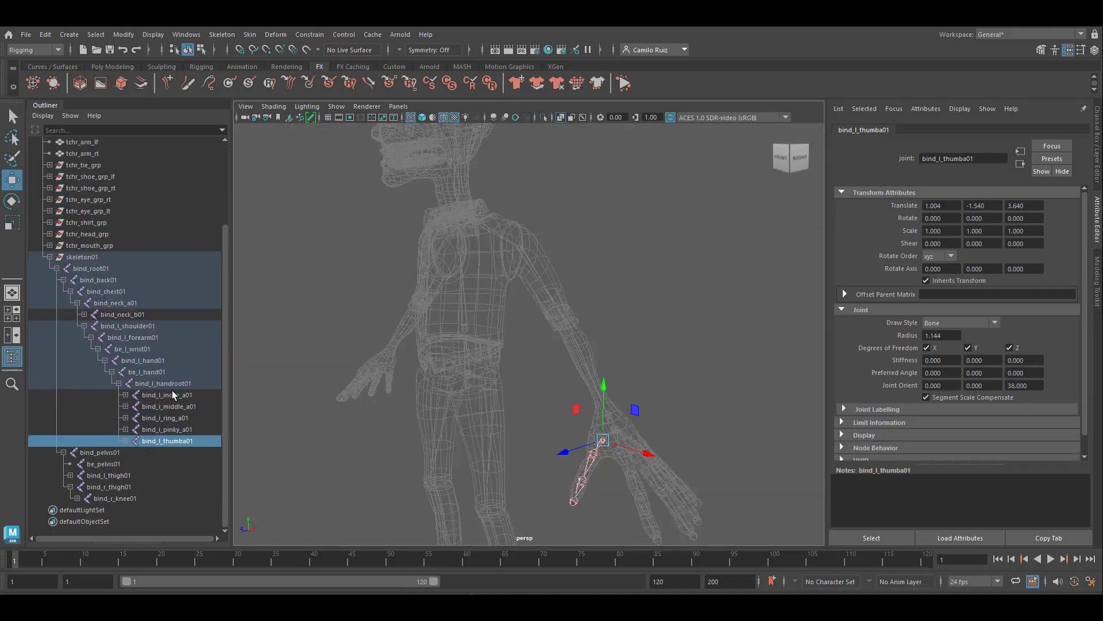
# Mirror the left arm joint chain from bind_l_shoulder01 to the right side of the skeleton
pyautogui.click(179, 383)
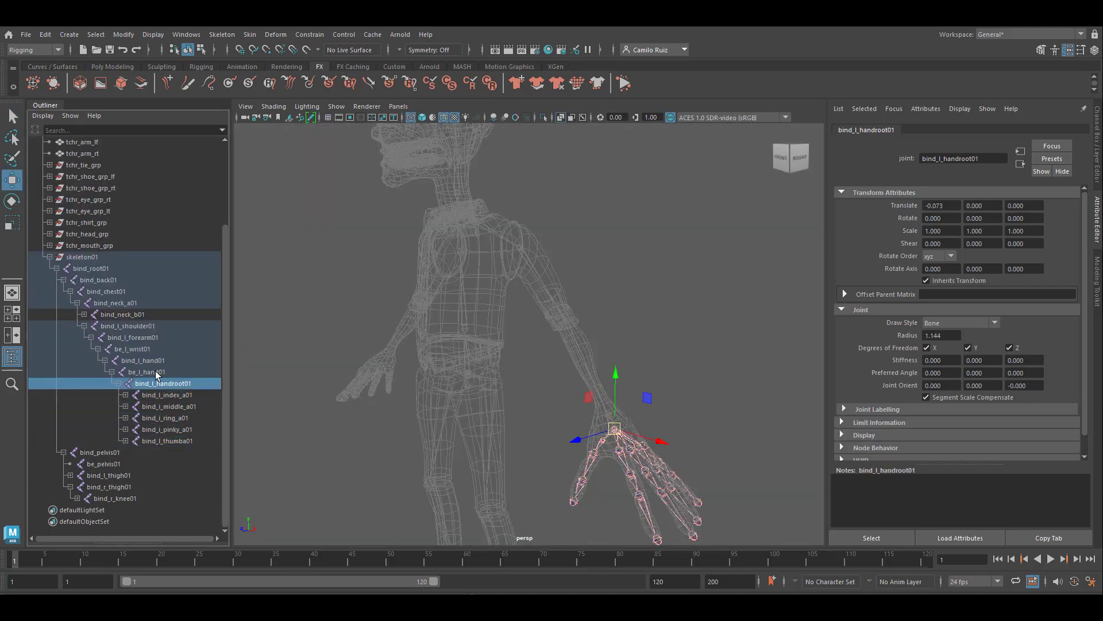
pyautogui.click(145, 326)
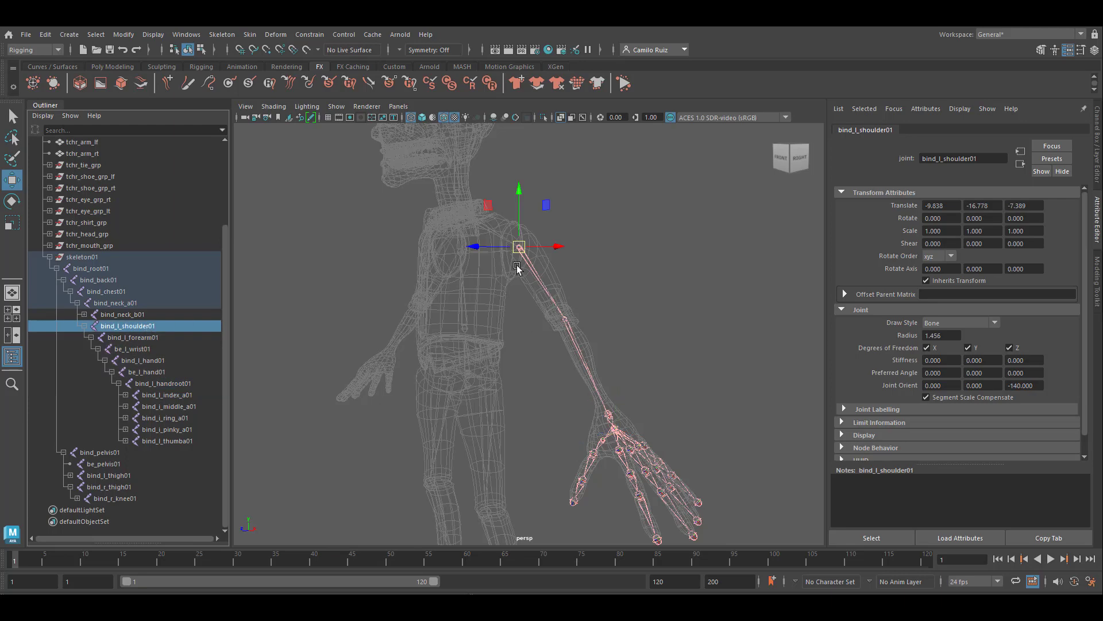
pyautogui.keyDown('alt'); pyautogui.moveTo(487, 315); pyautogui.dragTo(559, 367, button='middle'); pyautogui.keyUp('alt')
pyautogui.keyDown('alt'); pyautogui.moveTo(559, 367); pyautogui.dragTo(650, 356); pyautogui.keyUp('alt')
pyautogui.keyDown('alt'); pyautogui.moveTo(468, 387); pyautogui.dragTo(610, 355, button='middle'); pyautogui.keyUp('alt')
pyautogui.click(222, 34)
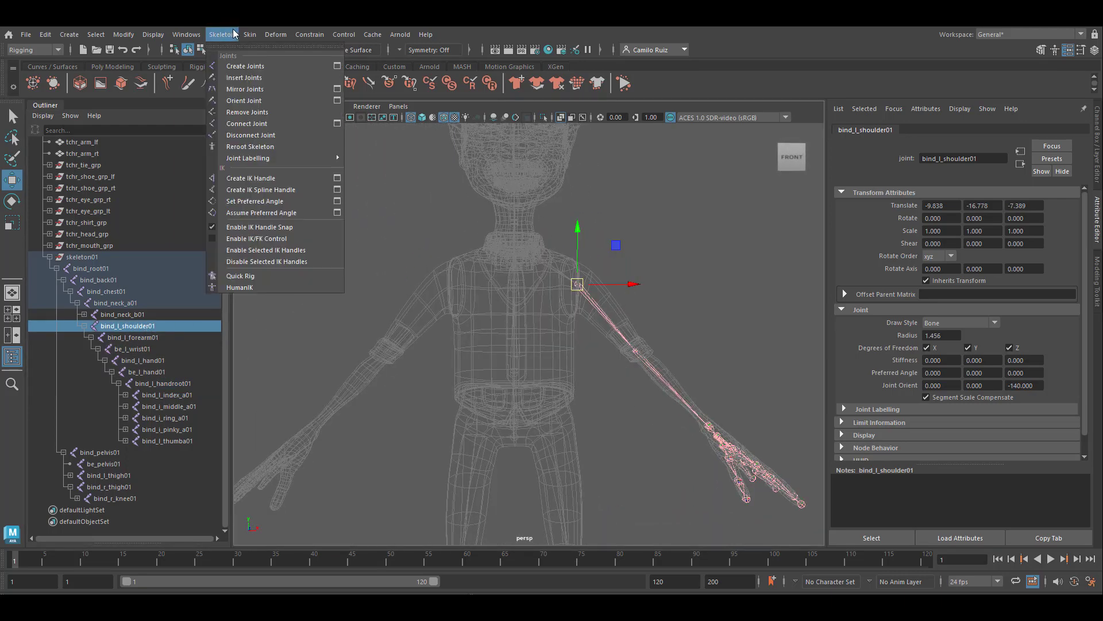
pyautogui.click(253, 86)
# Examine the mirrored right arm and hand joints against the character mesh
pyautogui.scroll(2, 430, 296)
pyautogui.scroll(5, 430, 295)
pyautogui.keyDown('alt'); pyautogui.moveTo(430, 295); pyautogui.dragTo(965, 406, button='middle'); pyautogui.keyUp('alt')
pyautogui.keyDown('alt'); pyautogui.moveTo(490, 458); pyautogui.dragTo(809, 118, button='middle'); pyautogui.keyUp('alt')
pyautogui.keyDown('alt'); pyautogui.moveTo(554, 358); pyautogui.dragTo(700, 249, button='middle'); pyautogui.keyUp('alt')
pyautogui.keyDown('alt'); pyautogui.moveTo(513, 396); pyautogui.dragTo(583, 264, button='middle'); pyautogui.keyUp('alt')
pyautogui.keyDown('alt'); pyautogui.moveTo(515, 299); pyautogui.dragTo(610, 377); pyautogui.keyUp('alt')
pyautogui.scroll(-10, 611, 376)
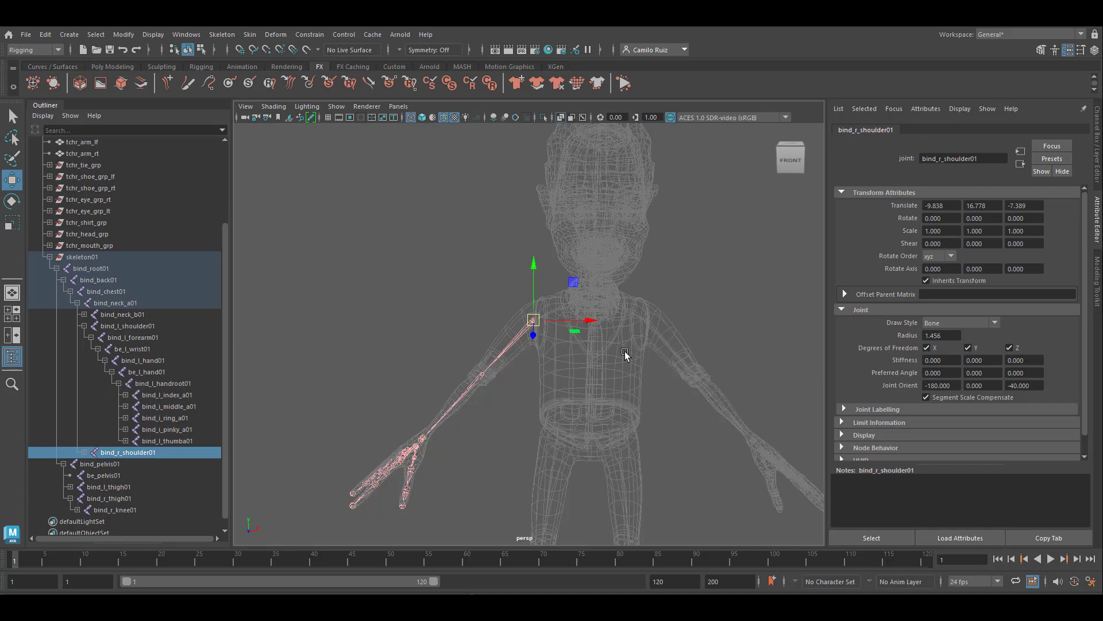
# Start a joint chain in the side view with a grid-snapped first joint in front of the collar at 0, 123, 12
pyautogui.press('space')
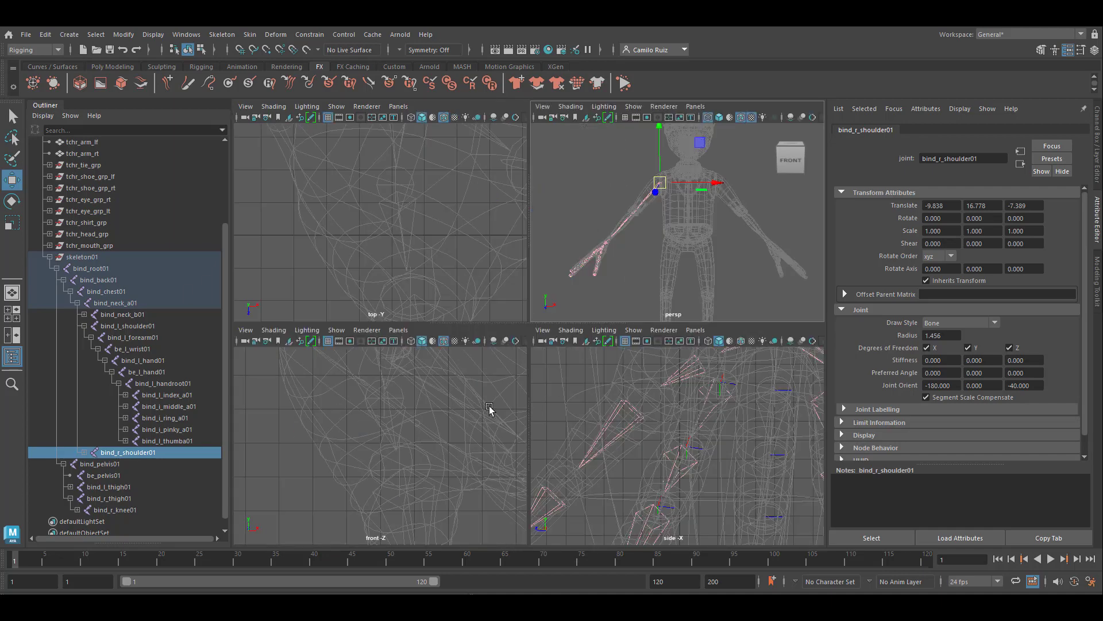
pyautogui.press('space')
pyautogui.press('f')
pyautogui.scroll(3, 601, 271)
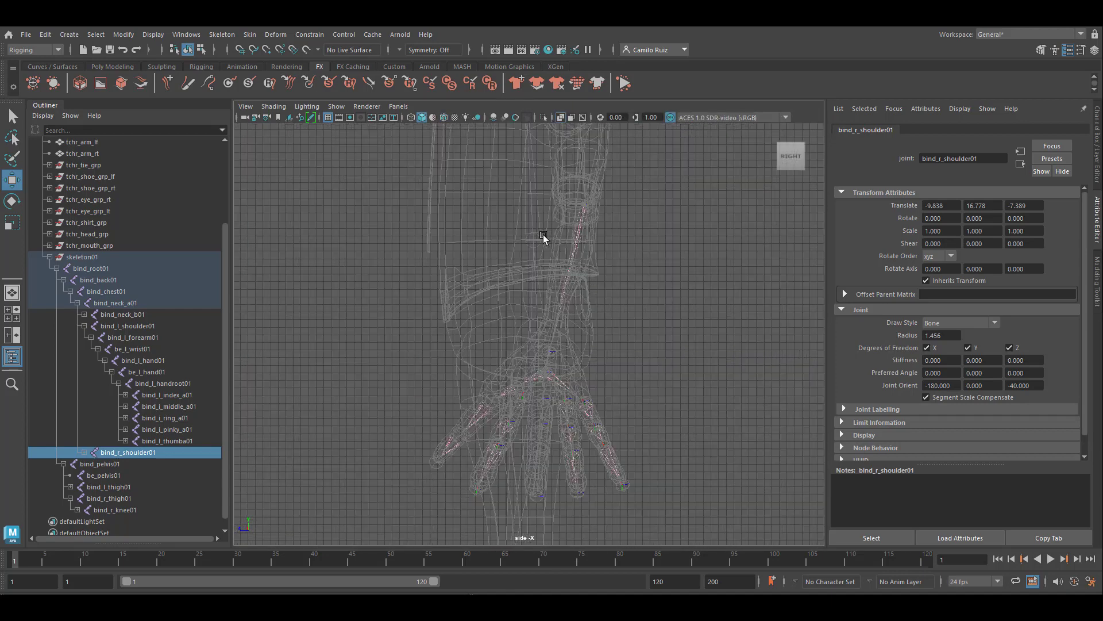
pyautogui.keyDown('alt'); pyautogui.moveTo(544, 239); pyautogui.dragTo(681, 494, button='middle'); pyautogui.keyUp('alt')
pyautogui.click(222, 34)
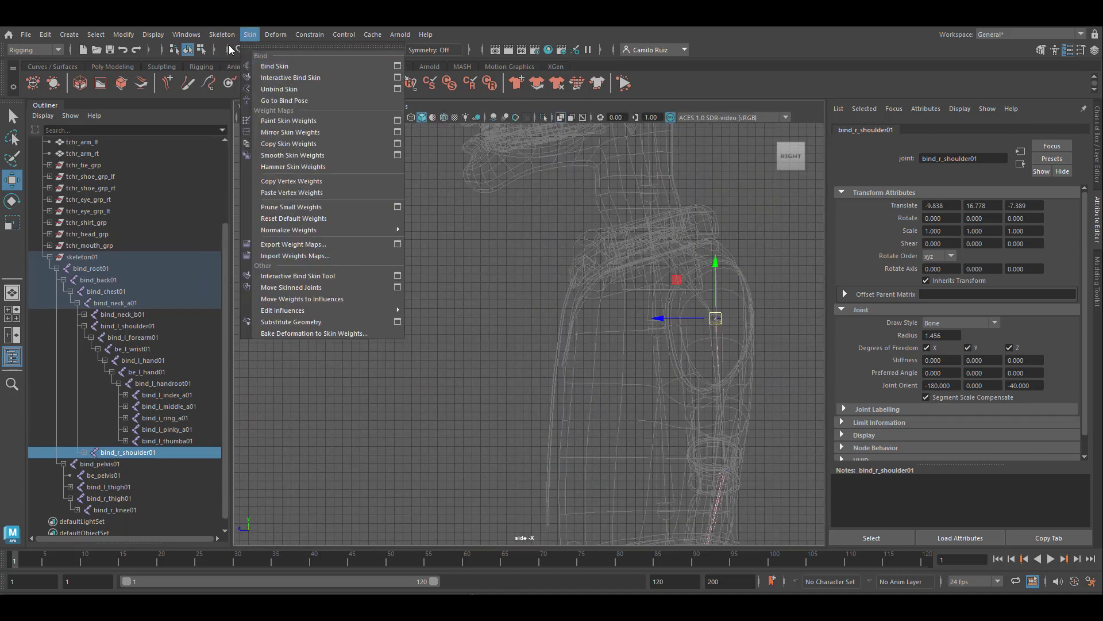
pyautogui.click(245, 67)
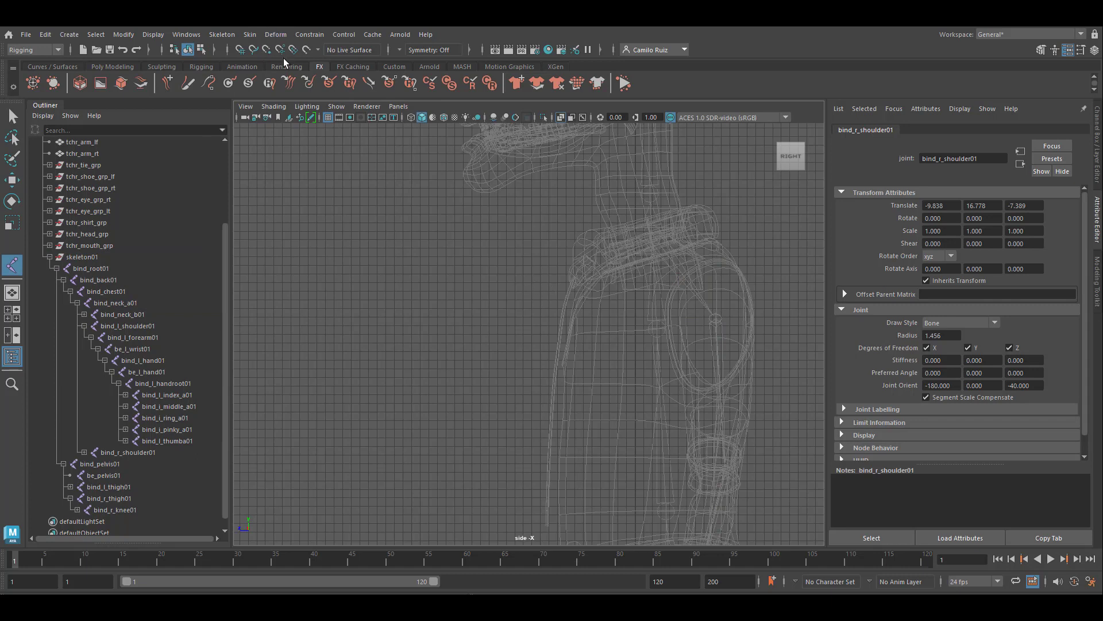
pyautogui.press('x')
pyautogui.click(528, 282)
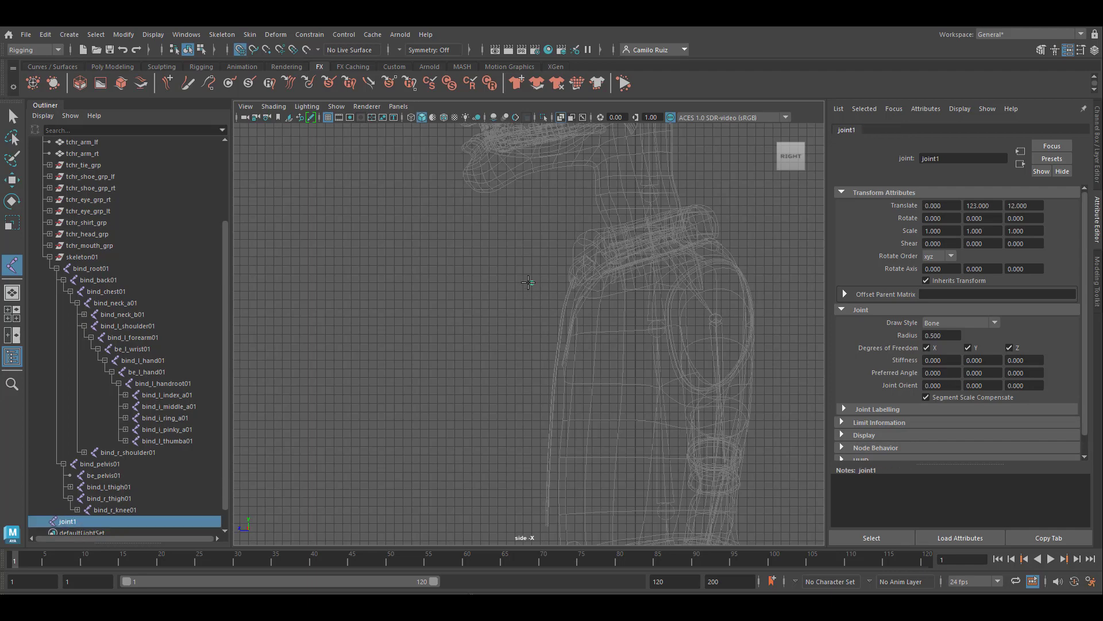
# Add a grid-snapped second joint in front of the waist at 0, 95, 13 and finish the chain
pyautogui.scroll(-2, 539, 478)
pyautogui.press('x')
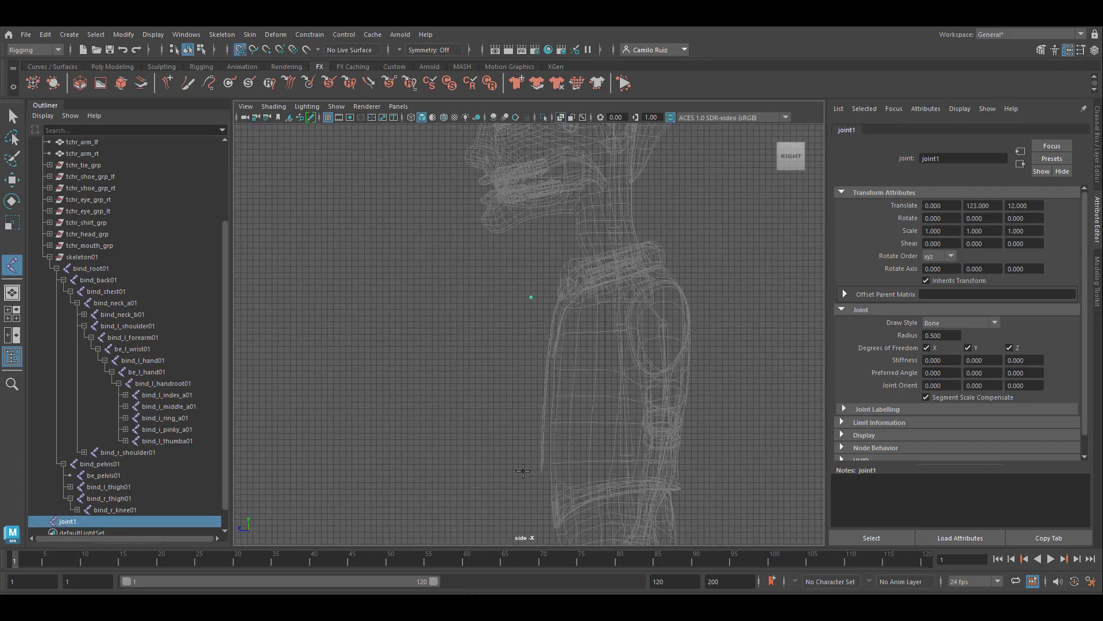
pyautogui.click(525, 470)
pyautogui.scroll(5, 548, 409)
pyautogui.scroll(-2, 548, 409)
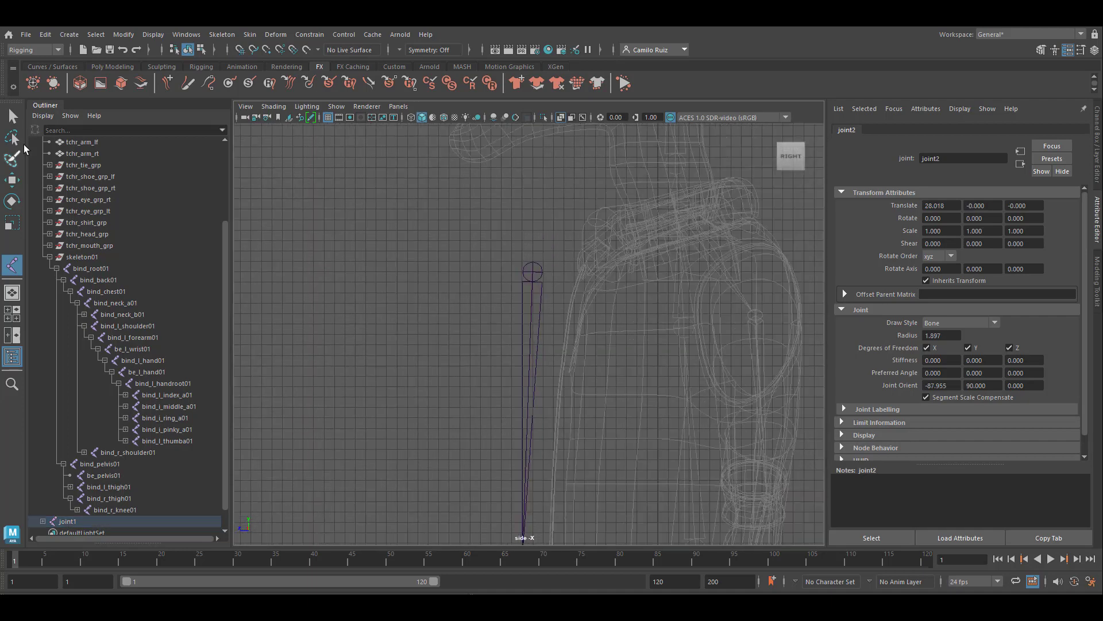
pyautogui.click(12, 116)
# Unparent joint2 from joint1
pyautogui.scroll(-4, 526, 460)
pyautogui.click(526, 467)
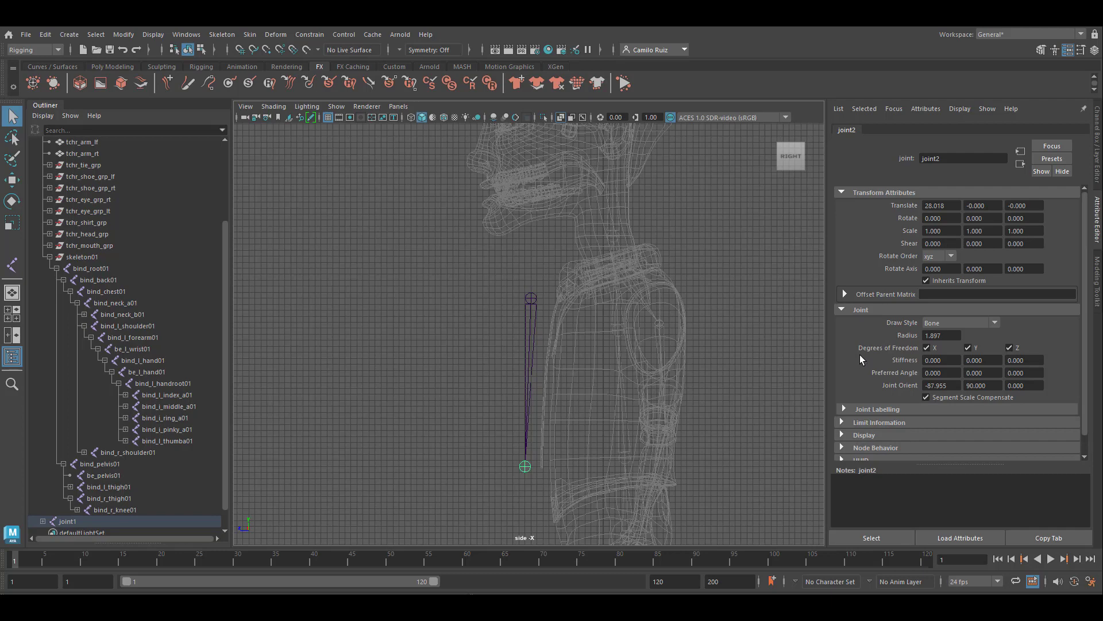
pyautogui.hotkey('shift', 'p')
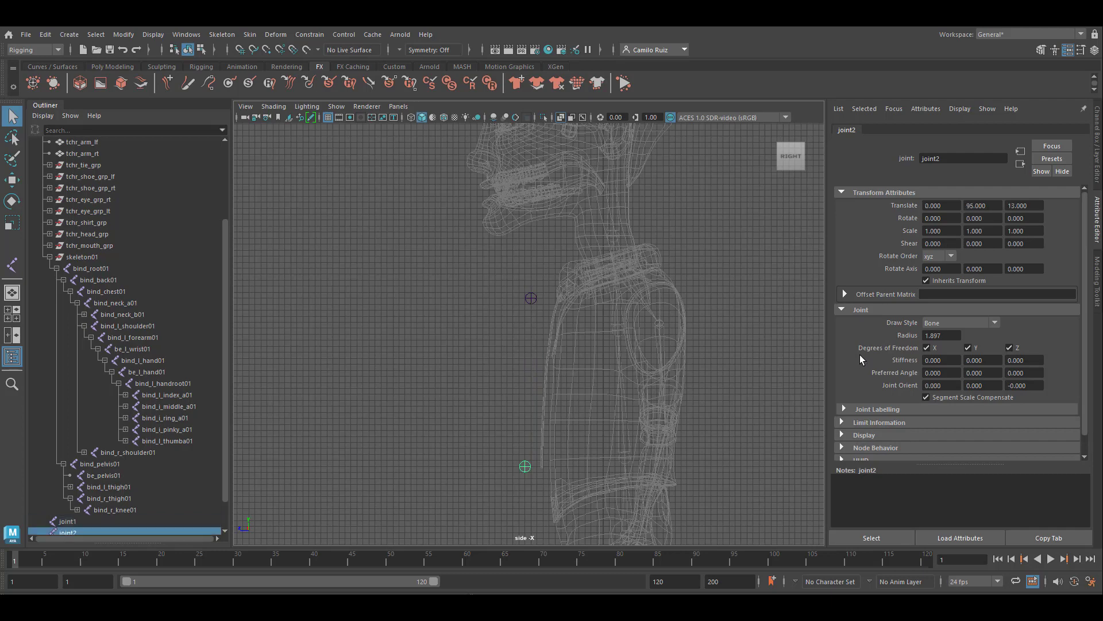
# Set the Joint Orient X, Y and Z of joint1 to 0
pyautogui.click(531, 298)
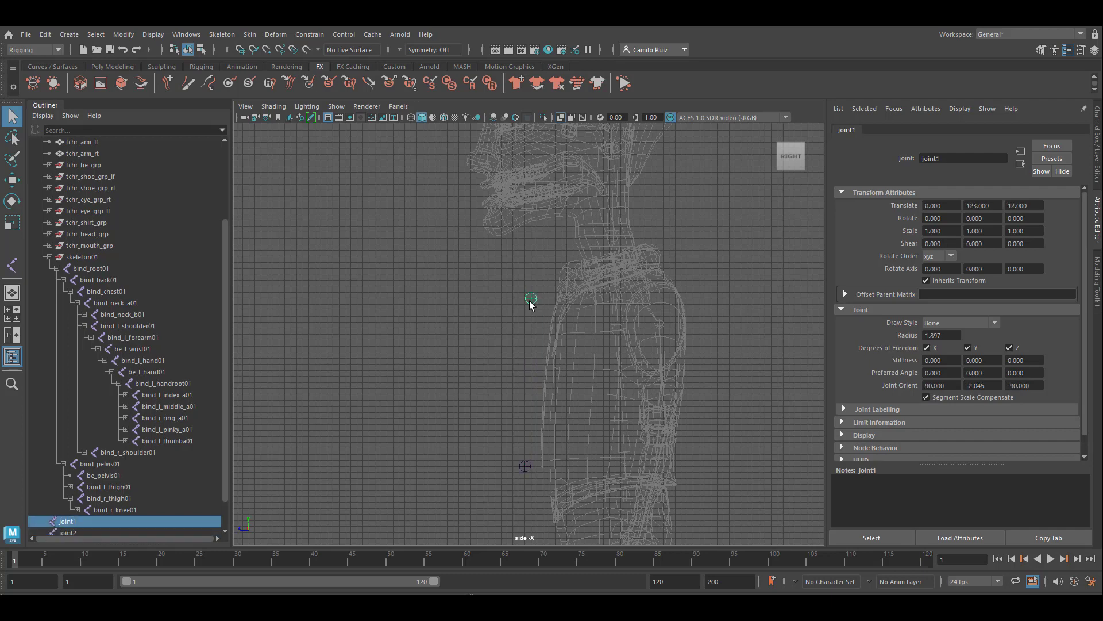
pyautogui.click(954, 384)
pyautogui.write('0')
pyautogui.moveTo(988, 385); pyautogui.dragTo(863, 355)
pyautogui.moveTo(1031, 385); pyautogui.dragTo(918, 355)
# Parent joint2 under joint1
pyautogui.click(525, 466)
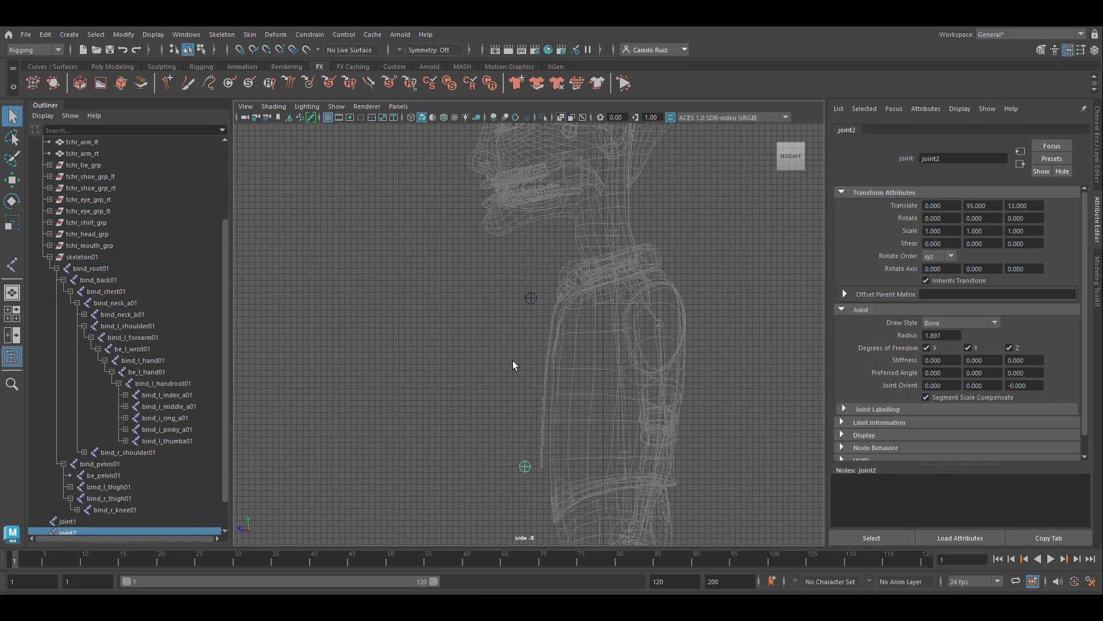
pyautogui.keyDown('shift'); pyautogui.click(531, 297); pyautogui.keyUp('shift')
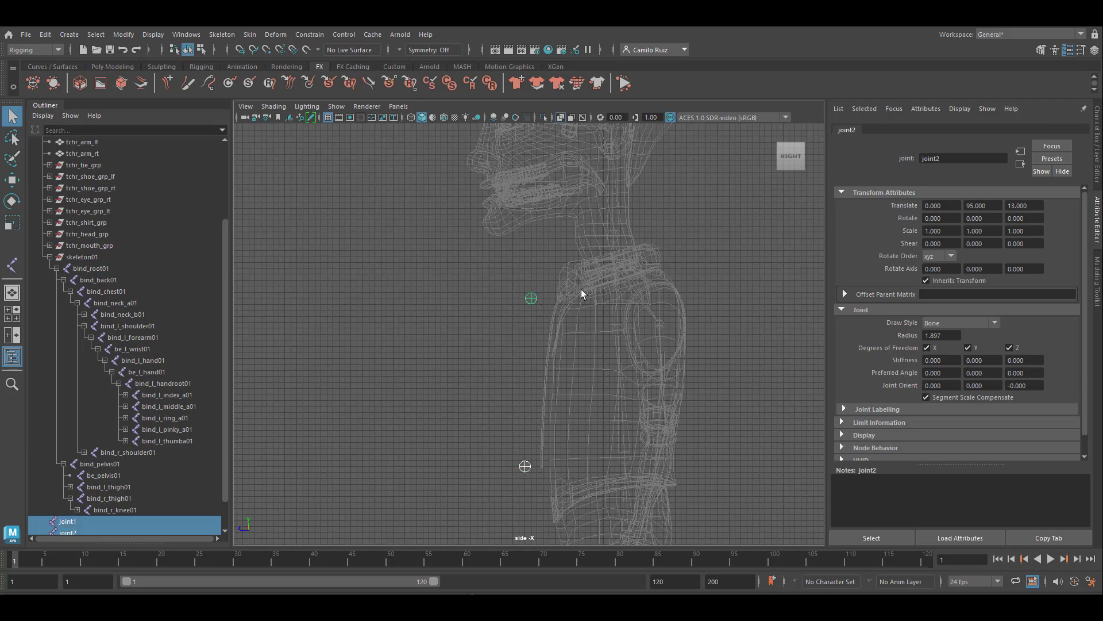
pyautogui.press('p')
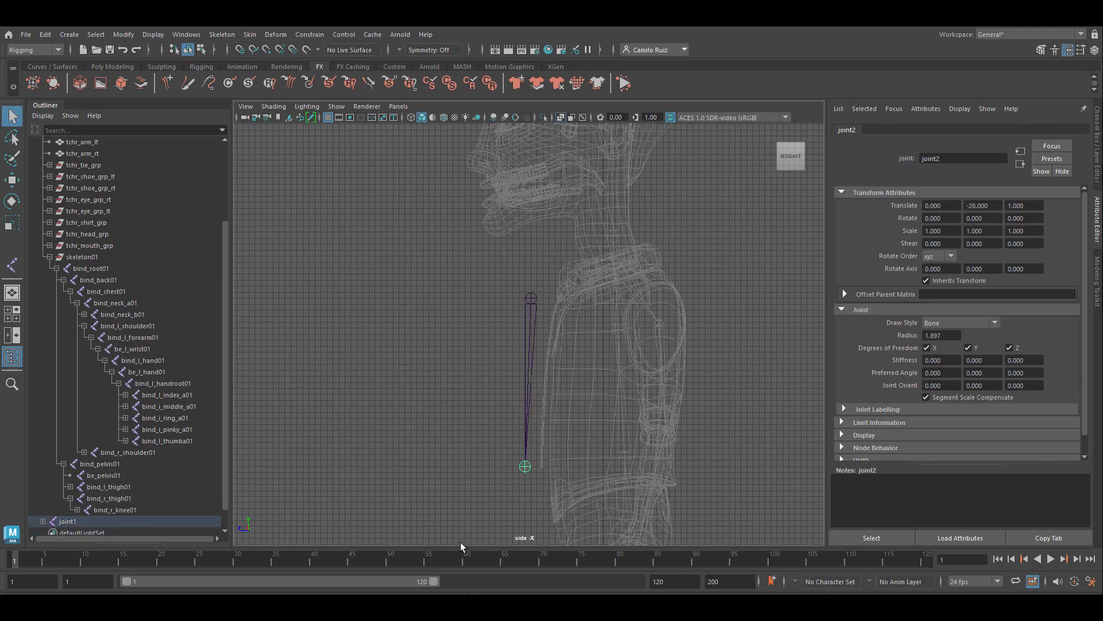
# Move joint1 back to a Translate Z of about 6 and raise it slightly to the top of the tie
pyautogui.scroll(3, 530, 278)
pyautogui.click(531, 282)
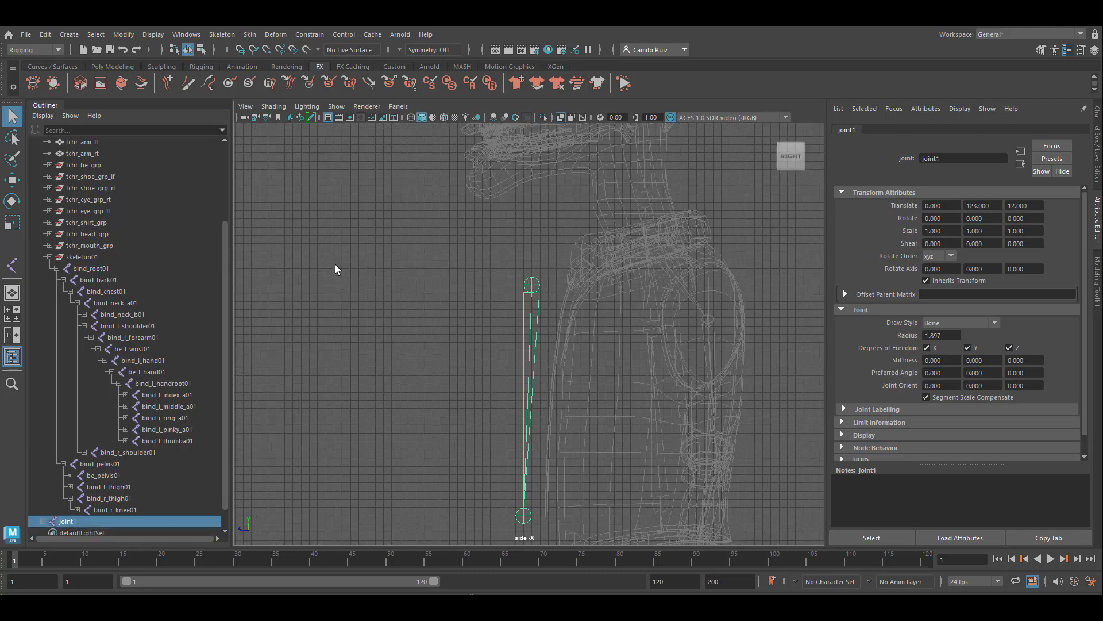
pyautogui.click(13, 181)
pyautogui.moveTo(474, 283); pyautogui.dragTo(520, 285)
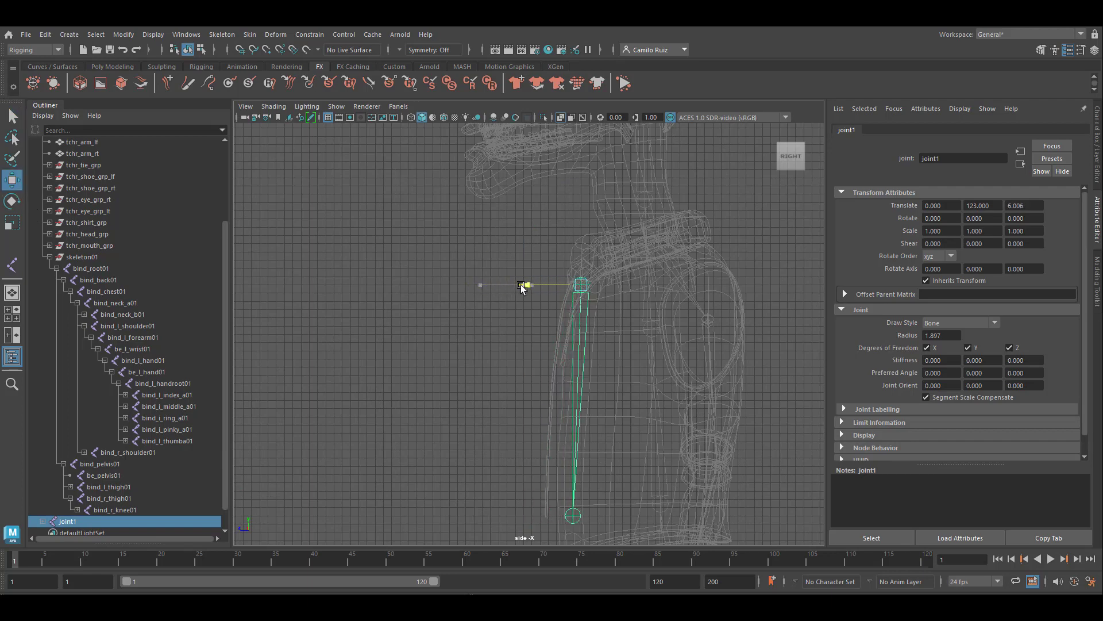
pyautogui.moveTo(582, 231); pyautogui.dragTo(583, 221)
# Fine-tune joint1 on the tie knot in the perspective view, to about Translate X 0.112 and Y 124.717
pyautogui.press('space')
pyautogui.press('space')
pyautogui.scroll(4, 625, 223)
pyautogui.keyDown('alt'); pyautogui.moveTo(625, 223); pyautogui.dragTo(711, 393, button='middle'); pyautogui.keyUp('alt')
pyautogui.keyDown('alt'); pyautogui.moveTo(711, 393); pyautogui.dragTo(614, 397); pyautogui.keyUp('alt')
pyautogui.moveTo(714, 323); pyautogui.dragTo(714, 318)
pyautogui.moveTo(770, 378); pyautogui.dragTo(771, 378)
pyautogui.press('space')
pyautogui.press('space')
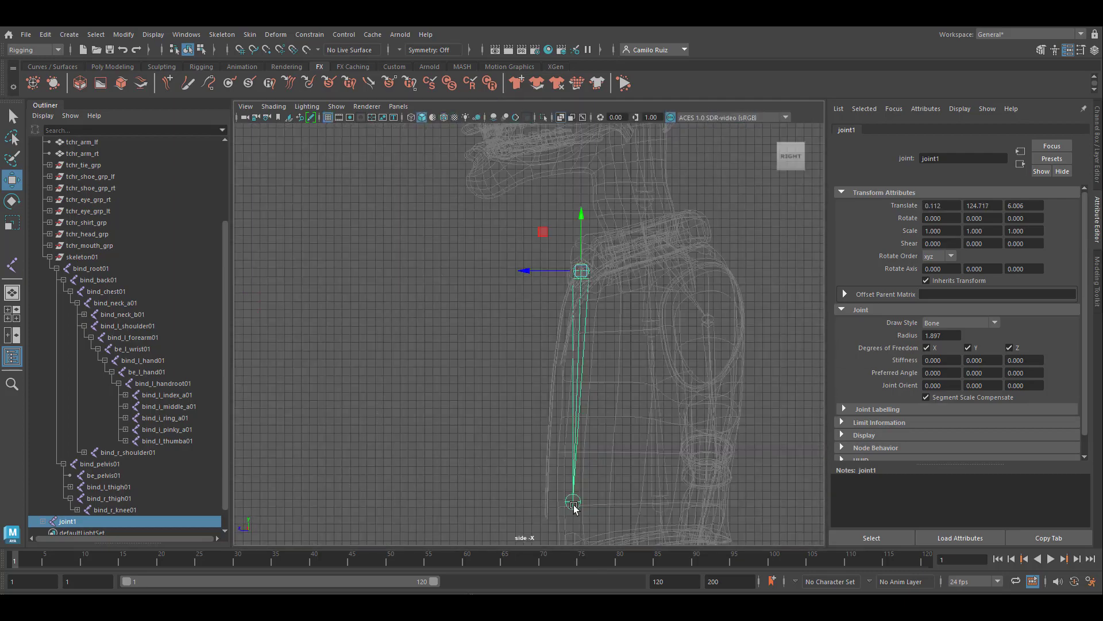
# Move joint2 down and forward in the side view onto the lower tip of the tie, at about Translate Z 4.137
pyautogui.click(573, 504)
pyautogui.moveTo(573, 446); pyautogui.dragTo(573, 455)
pyautogui.moveTo(547, 510)
pyautogui.mouseDown()
pyautogui.moveTo(517, 509)
pyautogui.moveTo(554, 502)
pyautogui.mouseUp()
# Raise joint2 slightly at the tie's tip in the perspective view, to about Translate Y -30.611
pyautogui.press('space')
pyautogui.press('space')
pyautogui.press('f')
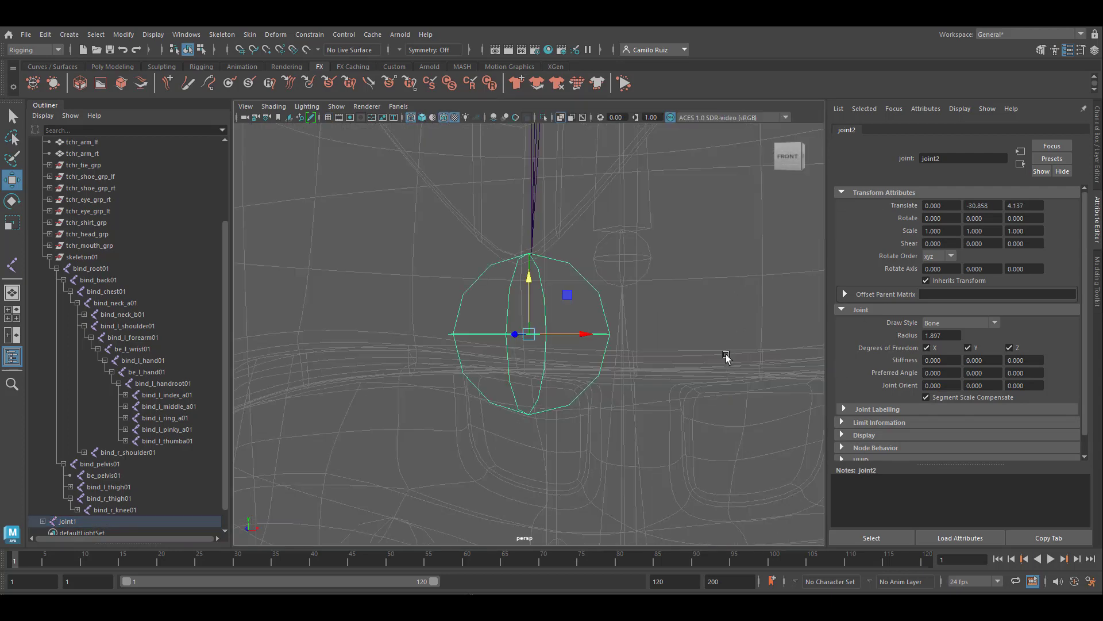
pyautogui.scroll(-8, 637, 385)
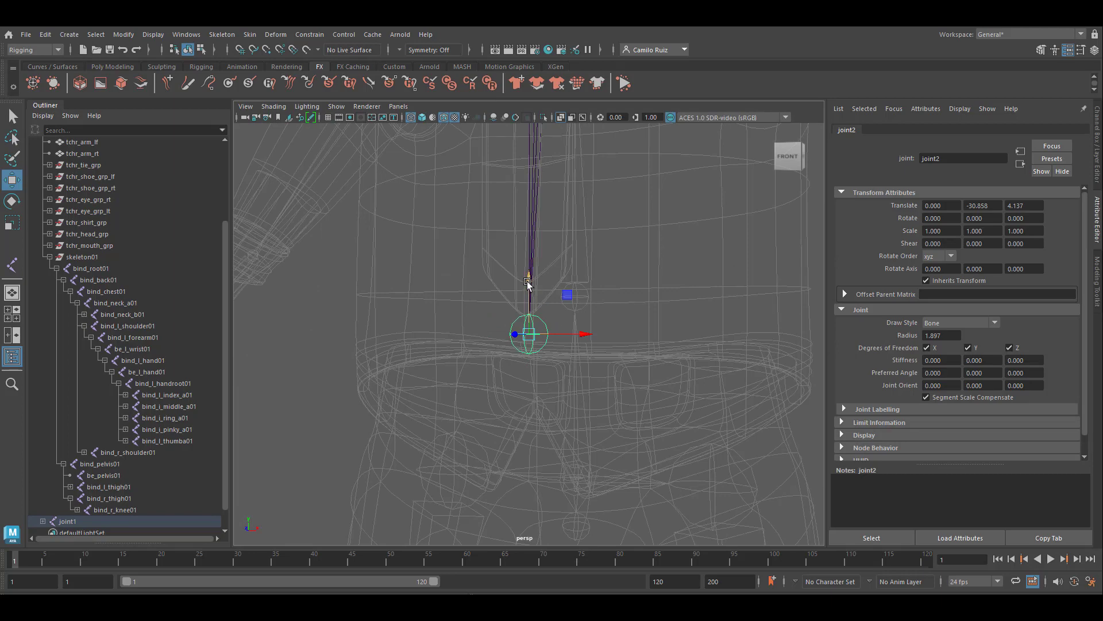
pyautogui.moveTo(528, 284); pyautogui.dragTo(527, 279)
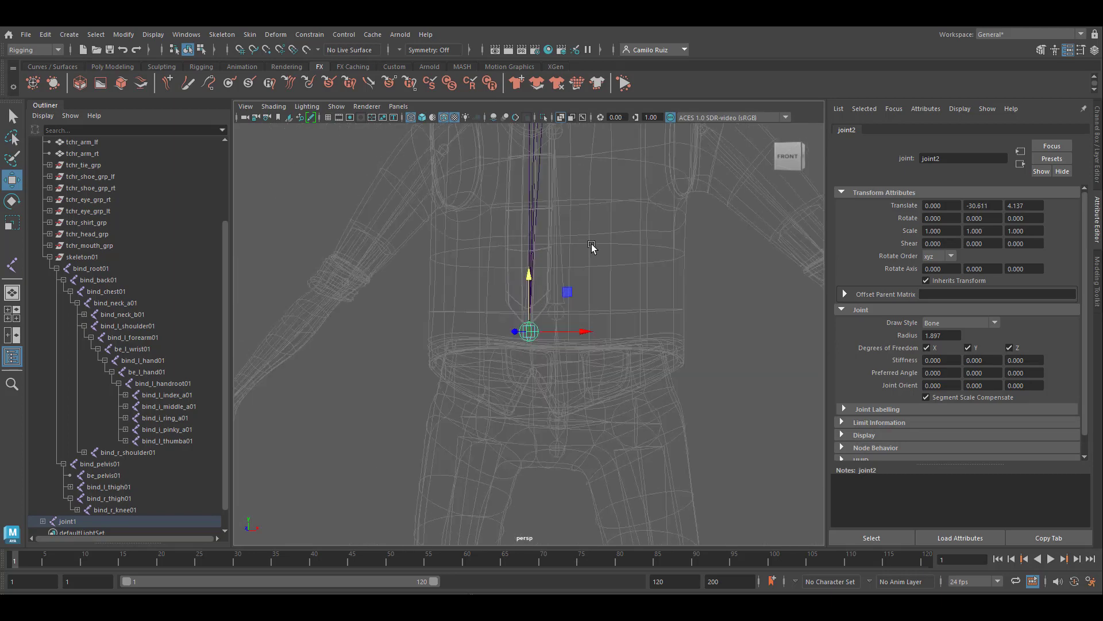
# Insert a joint into the tie chain a short distance below joint1 in the side view
pyautogui.keyDown('alt'); pyautogui.moveTo(612, 212); pyautogui.dragTo(574, 401); pyautogui.keyUp('alt')
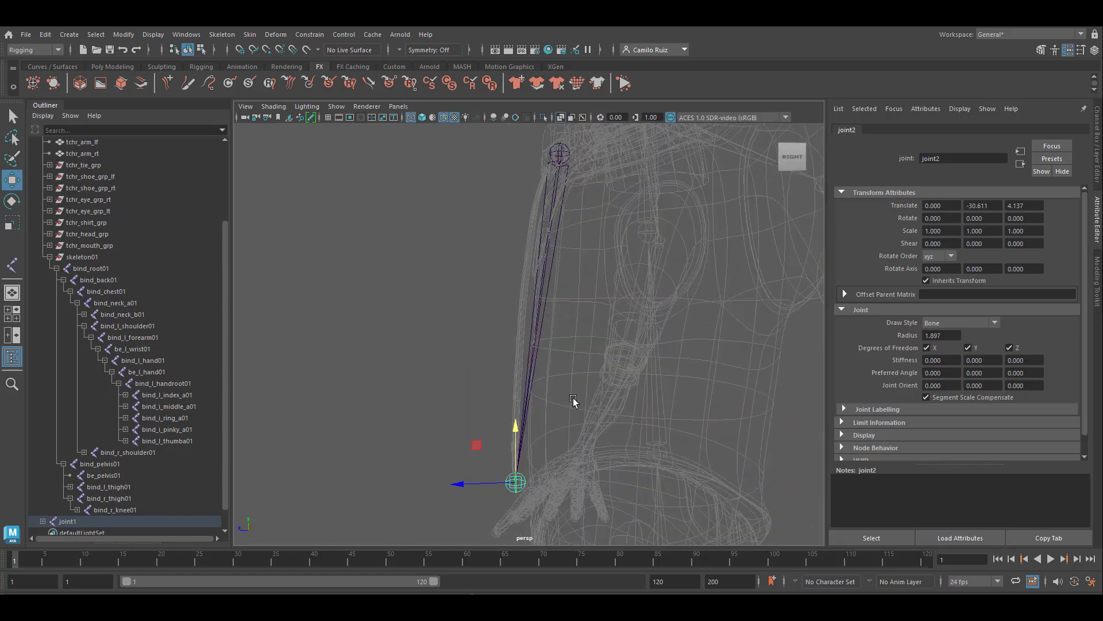
pyautogui.press('space')
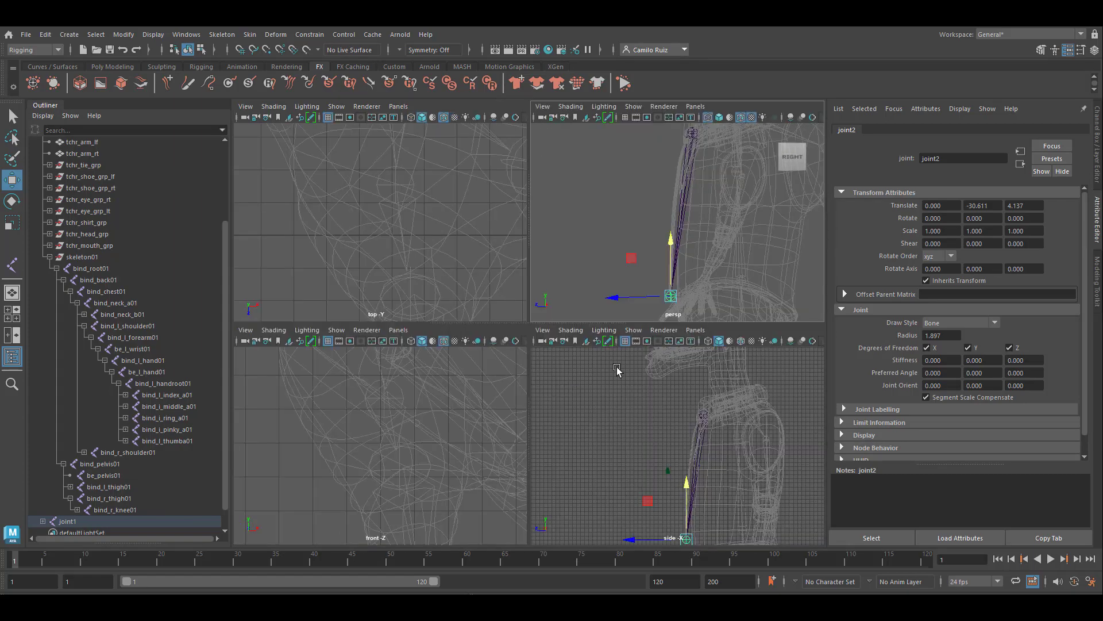
pyautogui.press('space')
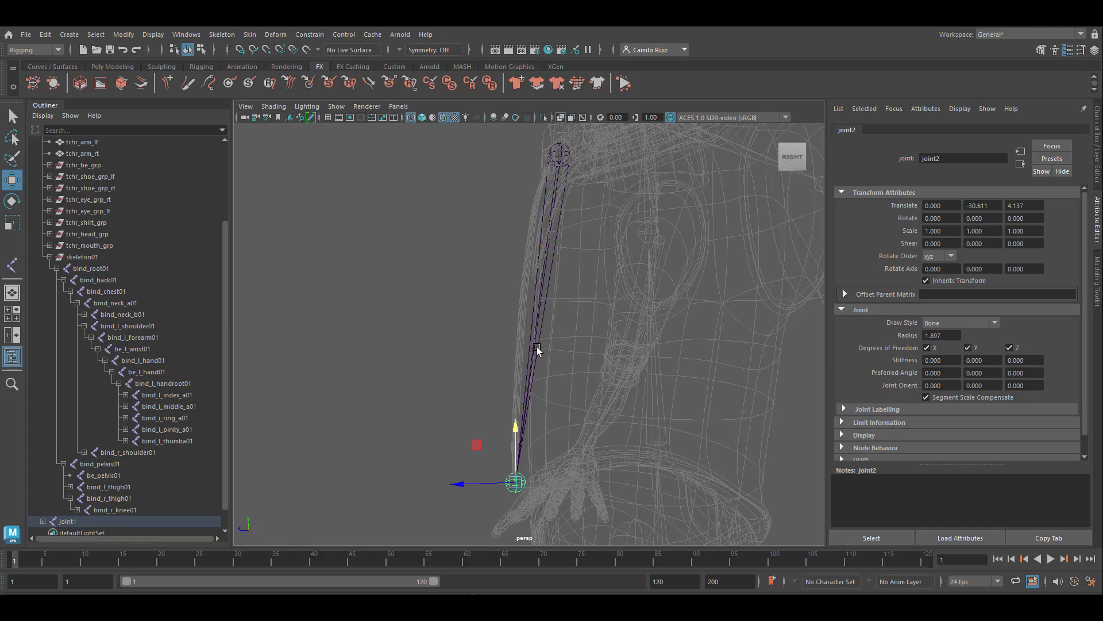
pyautogui.click(222, 35)
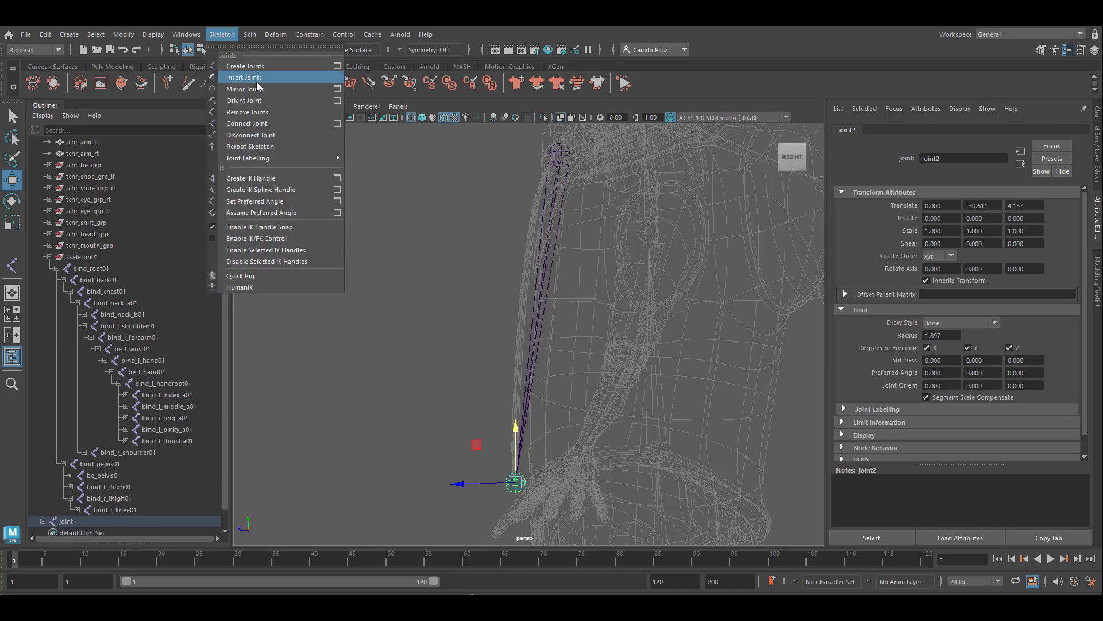
pyautogui.click(240, 75)
pyautogui.press('space')
pyautogui.press('space')
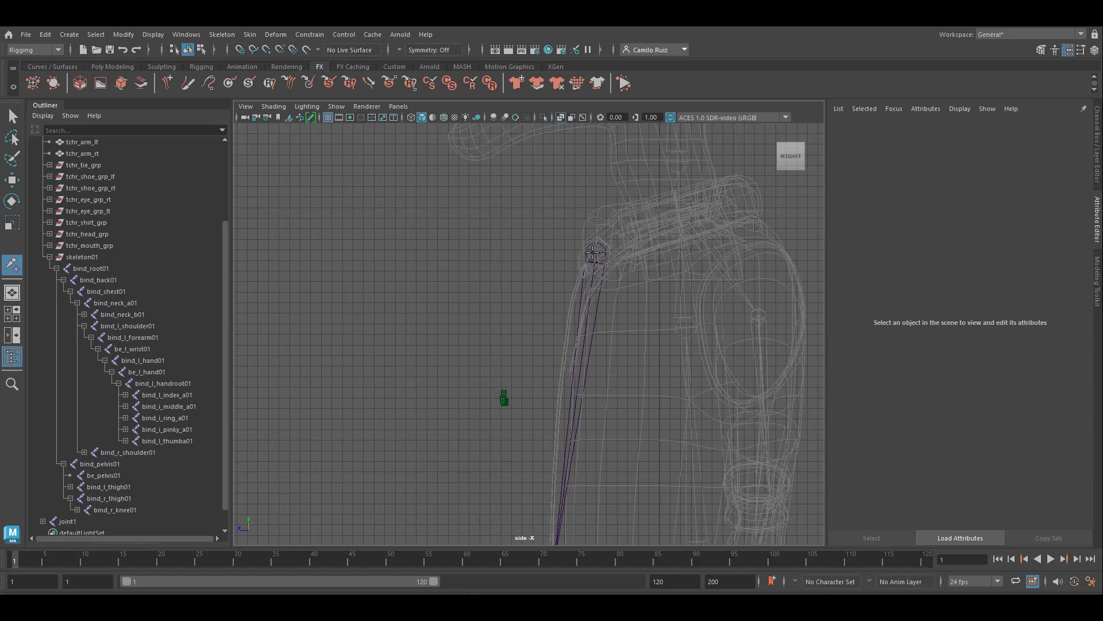
pyautogui.moveTo(593, 253); pyautogui.dragTo(579, 305)
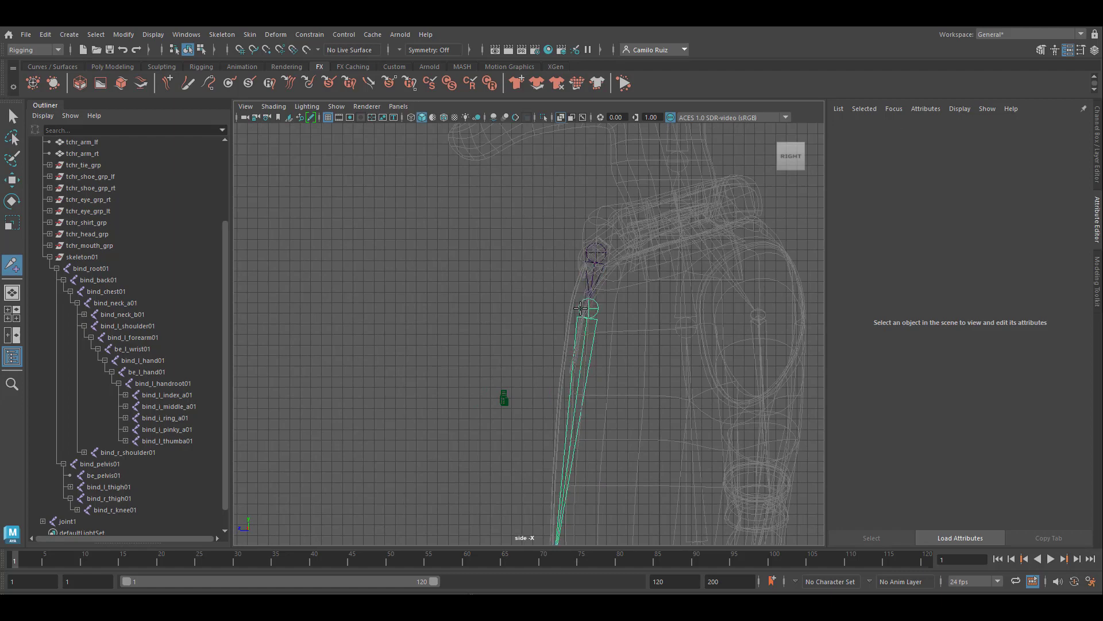
# Smooth-shade the perspective view and set model_layer to the normal display type
pyautogui.press('space')
pyautogui.press('space')
pyautogui.moveTo(712, 339)
pyautogui.keyDown('alt'); pyautogui.mouseDown()
pyautogui.moveTo(747, 355)
pyautogui.moveTo(704, 330)
pyautogui.mouseUp(); pyautogui.keyUp('alt')
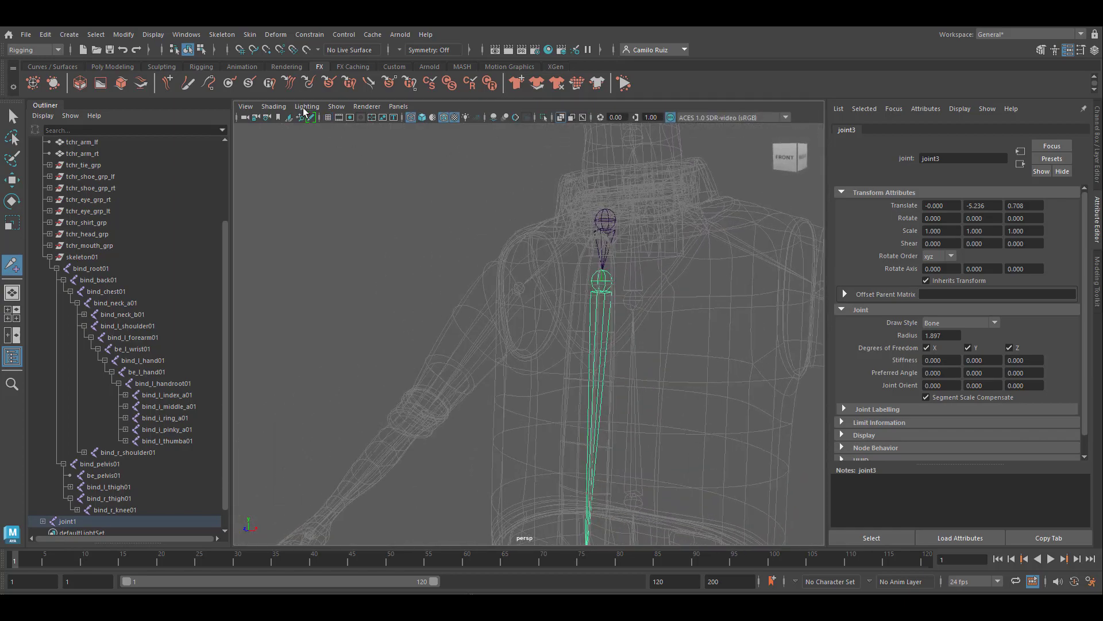
pyautogui.click(275, 107)
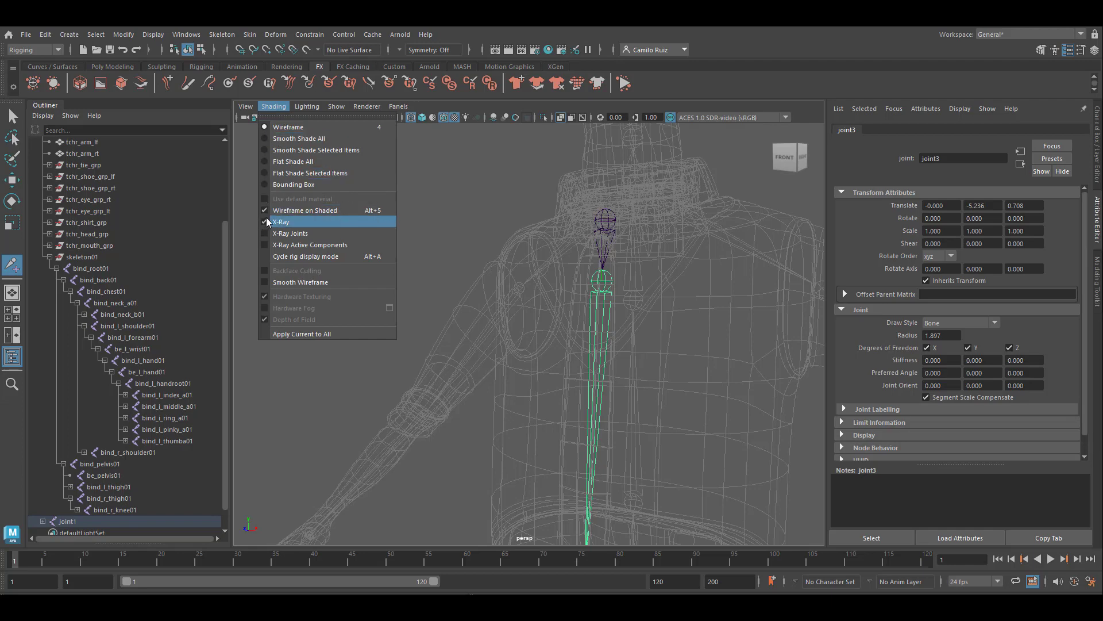
pyautogui.click(277, 140)
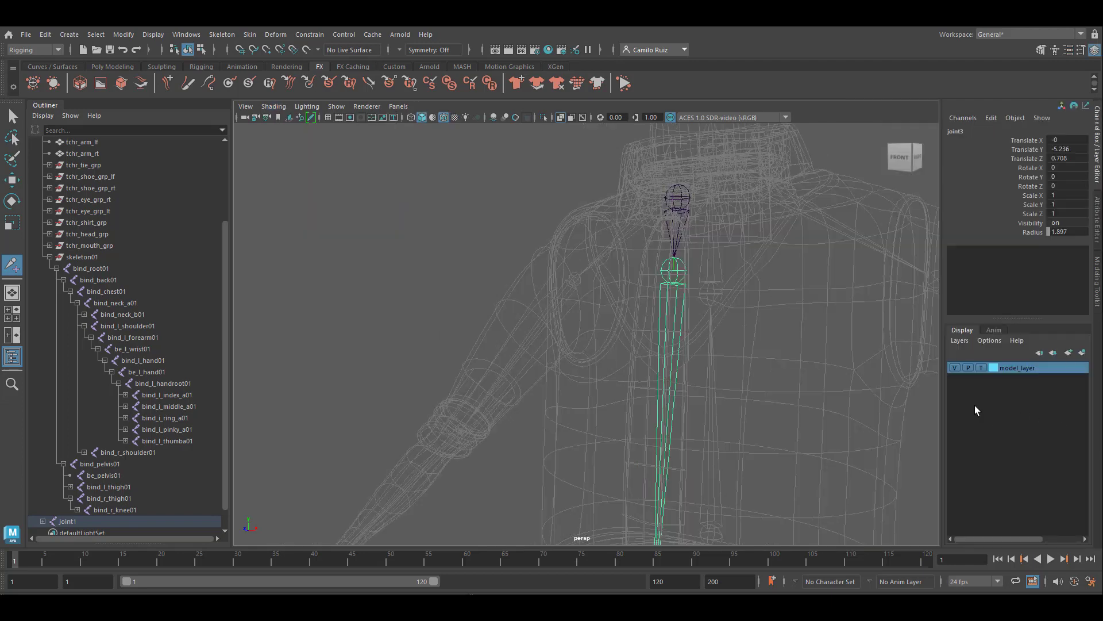
pyautogui.click(982, 367)
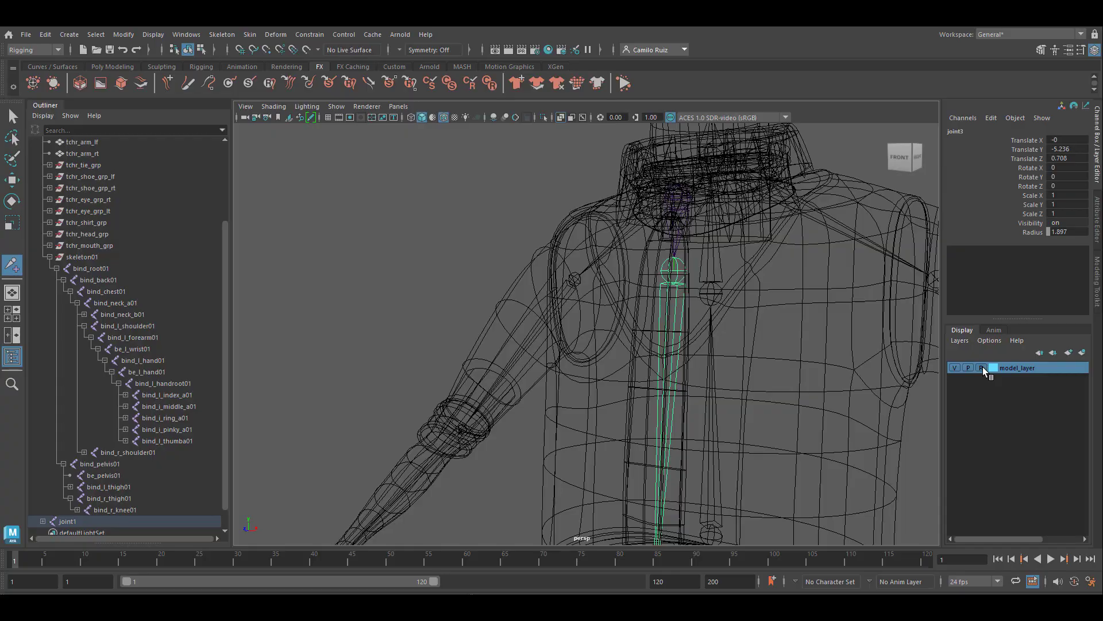
pyautogui.click(982, 368)
# Examine how the joint chain lines up with the shaded tie in the perspective and front views
pyautogui.keyDown('alt'); pyautogui.moveTo(781, 328); pyautogui.dragTo(757, 227); pyautogui.keyUp('alt')
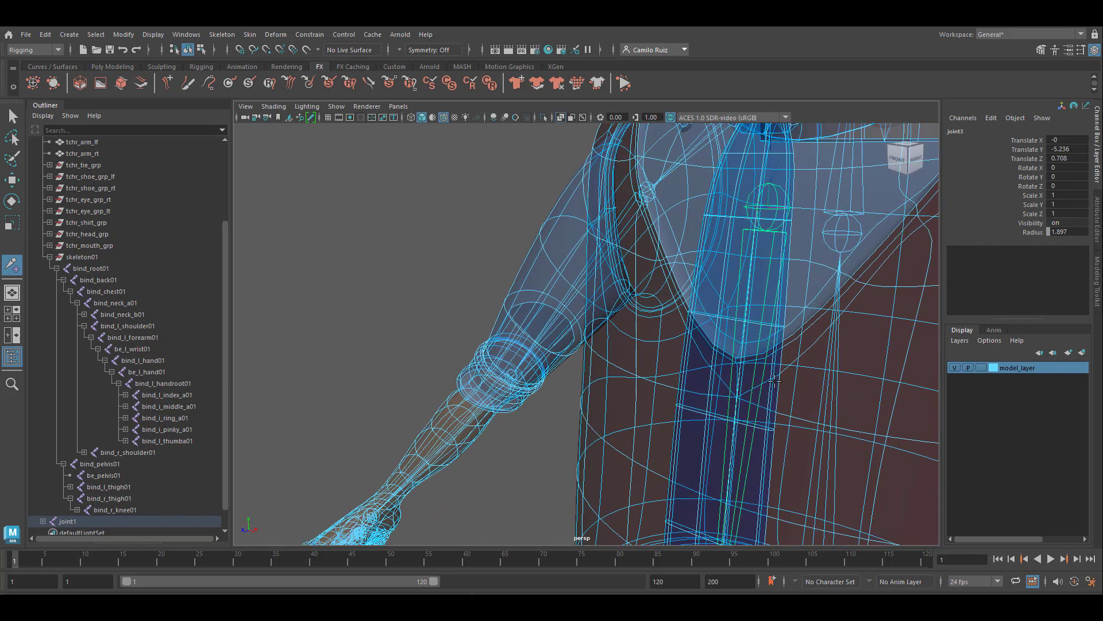
pyautogui.keyDown('alt'); pyautogui.moveTo(776, 380); pyautogui.dragTo(738, 246, button='middle'); pyautogui.keyUp('alt')
pyautogui.keyDown('alt'); pyautogui.moveTo(798, 474); pyautogui.dragTo(771, 333, button='middle'); pyautogui.keyUp('alt')
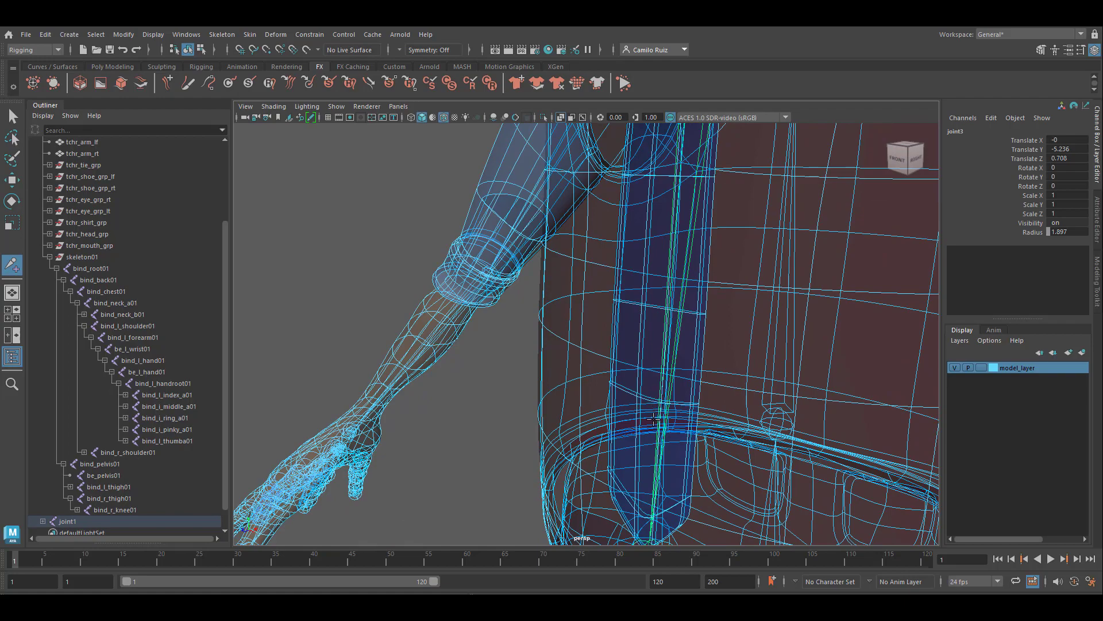
pyautogui.keyDown('alt'); pyautogui.moveTo(671, 392); pyautogui.dragTo(716, 256, button='right'); pyautogui.keyUp('alt')
pyautogui.press('space')
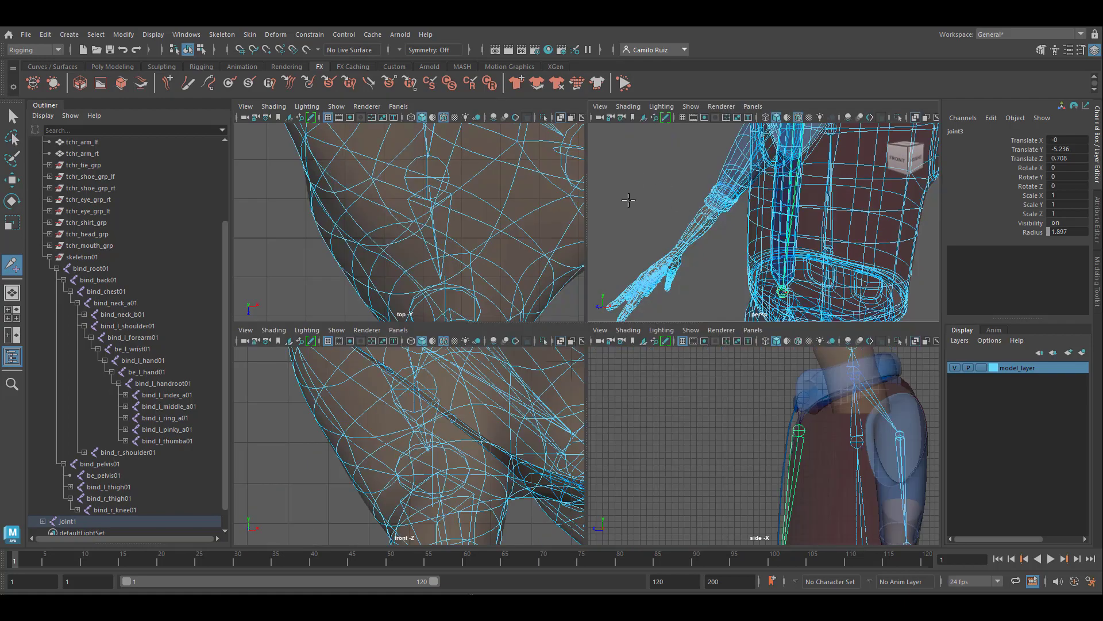
pyautogui.press('space')
pyautogui.keyDown('alt'); pyautogui.moveTo(628, 199); pyautogui.dragTo(731, 352); pyautogui.keyUp('alt')
pyautogui.press('space')
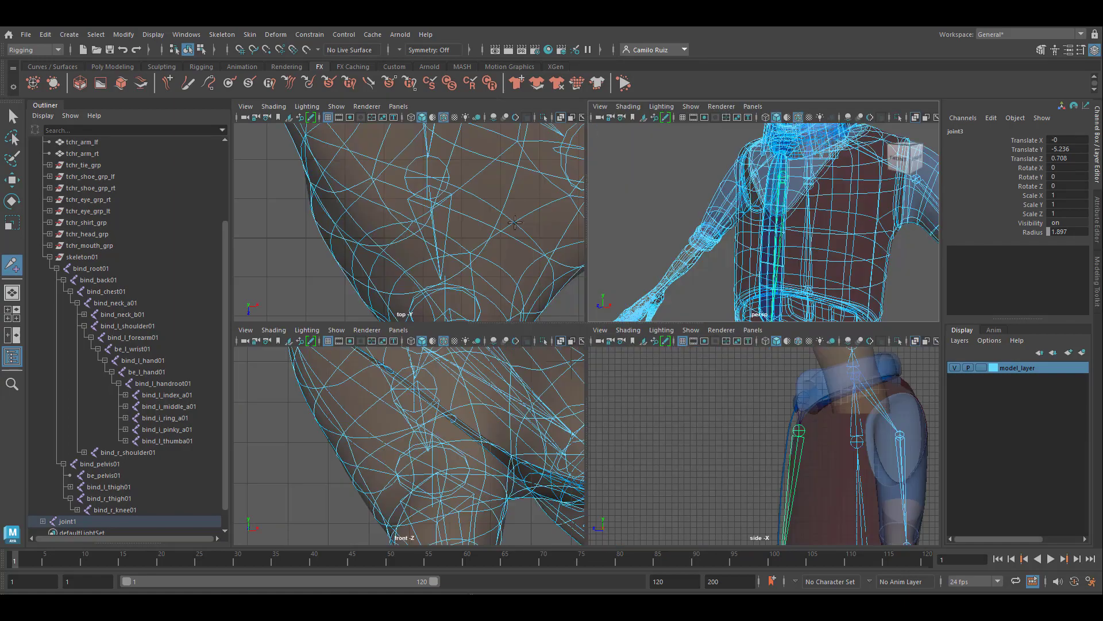
pyautogui.press('f')
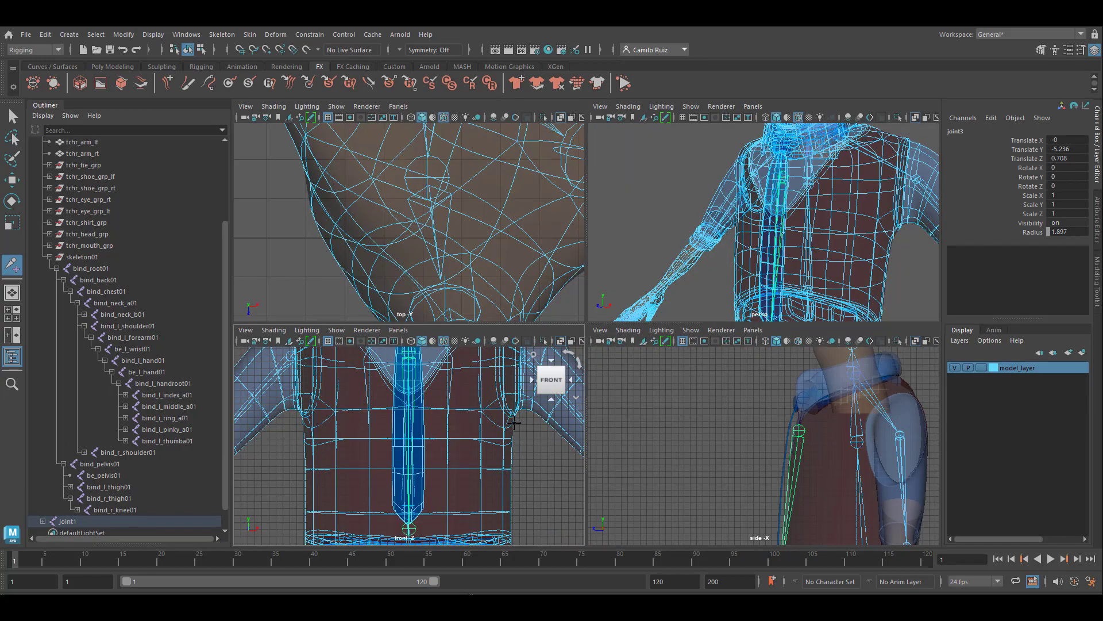
pyautogui.press('space')
pyautogui.scroll(6, 583, 381)
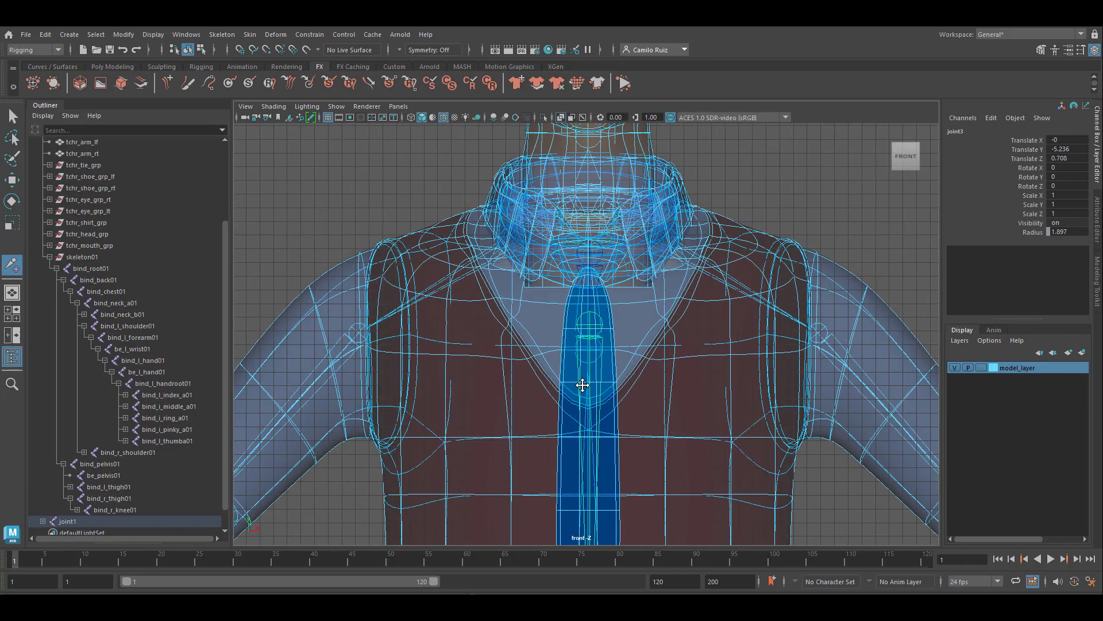
# Try to insert joints down the tie below joint3 in the front view
pyautogui.moveTo(651, 236); pyautogui.dragTo(660, 333)
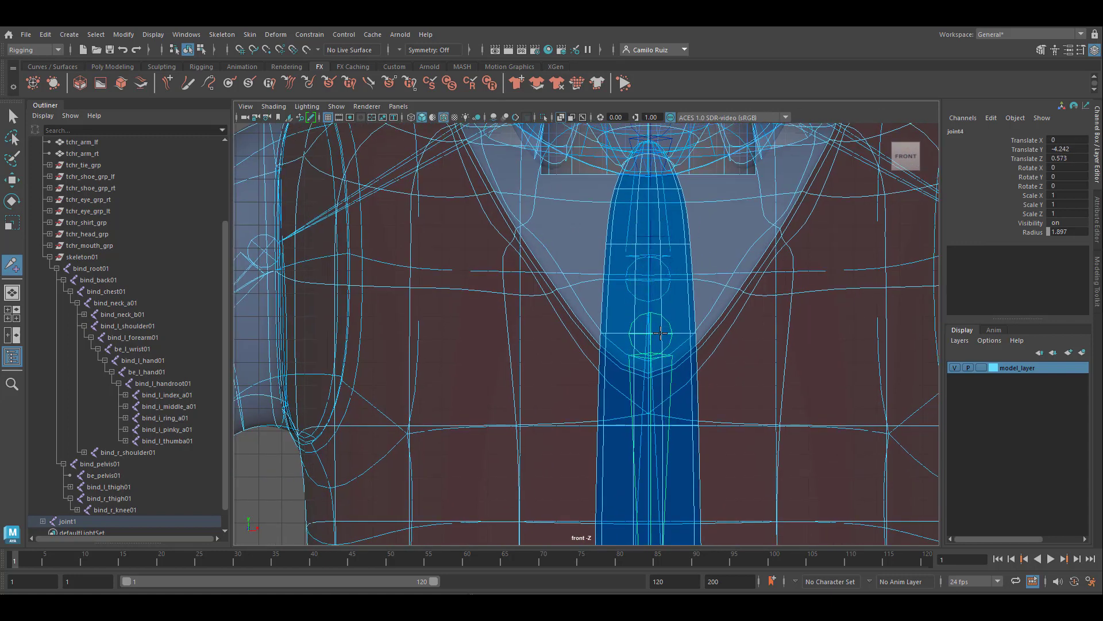
pyautogui.keyDown('alt'); pyautogui.moveTo(668, 422); pyautogui.dragTo(682, 254, button='middle'); pyautogui.keyUp('alt')
pyautogui.hotkey('ctrl', 'z')
pyautogui.keyDown('alt'); pyautogui.moveTo(664, 209); pyautogui.dragTo(654, 339, button='middle'); pyautogui.keyUp('alt')
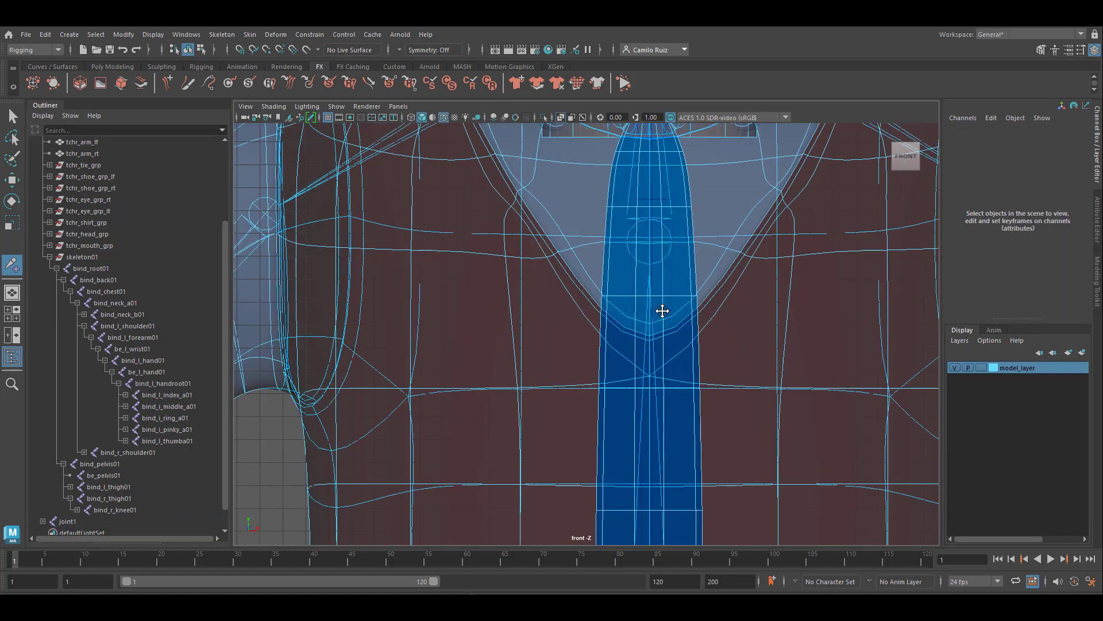
pyautogui.moveTo(649, 243); pyautogui.dragTo(665, 409)
pyautogui.keyDown('alt'); pyautogui.moveTo(777, 483); pyautogui.dragTo(789, 322, button='middle'); pyautogui.keyUp('alt')
pyautogui.click(670, 249)
pyautogui.hotkey('ctrl', 'z')
pyautogui.keyDown('alt'); pyautogui.moveTo(670, 249); pyautogui.dragTo(646, 206, button='right'); pyautogui.keyUp('alt')
# Insert a joint below joint3 in the side view, at about Translate Y -4.515 and Z 0.61
pyautogui.press('space')
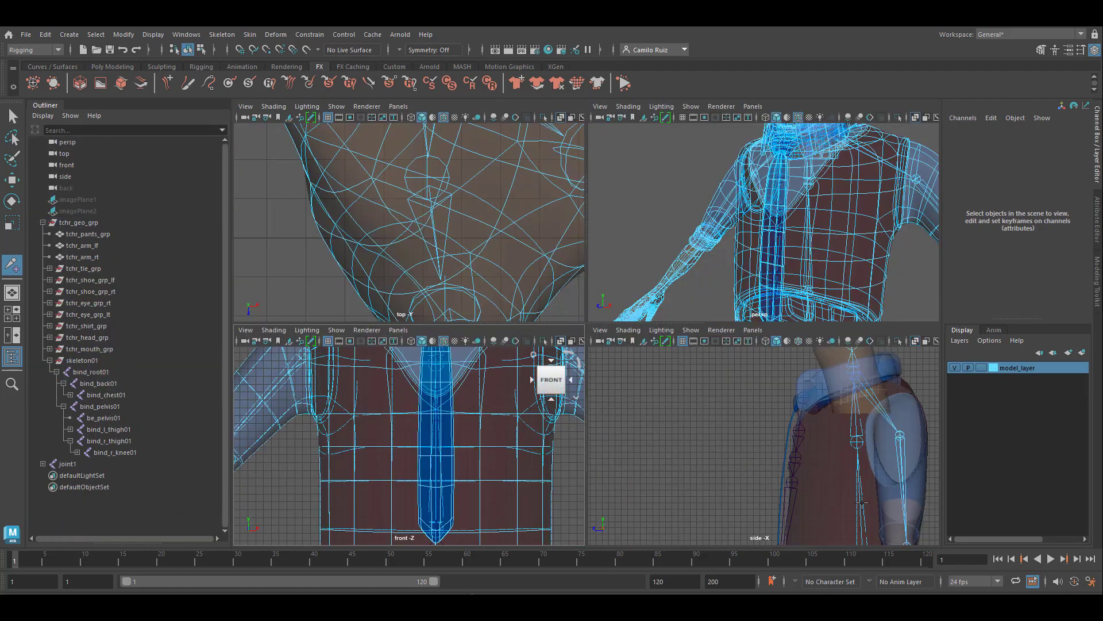
pyautogui.keyDown('alt'); pyautogui.moveTo(866, 484); pyautogui.dragTo(815, 464, button='middle'); pyautogui.keyUp('alt')
pyautogui.scroll(3, 769, 420)
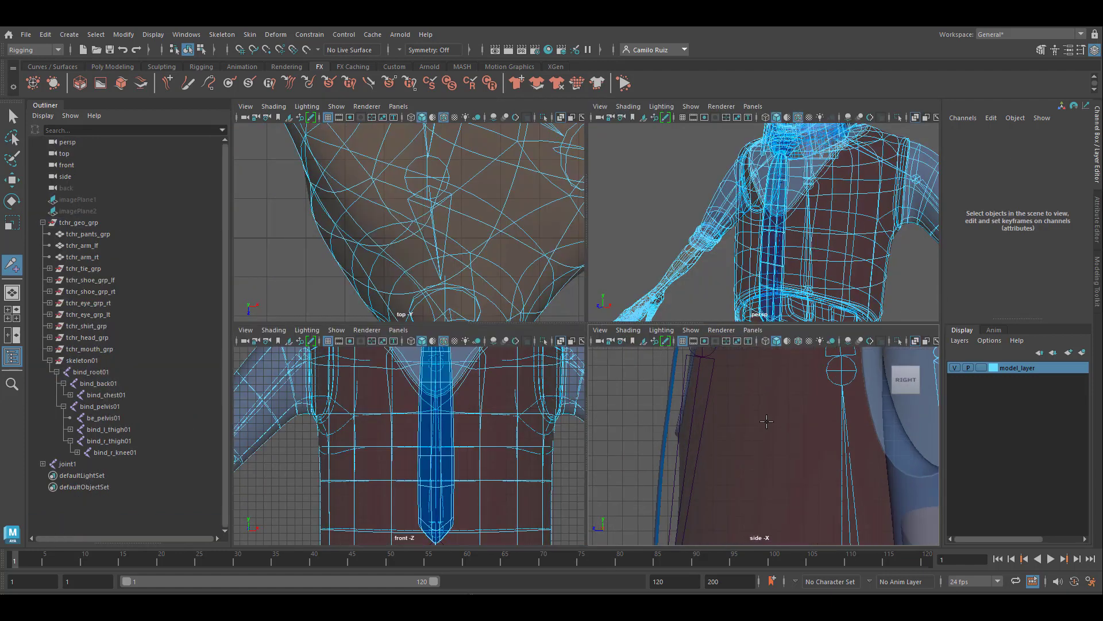
pyautogui.press('space')
pyautogui.keyDown('alt'); pyautogui.moveTo(519, 210); pyautogui.dragTo(682, 377, button='middle'); pyautogui.keyUp('alt')
pyautogui.scroll(-7, 682, 377)
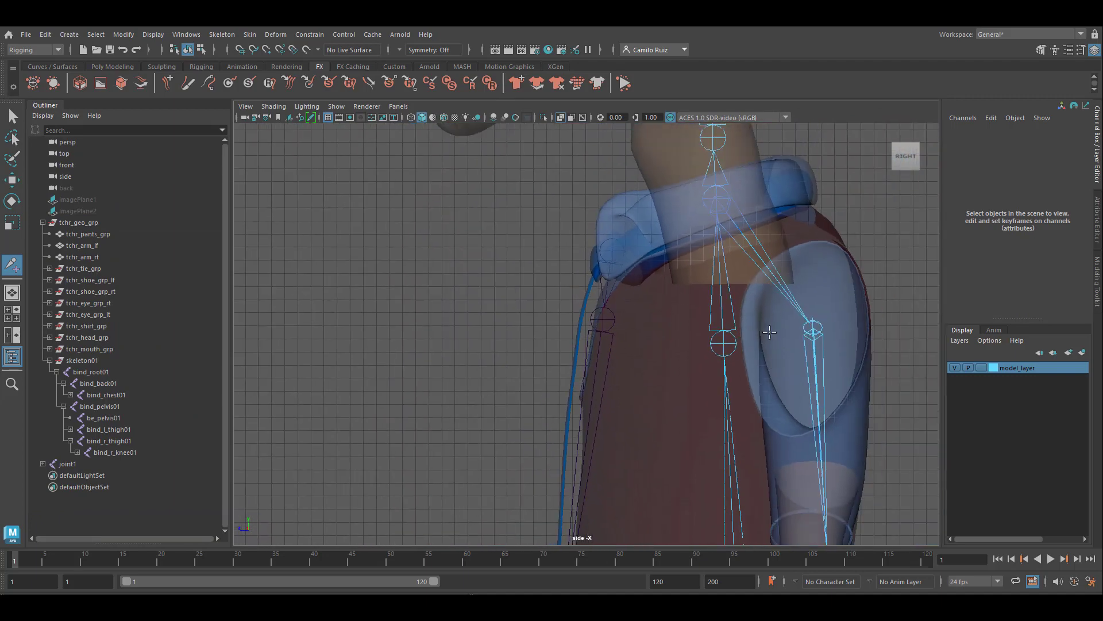
pyautogui.scroll(-2, 822, 382)
pyautogui.keyDown('alt'); pyautogui.moveTo(775, 404); pyautogui.dragTo(826, 414); pyautogui.keyUp('alt')
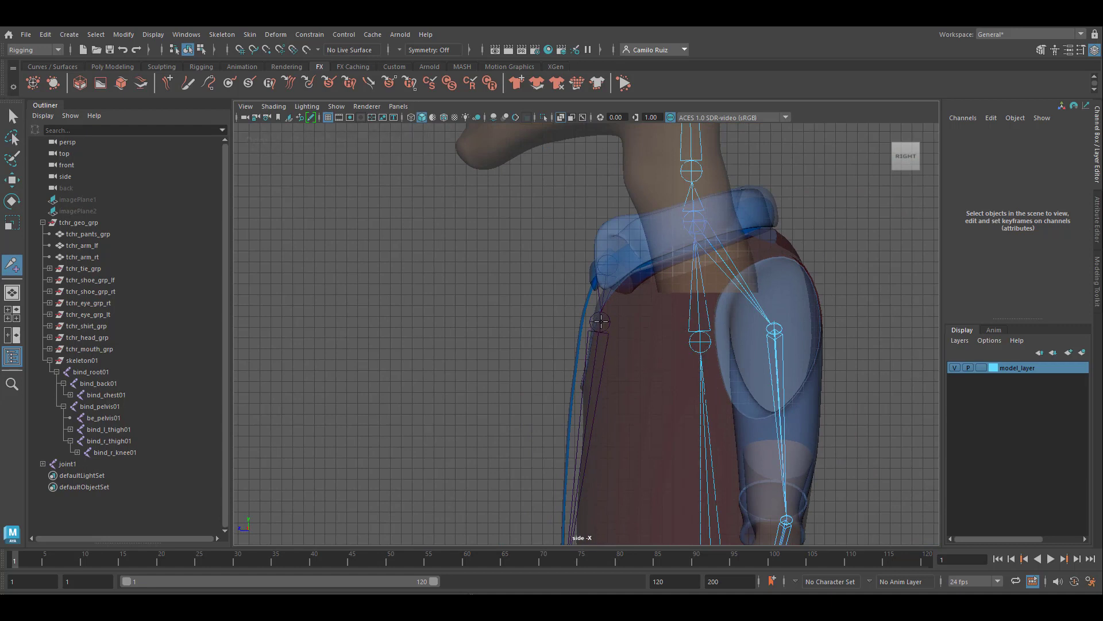
pyautogui.moveTo(601, 322); pyautogui.dragTo(601, 372)
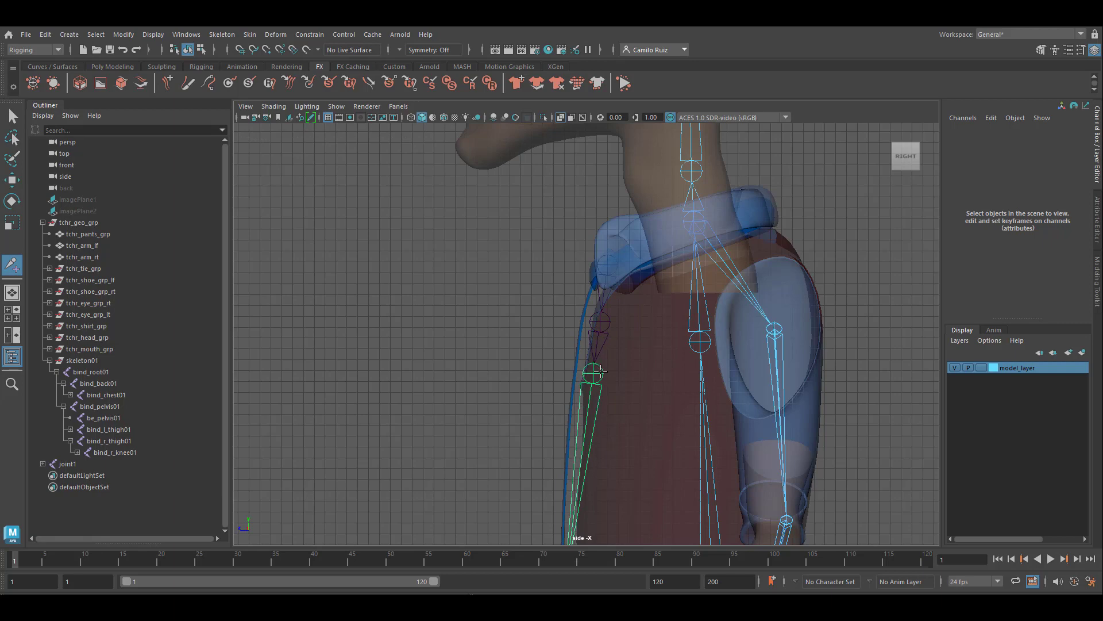
pyautogui.press('Return')
pyautogui.scroll(2, 600, 379)
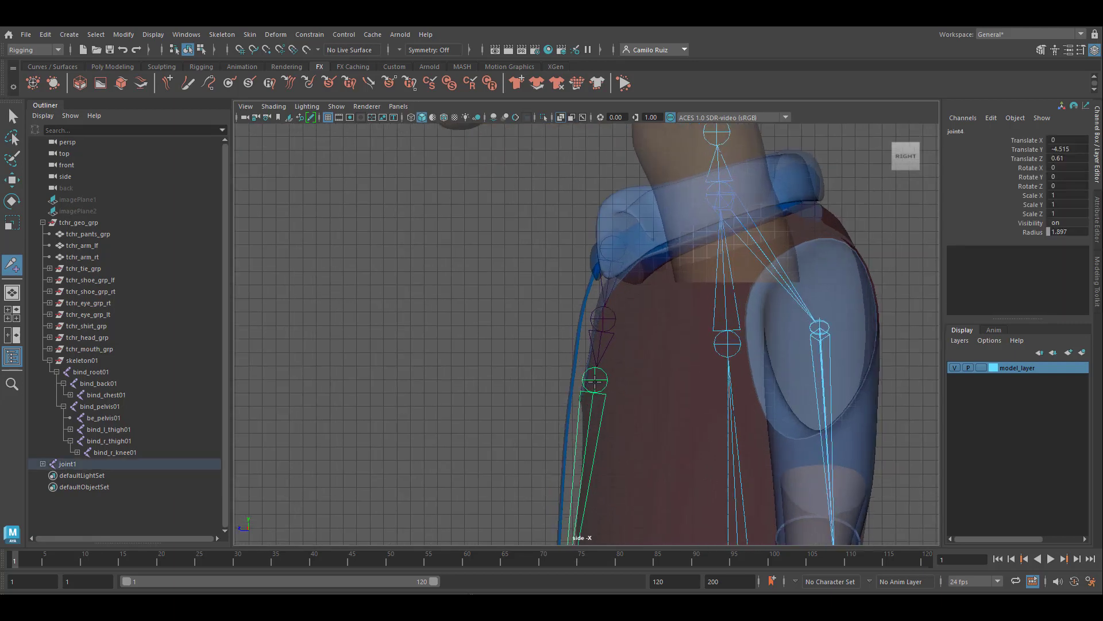
# Insert further joints down the tie chain in the side view, the lowest at about Translate Y -5.02 and Z 0.678
pyautogui.press('space')
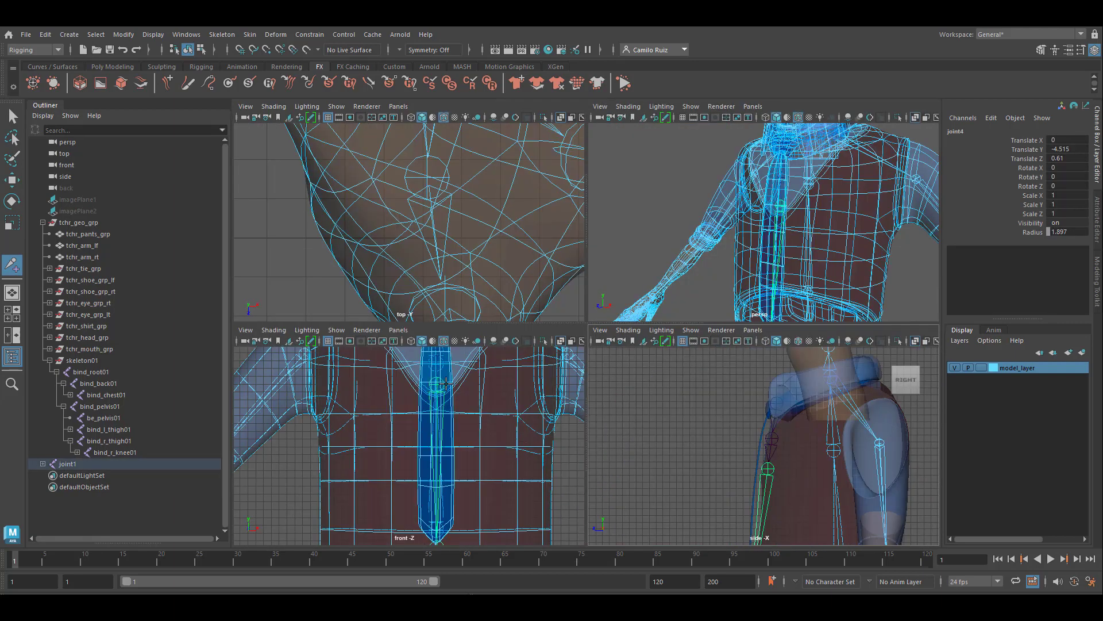
pyautogui.keyDown('alt'); pyautogui.moveTo(771, 504); pyautogui.dragTo(763, 423, button='middle'); pyautogui.keyUp('alt')
pyautogui.moveTo(762, 390); pyautogui.dragTo(774, 478)
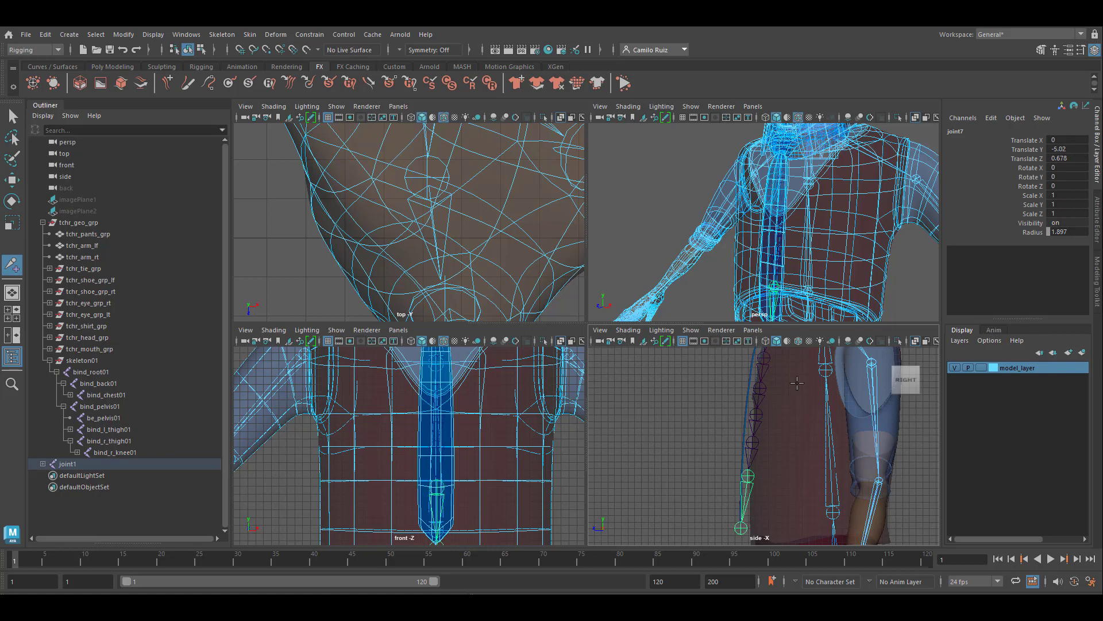
# Move joint7 forward onto the tie in the side view, to about Translate Z 1.279
pyautogui.keyDown('alt'); pyautogui.moveTo(807, 266); pyautogui.dragTo(707, 273); pyautogui.keyUp('alt')
pyautogui.click(12, 181)
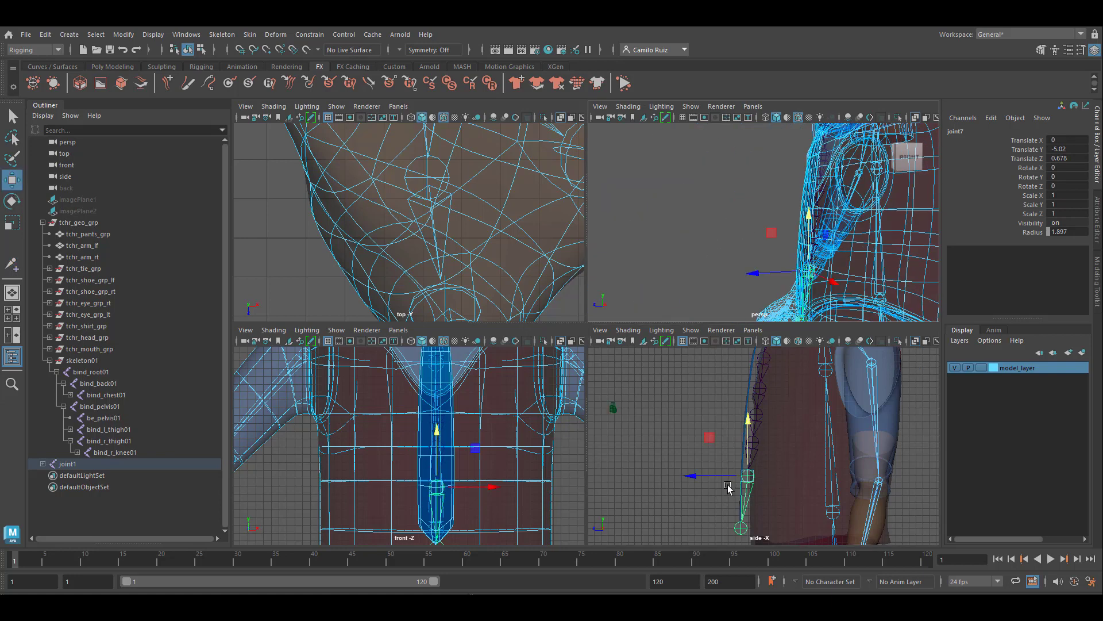
pyautogui.click(702, 476)
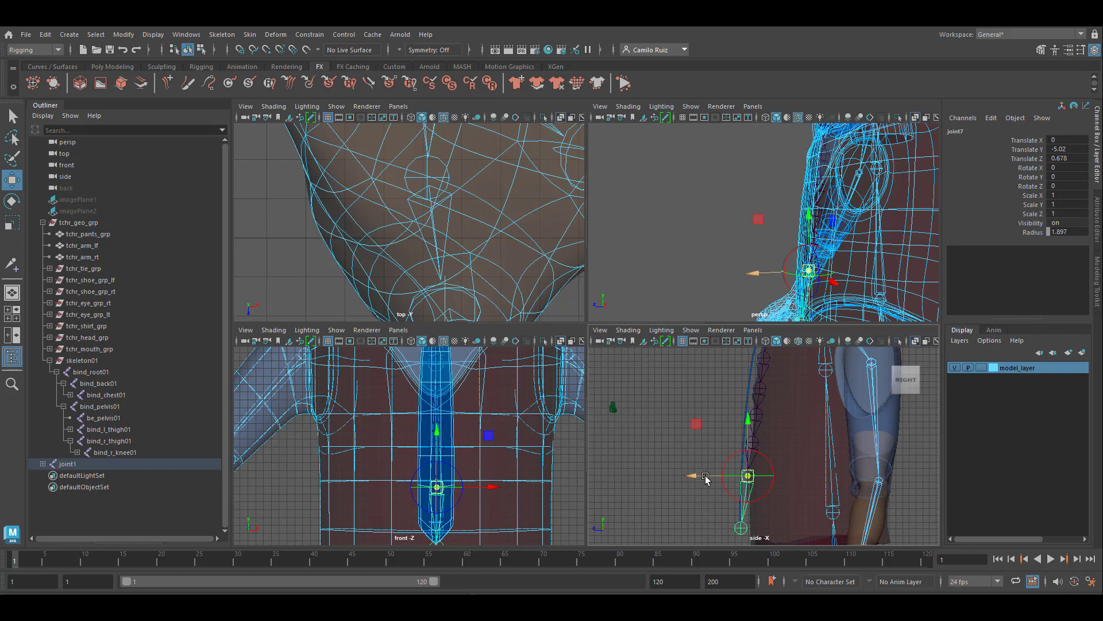
pyautogui.moveTo(706, 479); pyautogui.dragTo(704, 478)
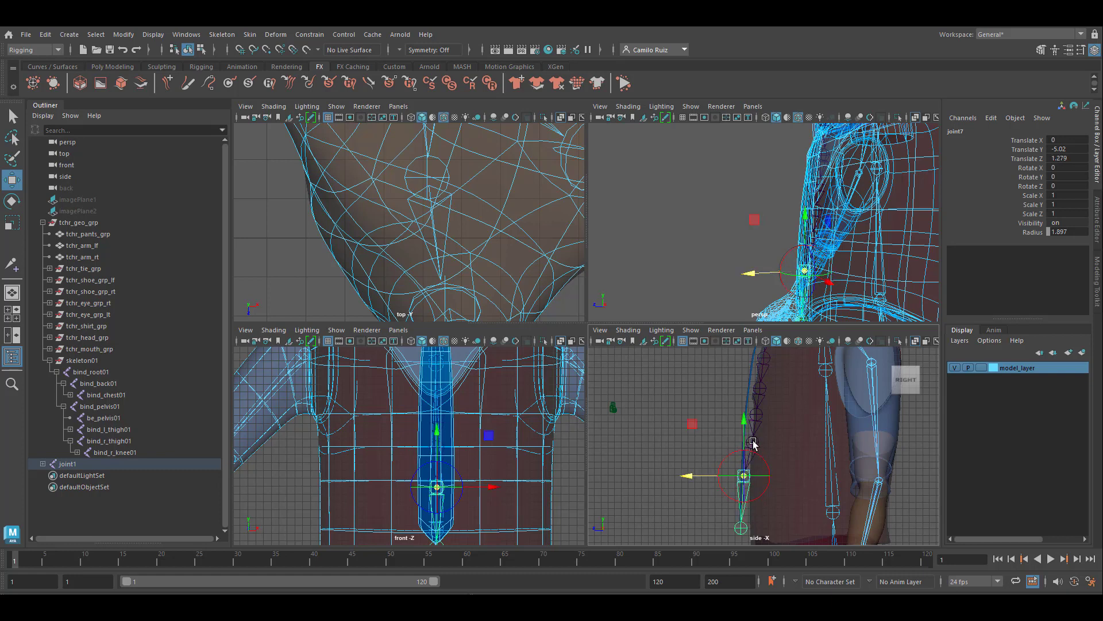
# Move the tie joints above joint7 forward in the side view, working up the chain to follow the tie's curve
pyautogui.moveTo(753, 443); pyautogui.dragTo(705, 389)
pyautogui.press('Up')
pyautogui.keyDown('alt'); pyautogui.moveTo(821, 394); pyautogui.dragTo(827, 468, button='middle'); pyautogui.keyUp('alt')
pyautogui.moveTo(726, 433); pyautogui.dragTo(716, 420)
pyautogui.press('Up')
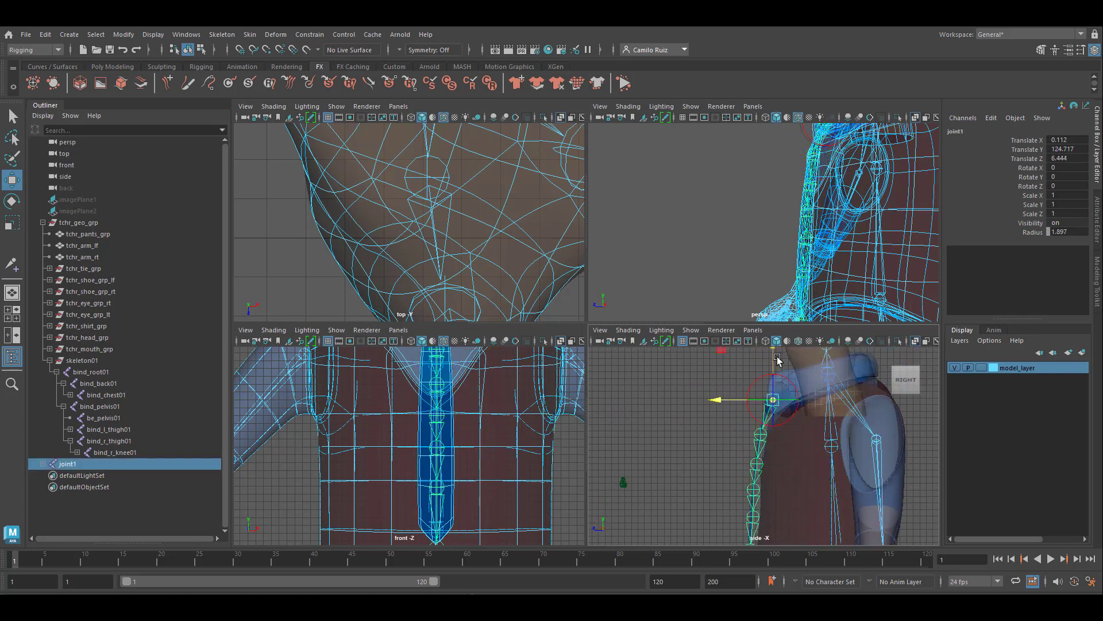
# Move joint1 slightly down and forward into the tie knot, to about Translate Y 124.279 and Z 7.059
pyautogui.moveTo(776, 358); pyautogui.dragTo(776, 360)
pyautogui.press('f')
pyautogui.scroll(-4, 500, 431)
pyautogui.press('f')
pyautogui.moveTo(712, 454)
pyautogui.mouseDown()
pyautogui.moveTo(698, 454)
pyautogui.moveTo(712, 458)
pyautogui.mouseUp()
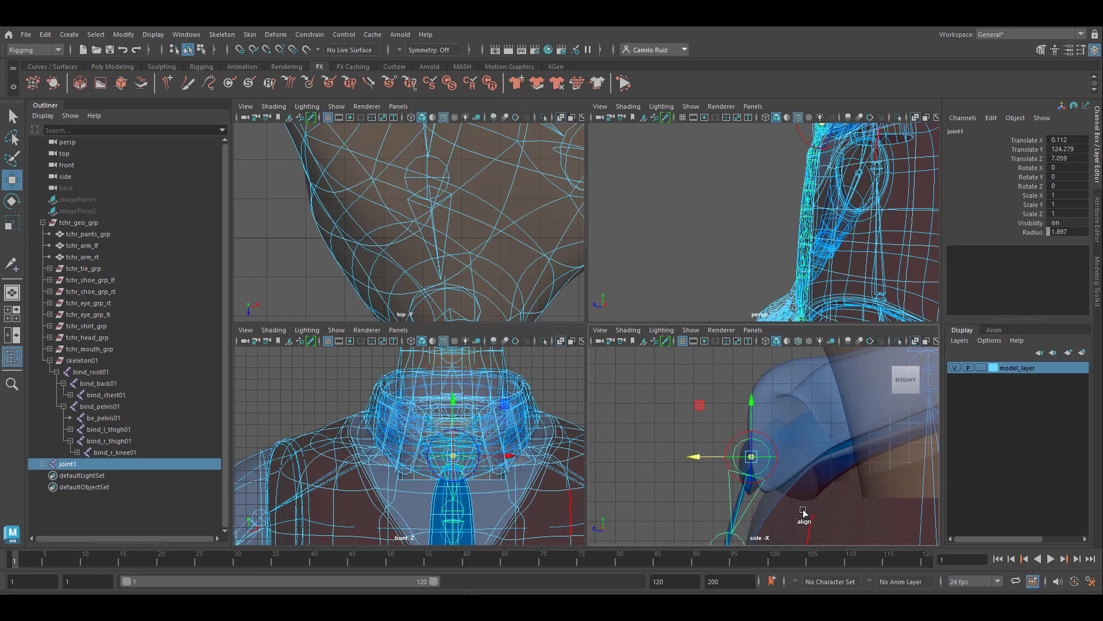
# Check the alignment of the whole joint chain with the tie geometry in the side view
pyautogui.keyDown('alt'); pyautogui.moveTo(803, 518); pyautogui.dragTo(835, 431, button='middle'); pyautogui.keyUp('alt')
pyautogui.scroll(-5, 831, 459)
pyautogui.scroll(10, 832, 483)
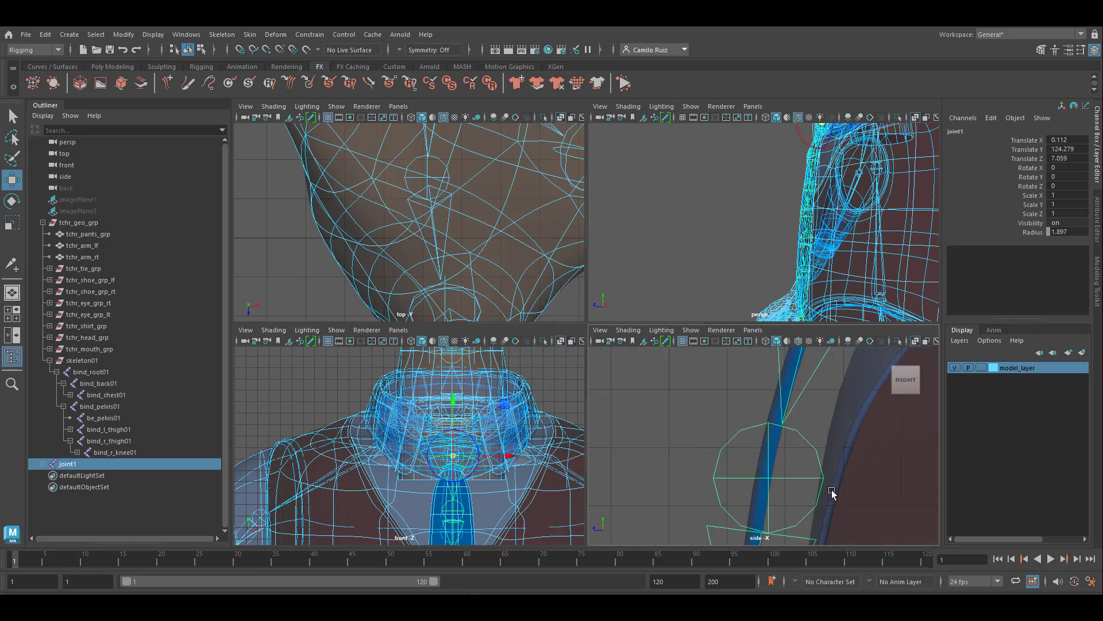
pyautogui.keyDown('alt'); pyautogui.moveTo(832, 491); pyautogui.dragTo(840, 396, button='middle'); pyautogui.keyUp('alt')
pyautogui.scroll(-10, 764, 396)
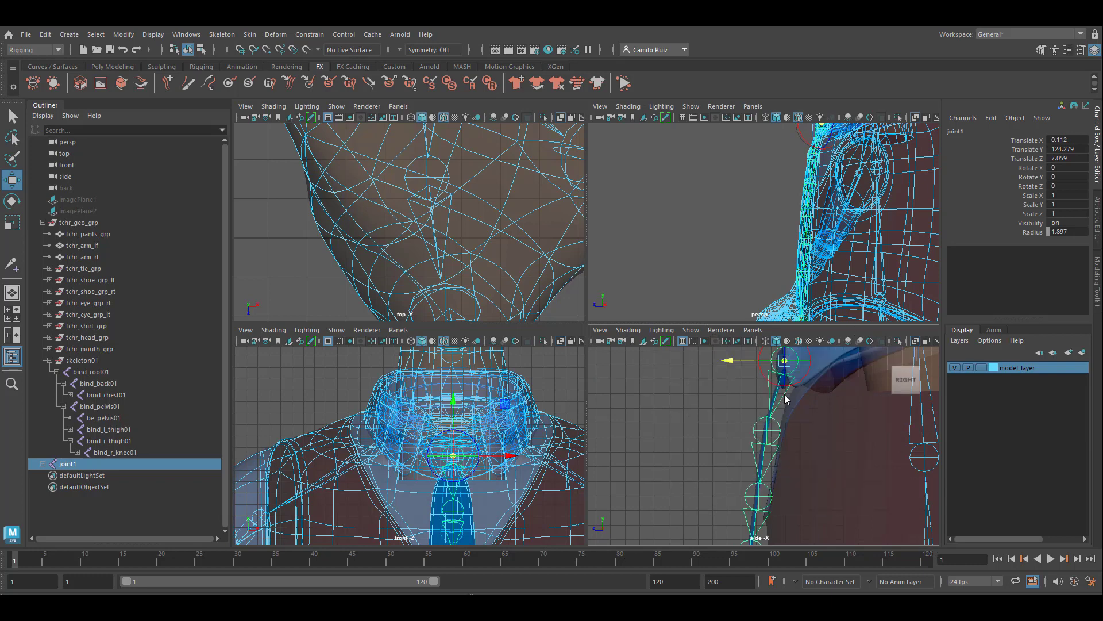
pyautogui.press('space')
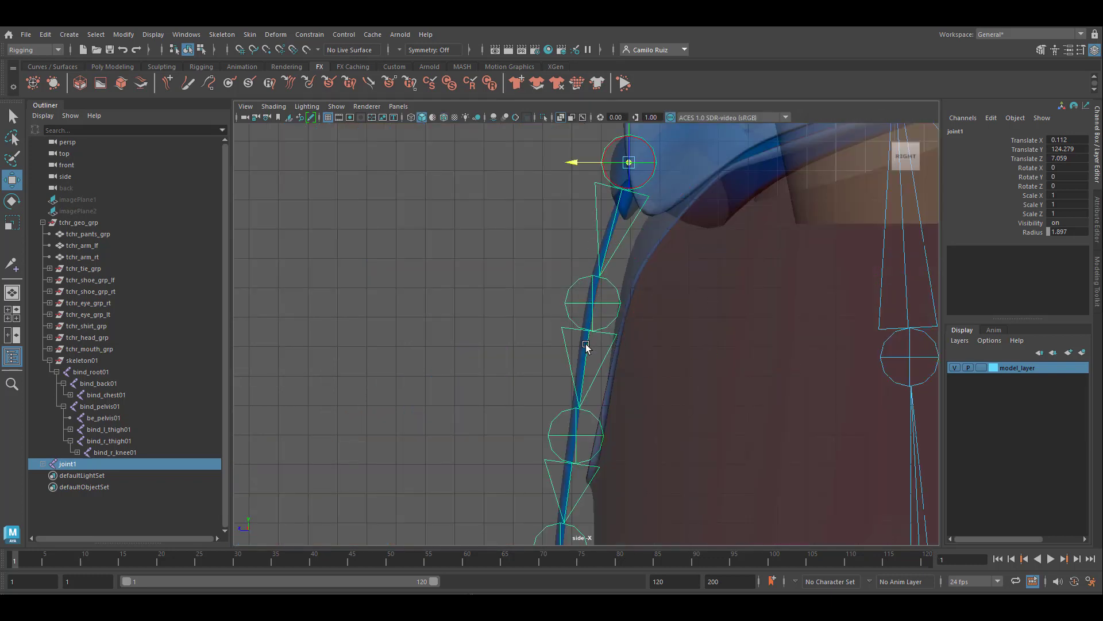
pyautogui.keyDown('alt'); pyautogui.moveTo(633, 464); pyautogui.dragTo(811, 244, button='middle'); pyautogui.keyUp('alt')
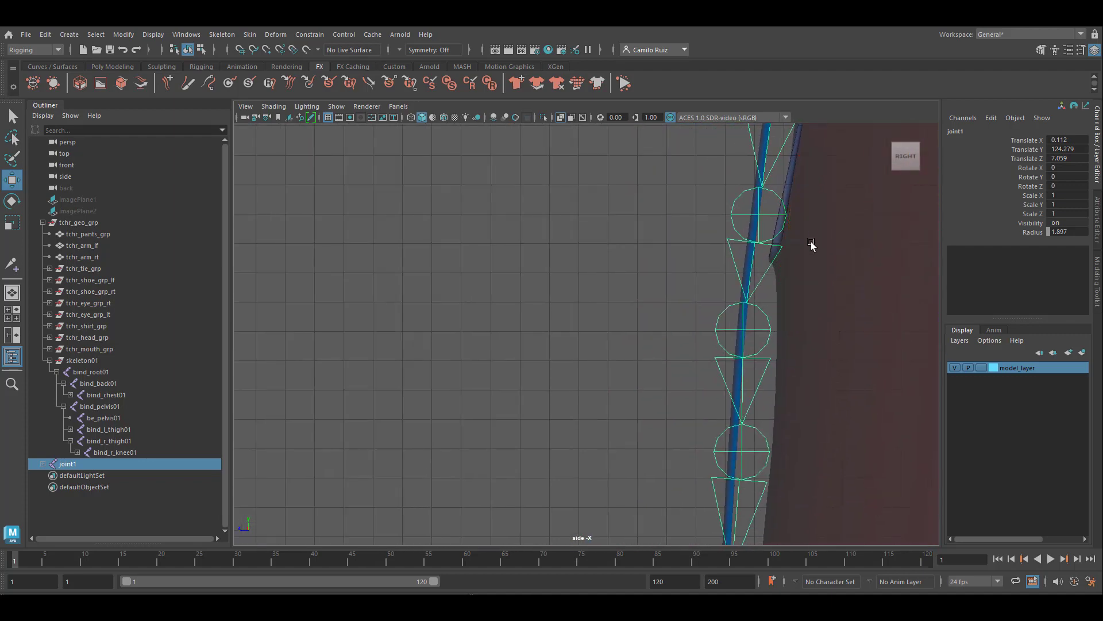
pyautogui.scroll(-5, 807, 248)
pyautogui.scroll(-3, 687, 469)
pyautogui.scroll(-2, 676, 491)
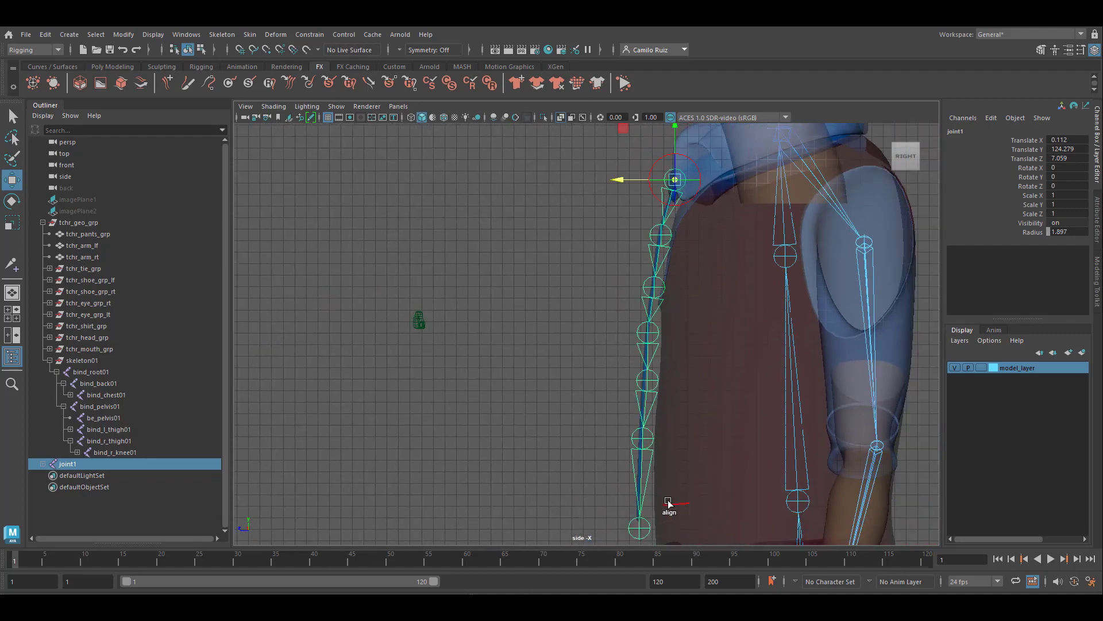
pyautogui.scroll(3, 675, 505)
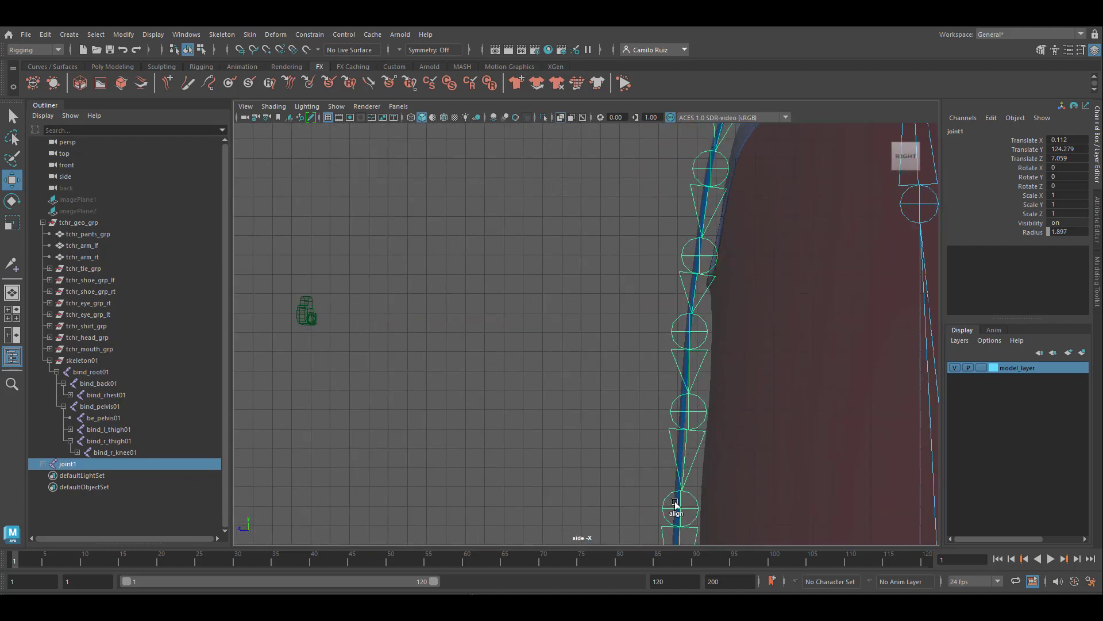
pyautogui.scroll(3, 676, 504)
pyautogui.scroll(1, 764, 445)
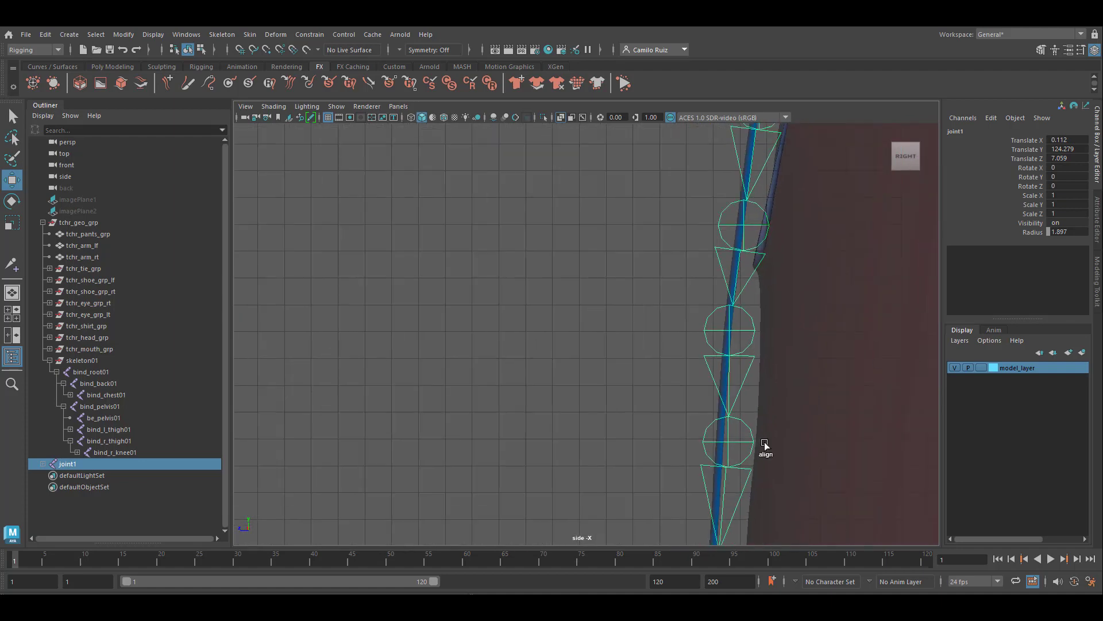
# Move joint2 at the tie's tip slightly forward in the side view, to about Translate Z 0.514
pyautogui.scroll(-1, 764, 444)
pyautogui.keyDown('alt'); pyautogui.moveTo(754, 492); pyautogui.dragTo(788, 232, button='middle'); pyautogui.keyUp('alt')
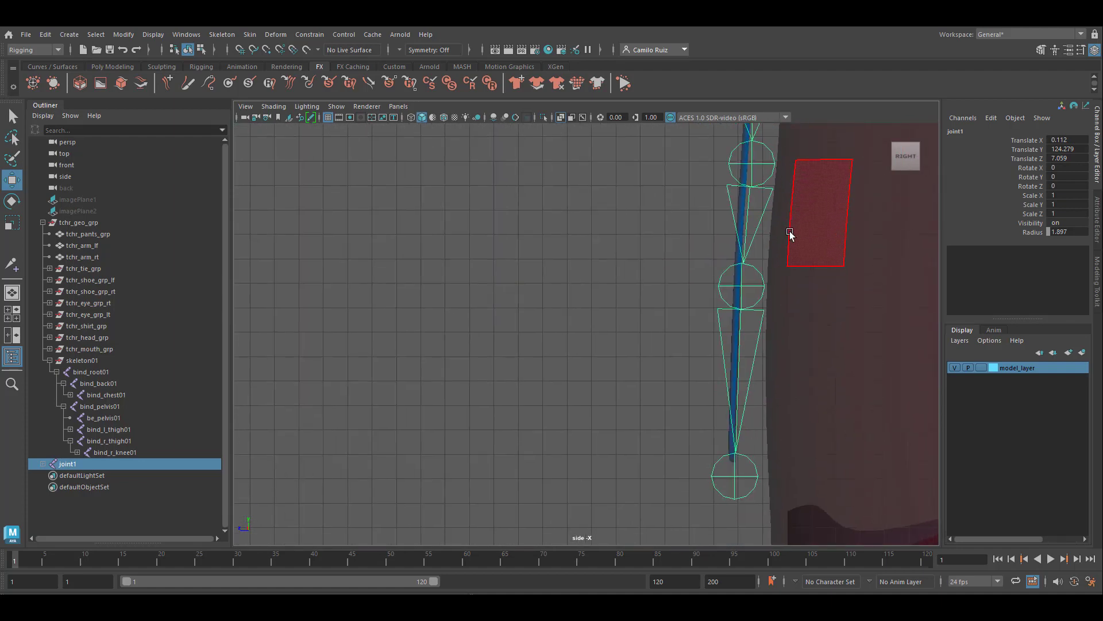
pyautogui.click(735, 476)
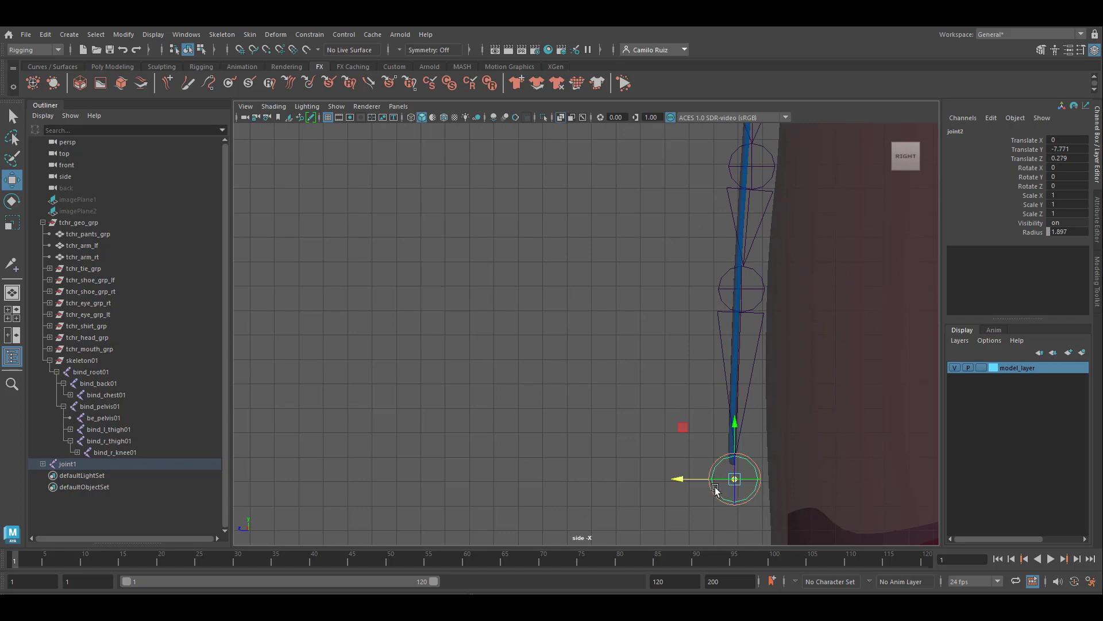
pyautogui.moveTo(701, 480); pyautogui.dragTo(671, 478)
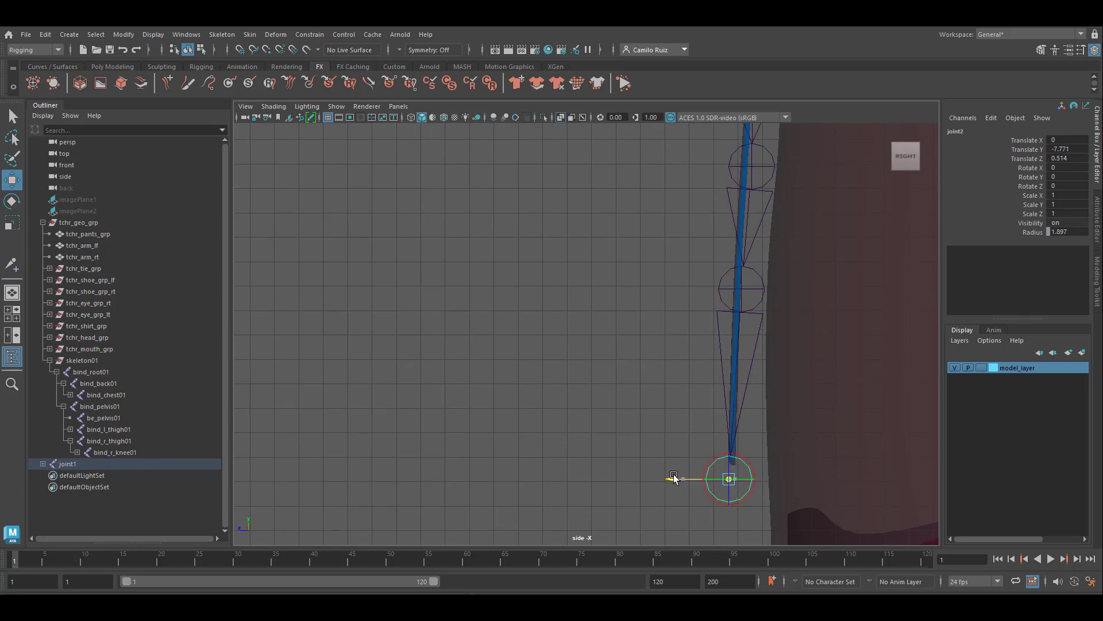
# Move joint7 and joint6 slightly forward onto the tie in the side view, to about Translate Z 0.586 and 0.259
pyautogui.click(742, 291)
pyautogui.moveTo(693, 289); pyautogui.dragTo(701, 294)
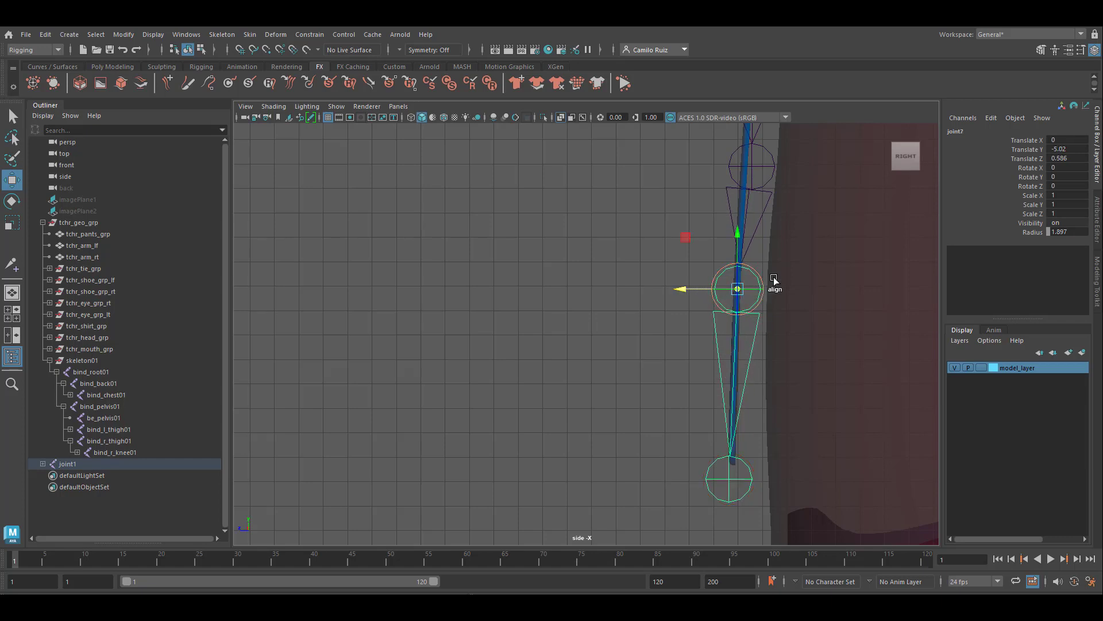
pyautogui.keyDown('alt'); pyautogui.moveTo(832, 234); pyautogui.dragTo(813, 461, button='middle'); pyautogui.keyUp('alt')
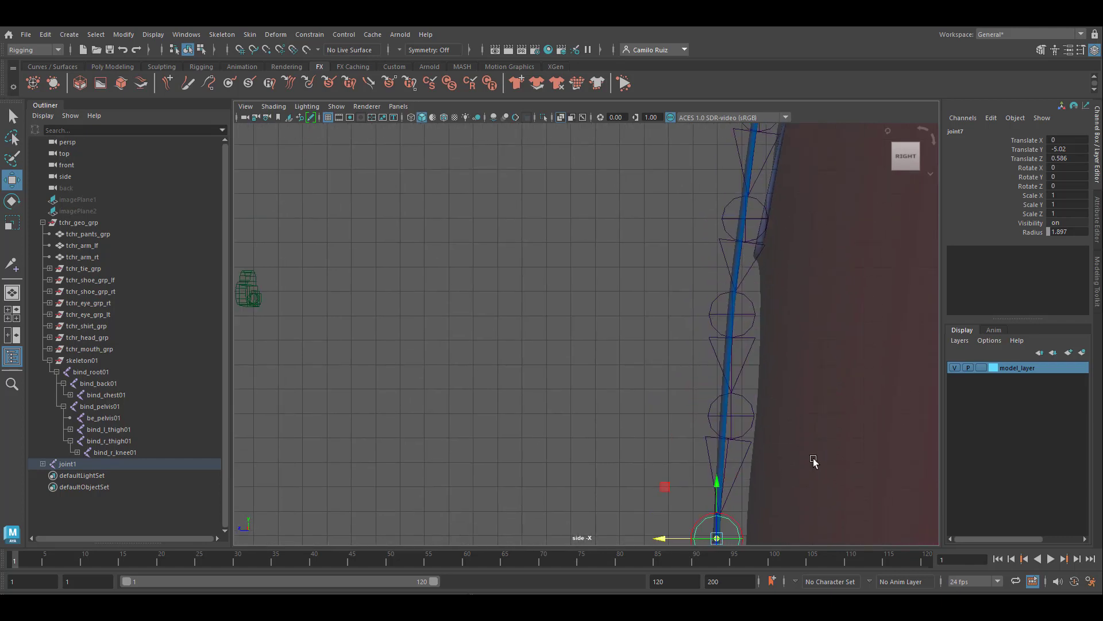
pyautogui.click(732, 414)
pyautogui.moveTo(698, 416); pyautogui.dragTo(693, 417)
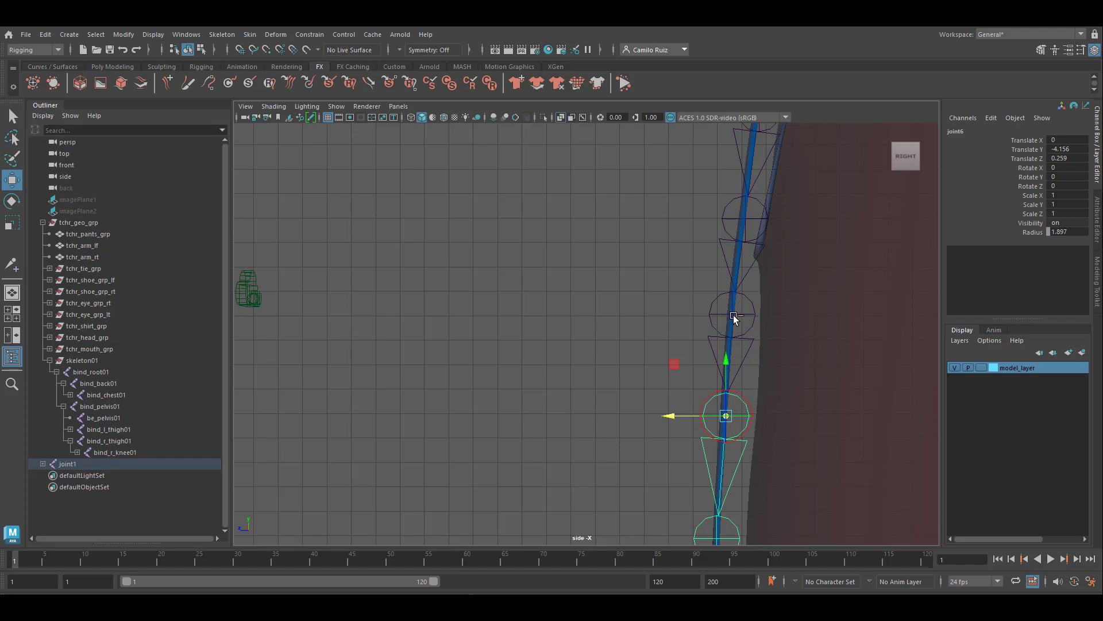
# Show the attribute editor and nudge joint5 and joint6 slightly forward along the tie, joint6 to about Translate Z 0.384
pyautogui.hotkey('ctrl', 'a')
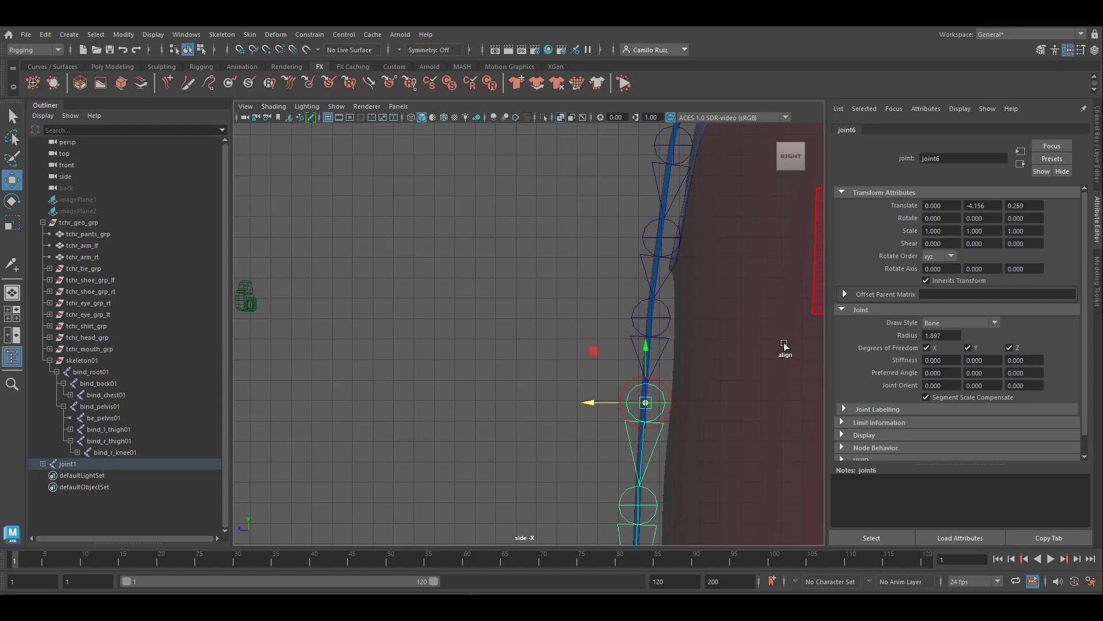
pyautogui.press('Up')
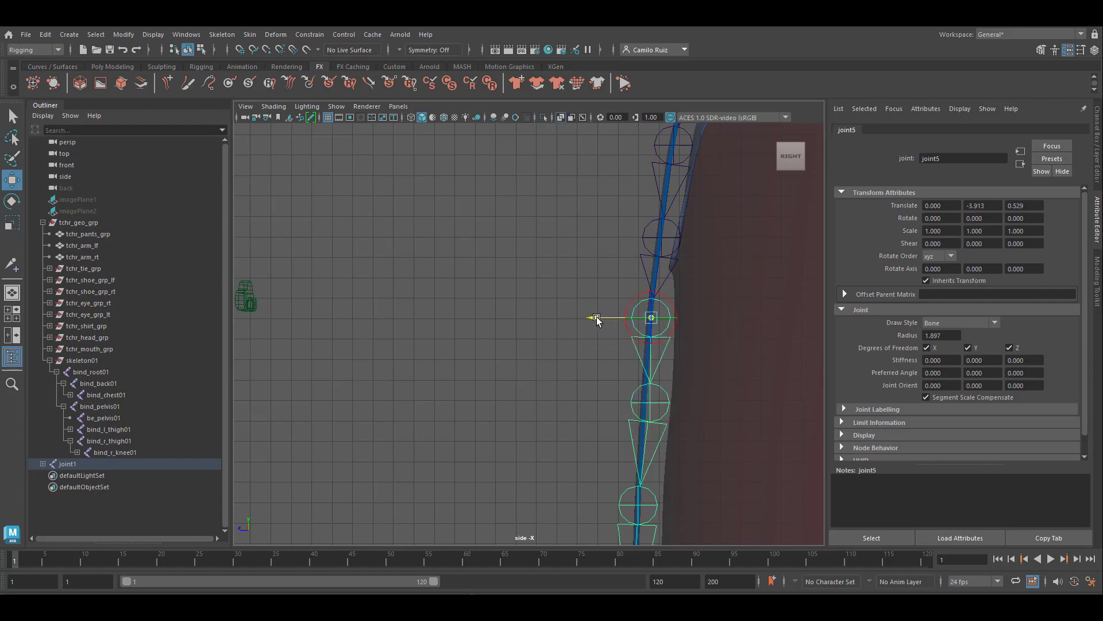
pyautogui.moveTo(596, 320); pyautogui.dragTo(595, 319)
pyautogui.press('Down')
pyautogui.moveTo(612, 403); pyautogui.dragTo(604, 403)
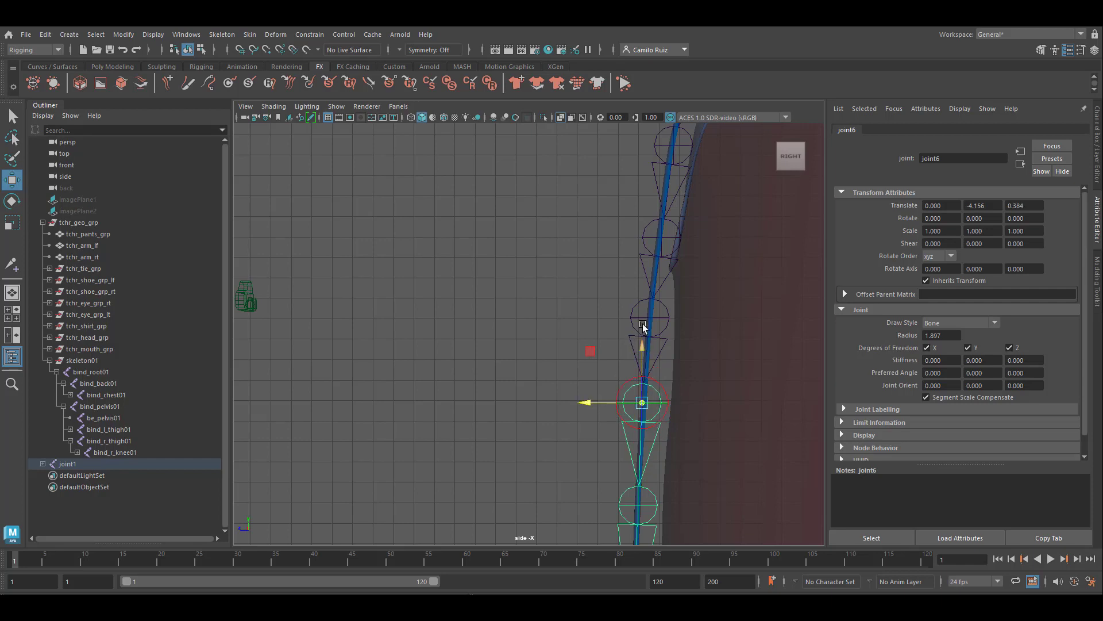
# Move joint4 and joint3 slightly forward onto the upper tie, to about Translate Z 0.773 and 1.304
pyautogui.scroll(3, 652, 297)
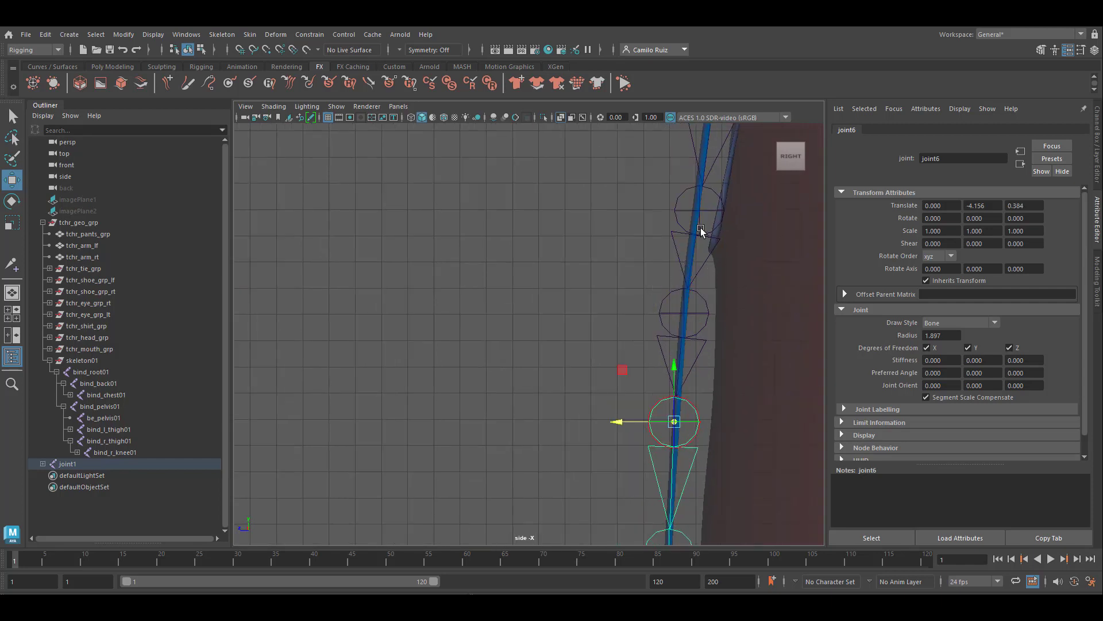
pyautogui.click(697, 235)
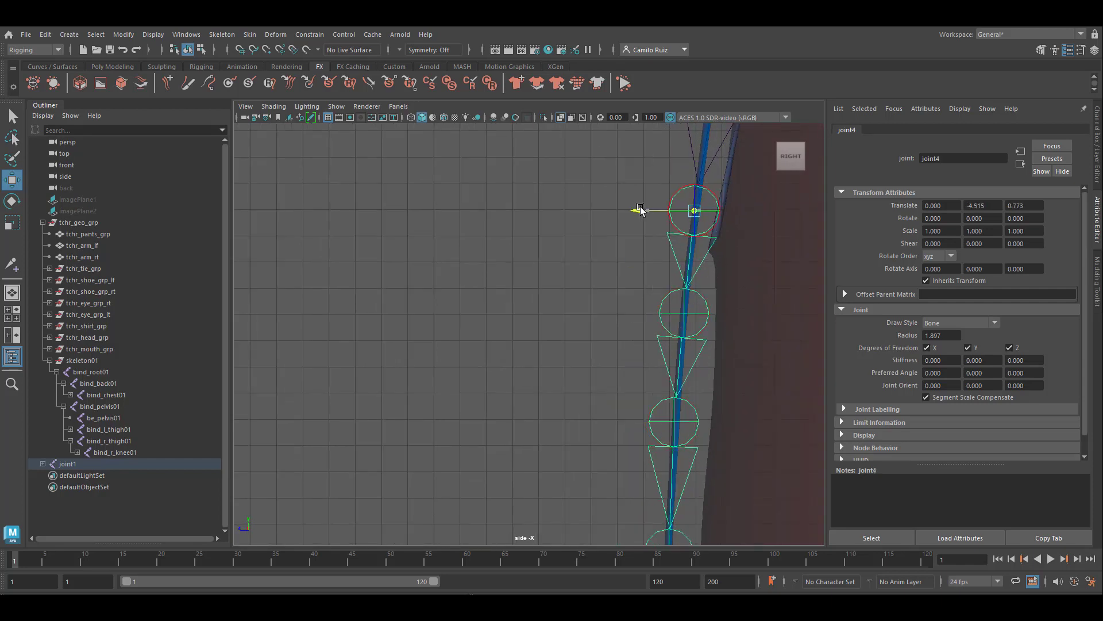
pyautogui.scroll(-2, 684, 187)
pyautogui.keyDown('alt'); pyautogui.moveTo(690, 185); pyautogui.dragTo(686, 460, button='middle'); pyautogui.keyUp('alt')
pyautogui.scroll(1, 687, 459)
pyautogui.click(662, 436)
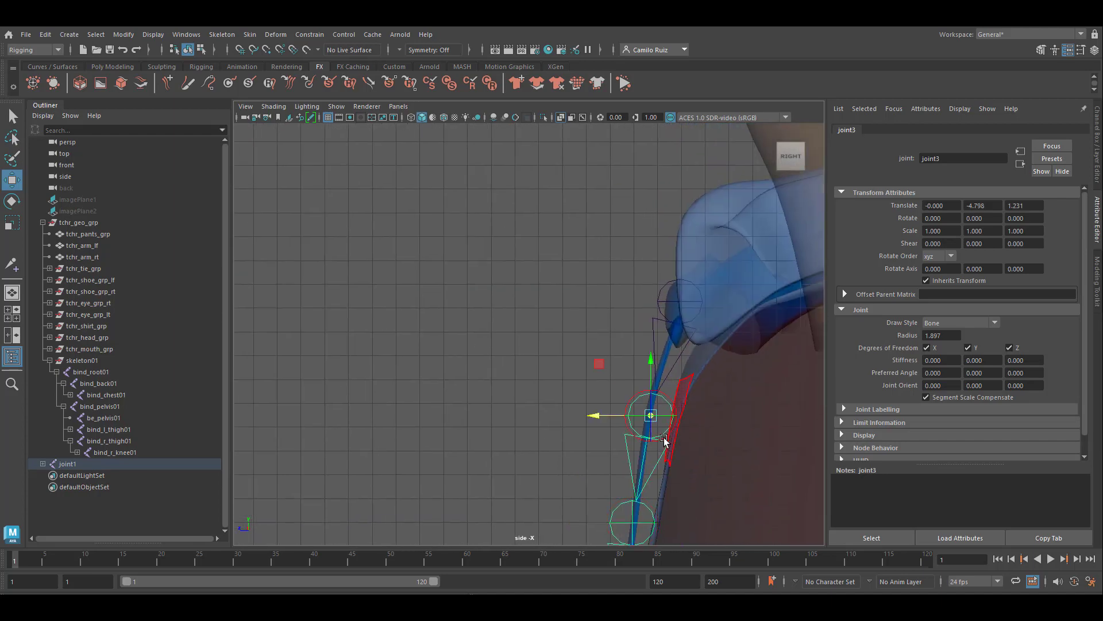
pyautogui.moveTo(598, 414); pyautogui.dragTo(591, 415)
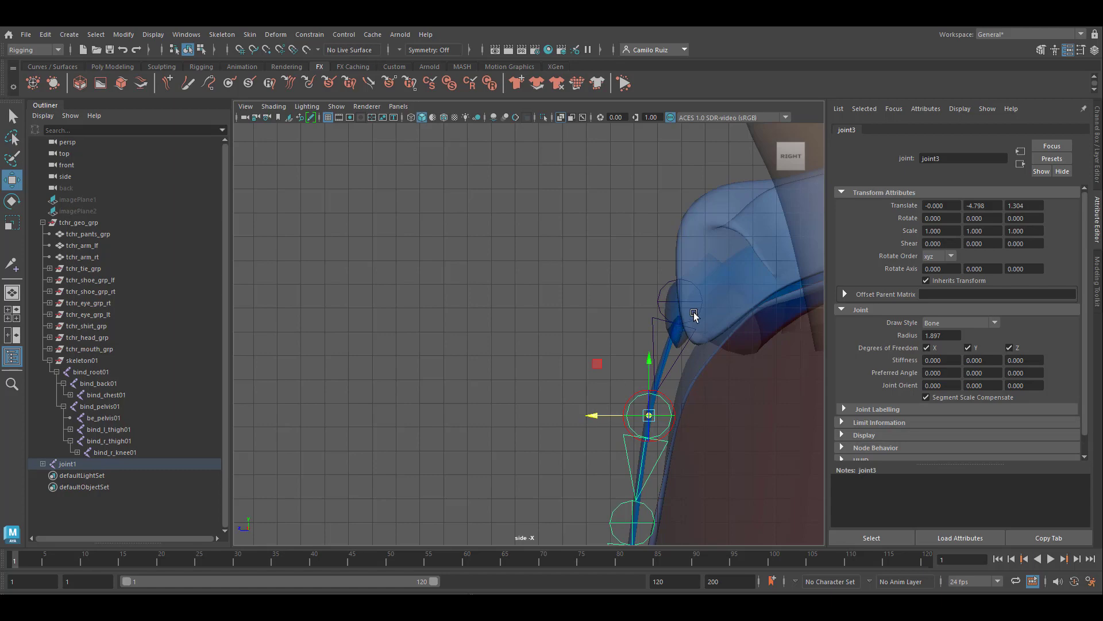
# Parent the tie chain's root joint1 to the neck joint bind_neck_a01
pyautogui.scroll(-3, 727, 368)
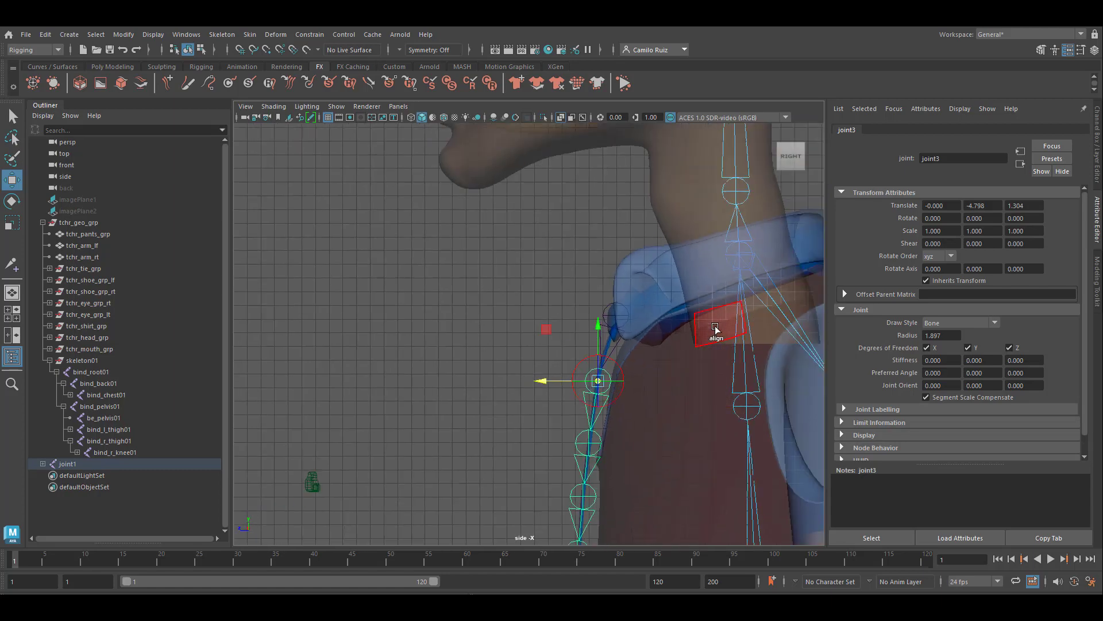
pyautogui.scroll(-4, 715, 329)
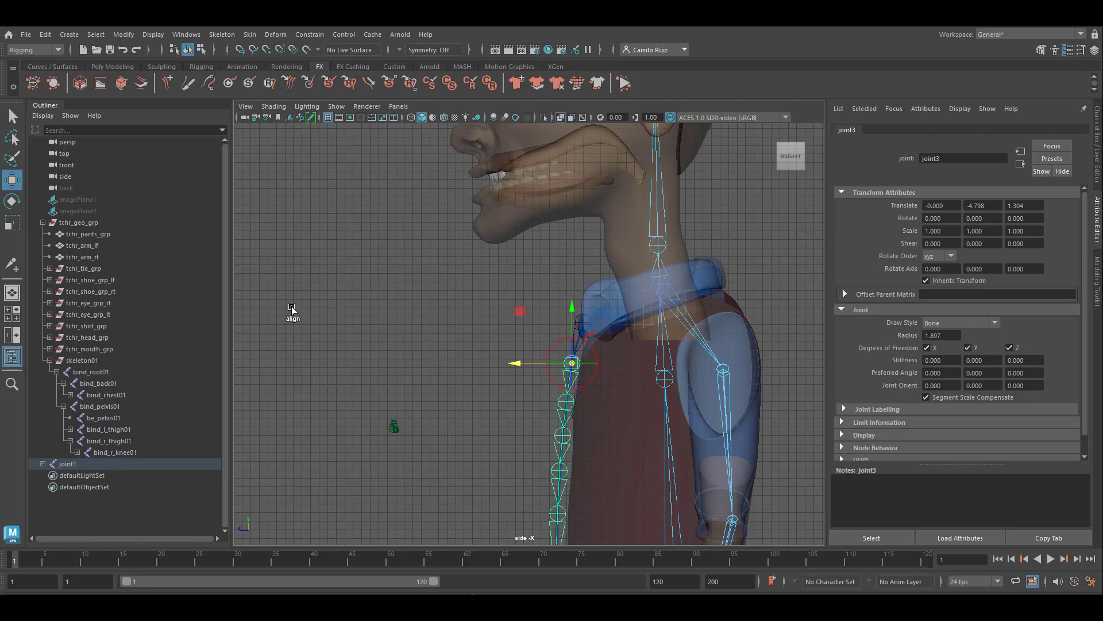
pyautogui.press('q')
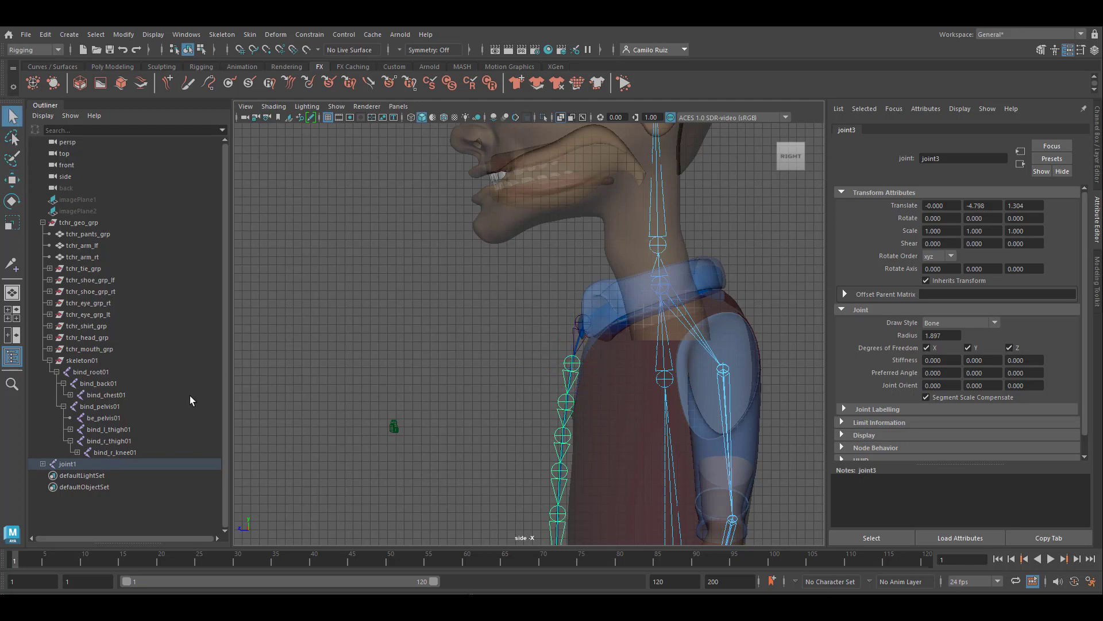
pyautogui.click(92, 463)
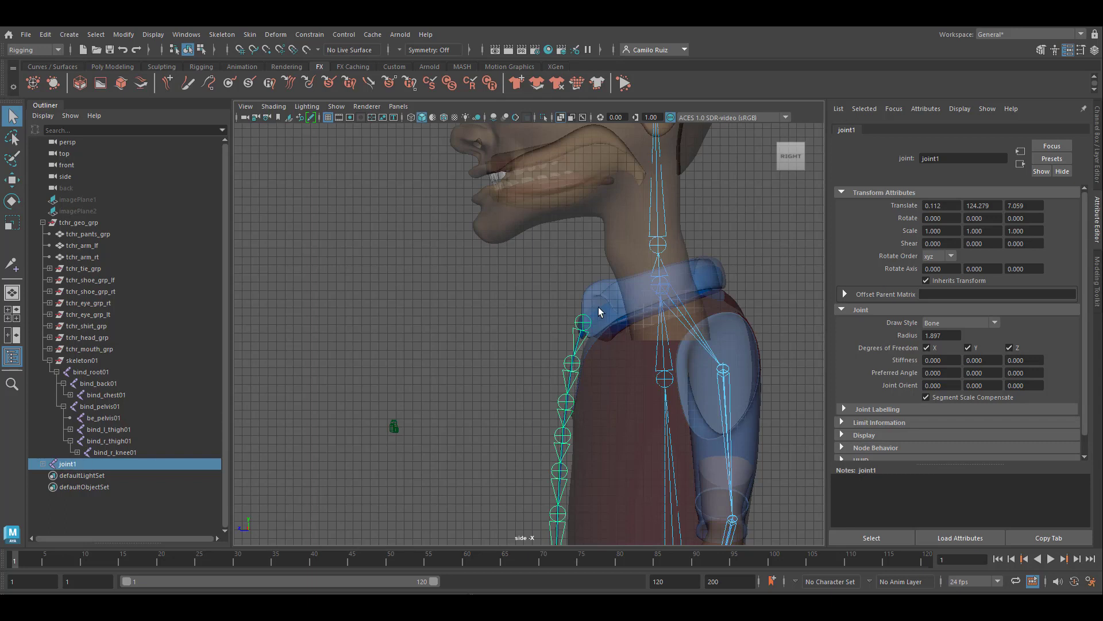
pyautogui.keyDown('shift'); pyautogui.click(650, 287); pyautogui.keyUp('shift')
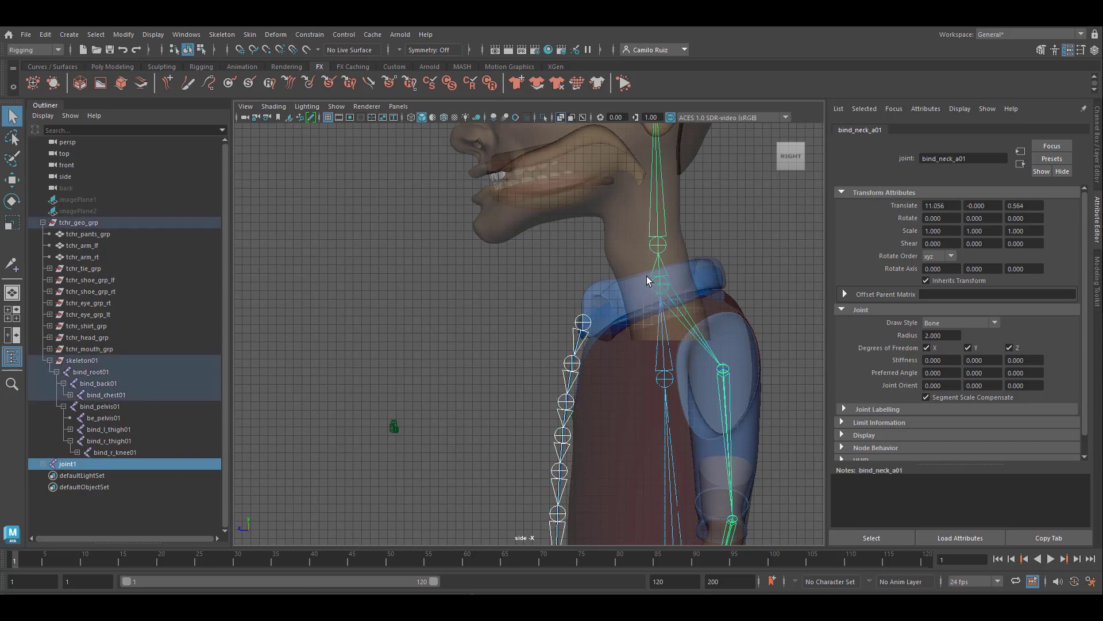
pyautogui.press('p')
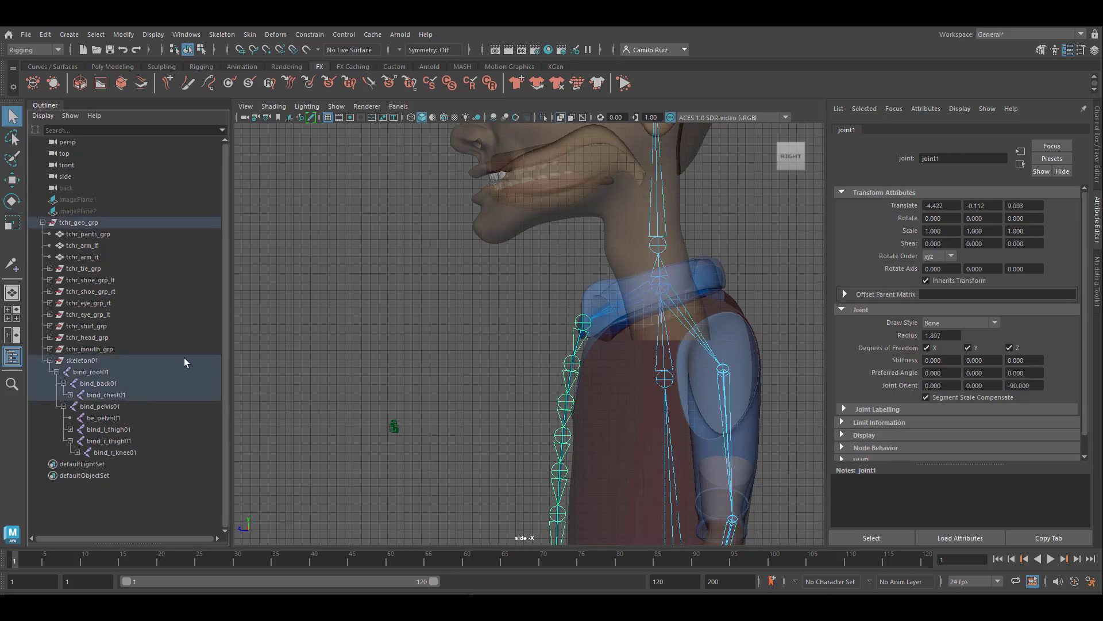
# Rename joint1 at the tie knot as bind_tie_a01
pyautogui.scroll(4, 623, 367)
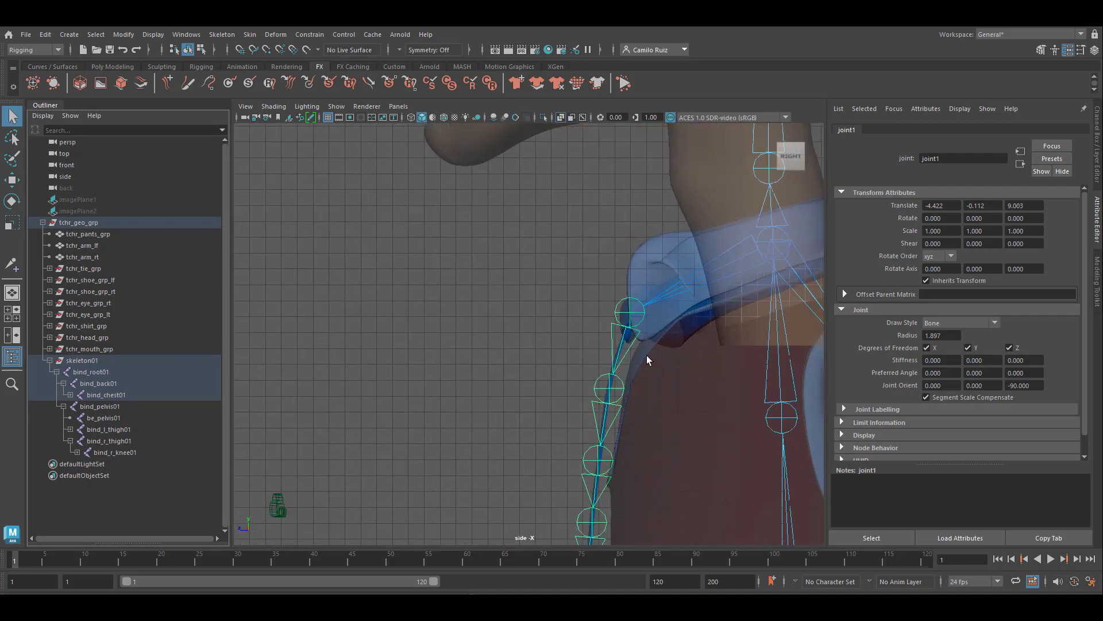
pyautogui.scroll(-2, 652, 353)
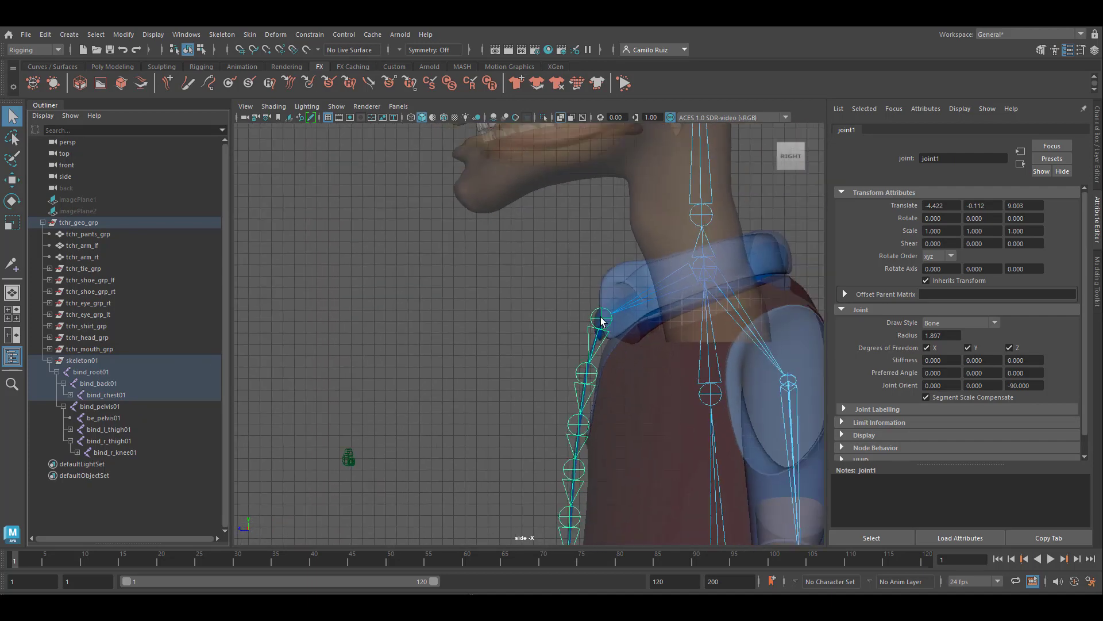
pyautogui.write('bind_tie_a01')
pyautogui.press('Return')
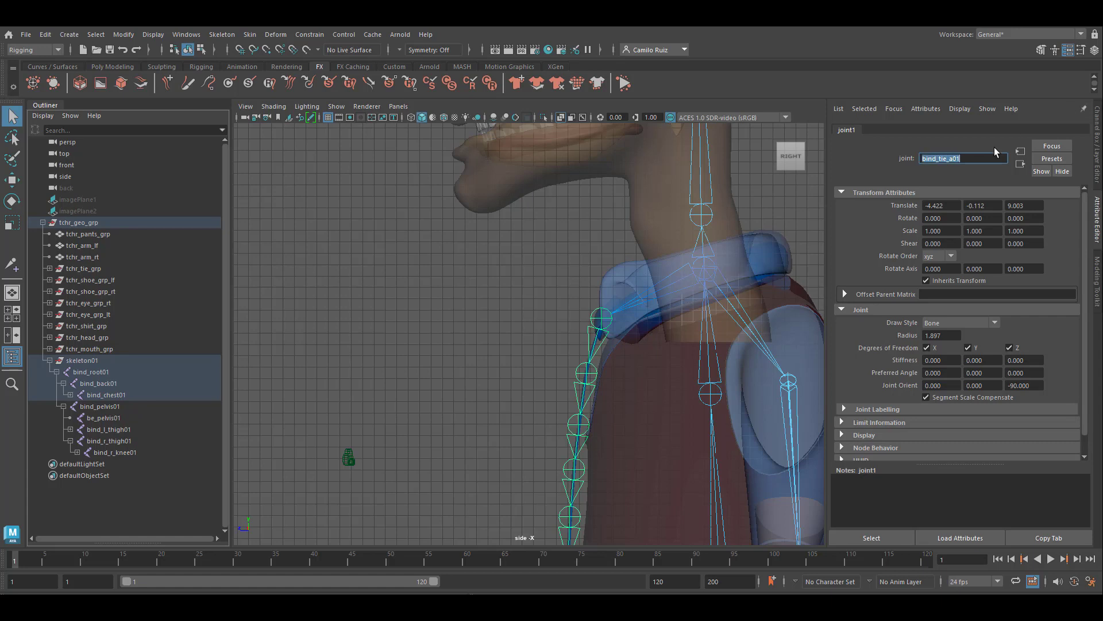
# Select joint3, the second joint of the tie chain, and rename it bind_tie_b01
pyautogui.click(591, 314)
pyautogui.press('Down')
pyautogui.press('Down')
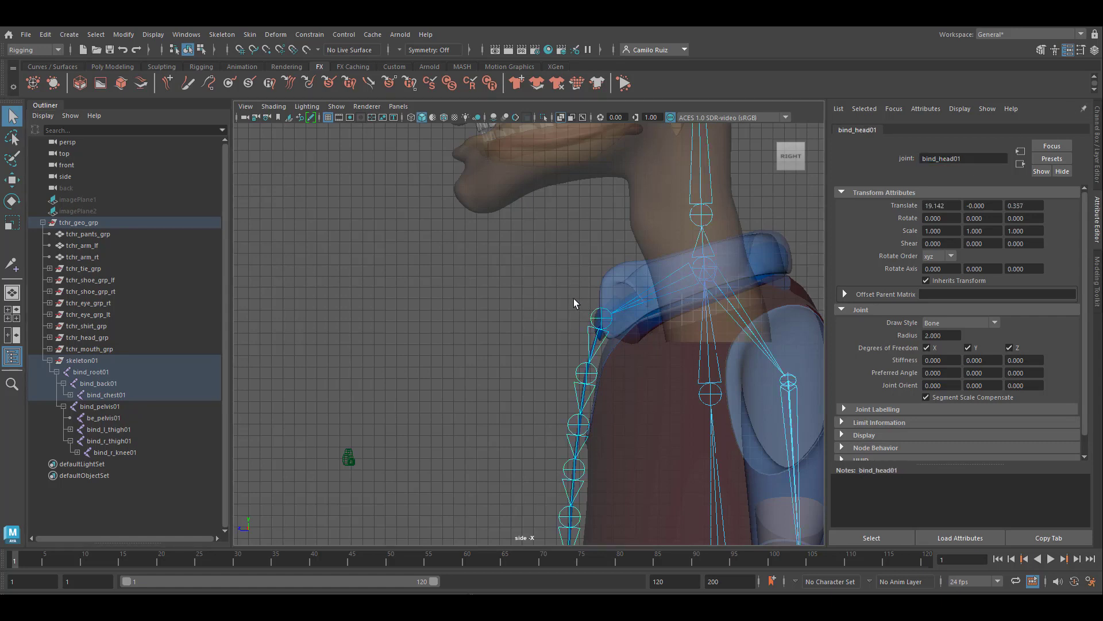
pyautogui.press('Up')
pyautogui.click(592, 321)
pyautogui.click(589, 371)
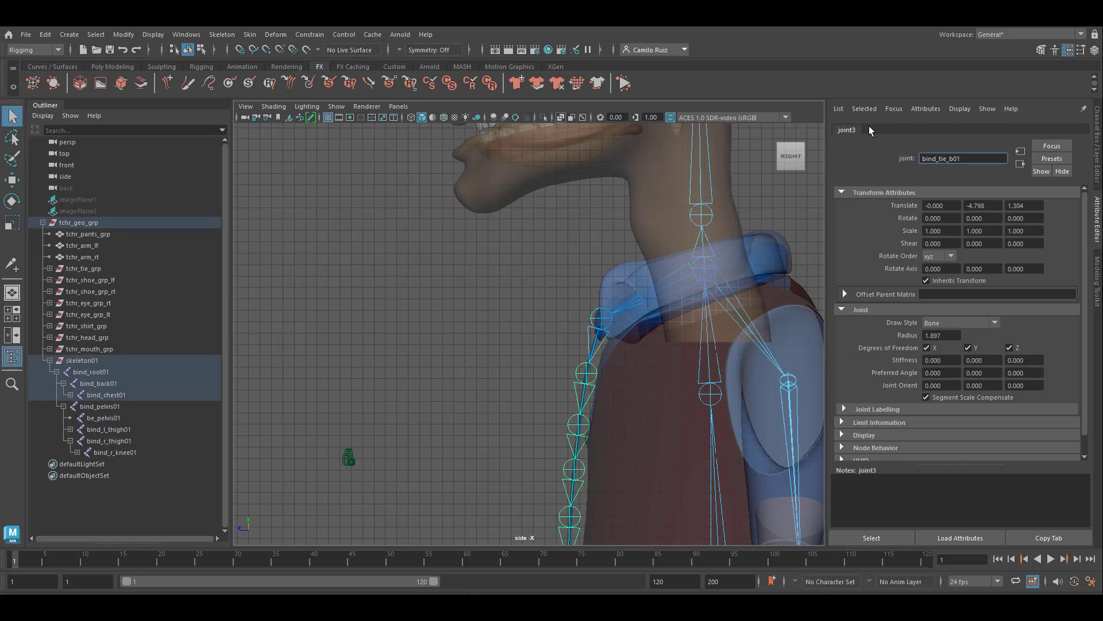
pyautogui.press('Return')
# Rename joint2 at the tie's tip as be_tie_g01
pyautogui.click(722, 260)
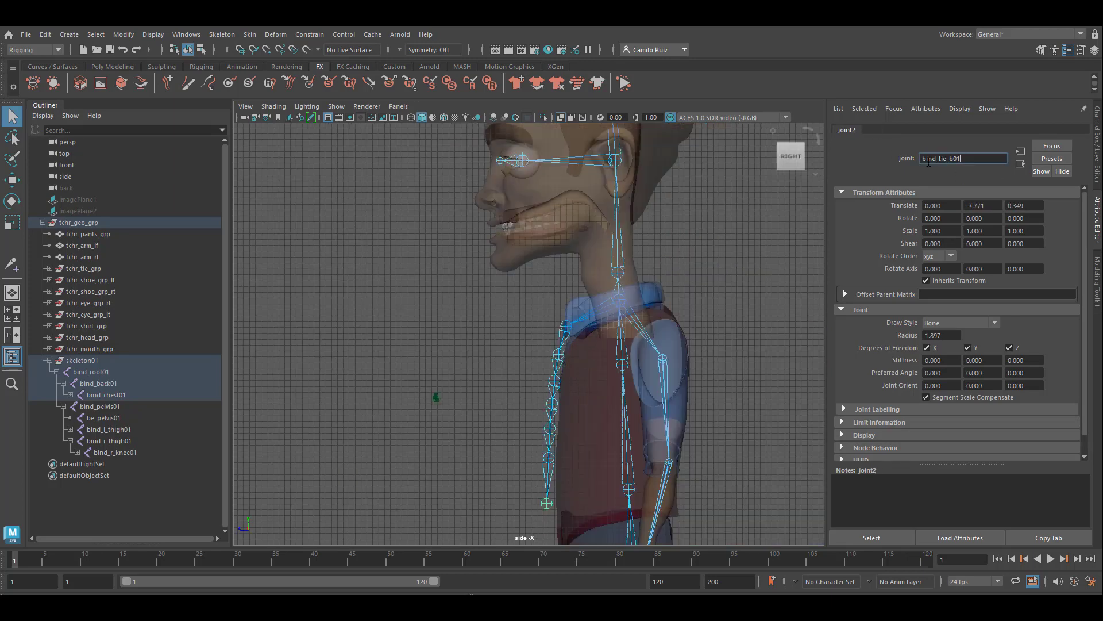
pyautogui.write('be_tie_g01')
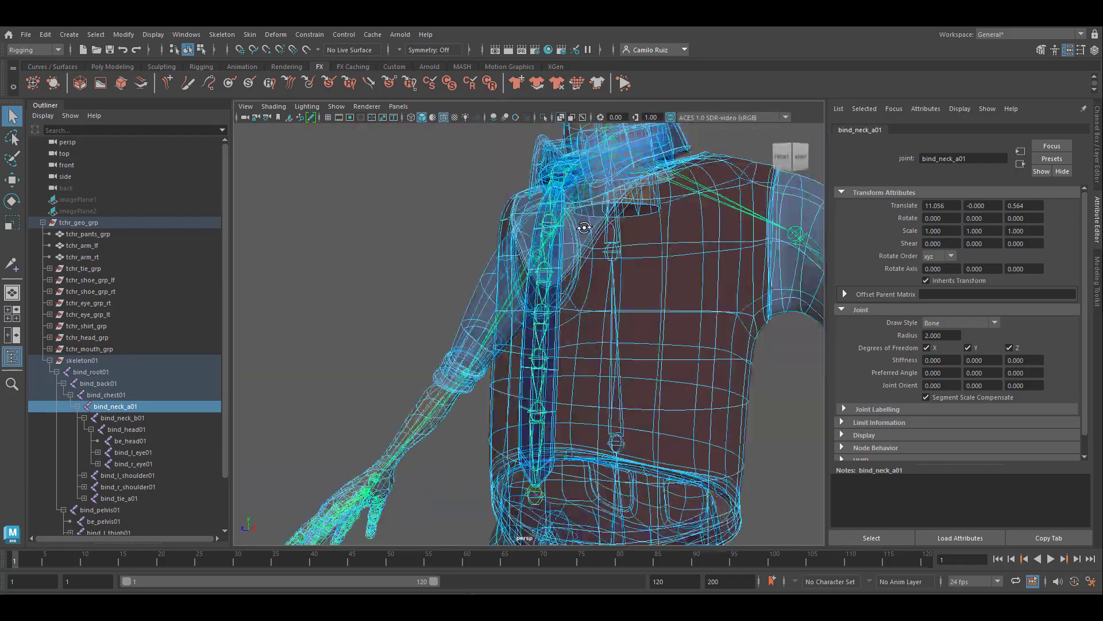
# Expand the tie joint hierarchy in the Outliner and rename the chain's end joint be_tie_h01
pyautogui.keyDown('alt'); pyautogui.moveTo(584, 227); pyautogui.dragTo(586, 322, button='middle'); pyautogui.keyUp('alt')
pyautogui.keyDown('alt'); pyautogui.moveTo(586, 322); pyautogui.dragTo(613, 286); pyautogui.keyUp('alt')
pyautogui.click(505, 393)
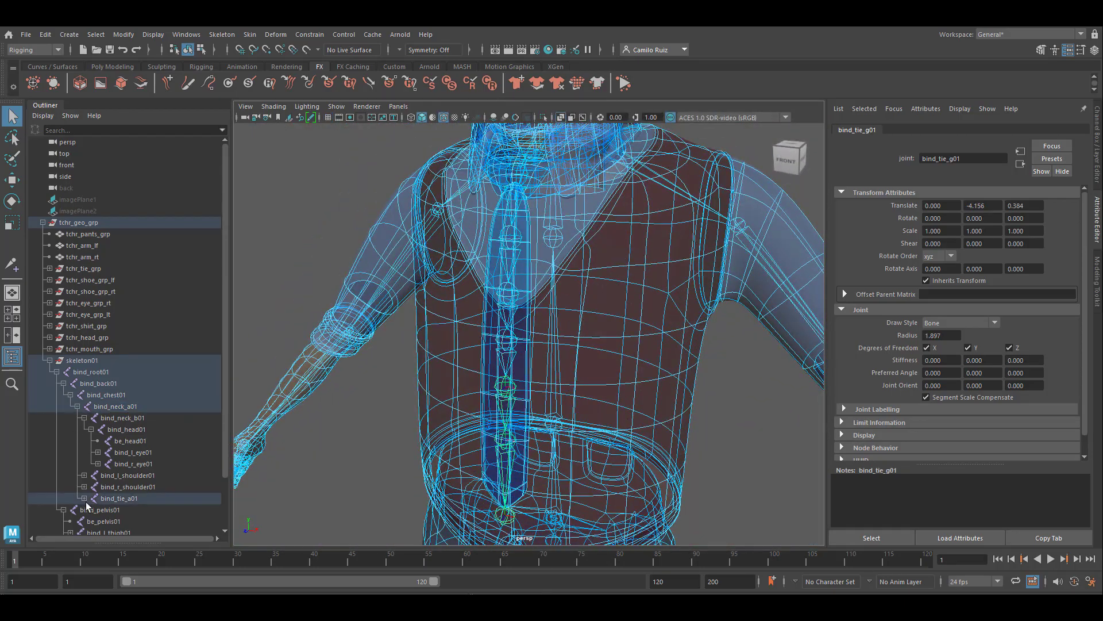
pyautogui.click(118, 475)
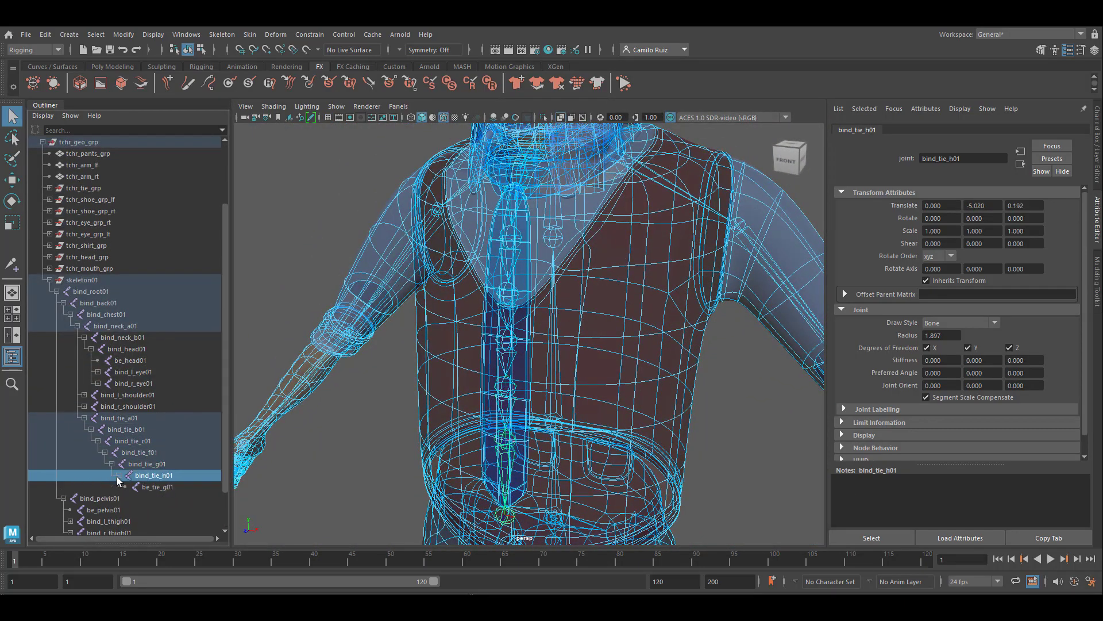
pyautogui.click(158, 486)
pyautogui.press('Return')
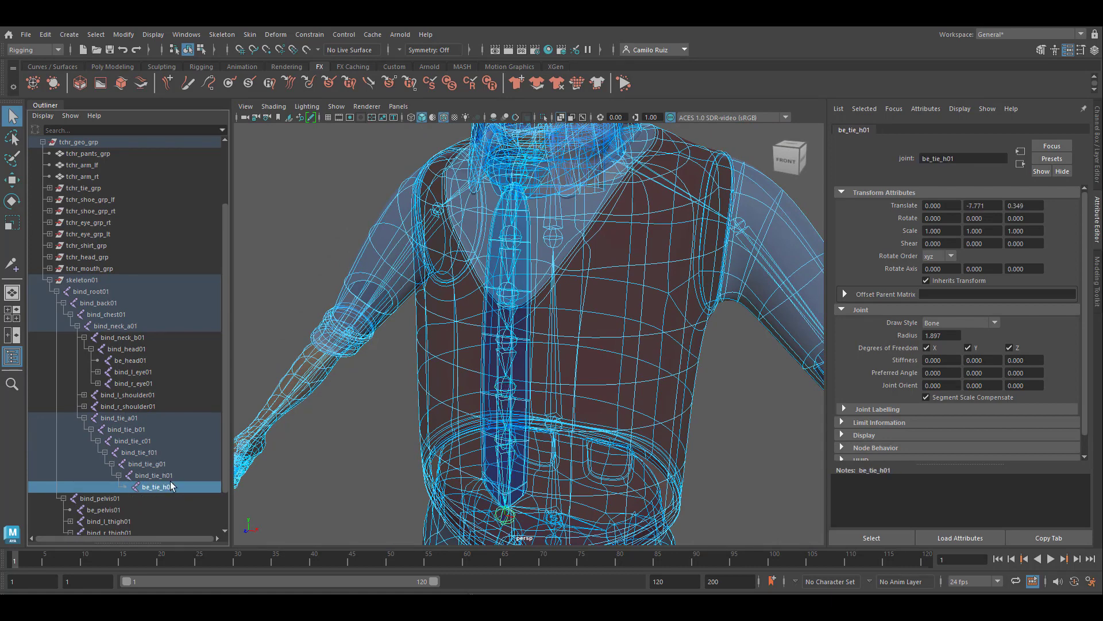
# Correct the lettering of the fourth and fifth tie joints by renaming them bind_tie_d01 and bind_tie_e01
pyautogui.click(147, 453)
pyautogui.press('Delete')
pyautogui.write('d')
pyautogui.press('Return')
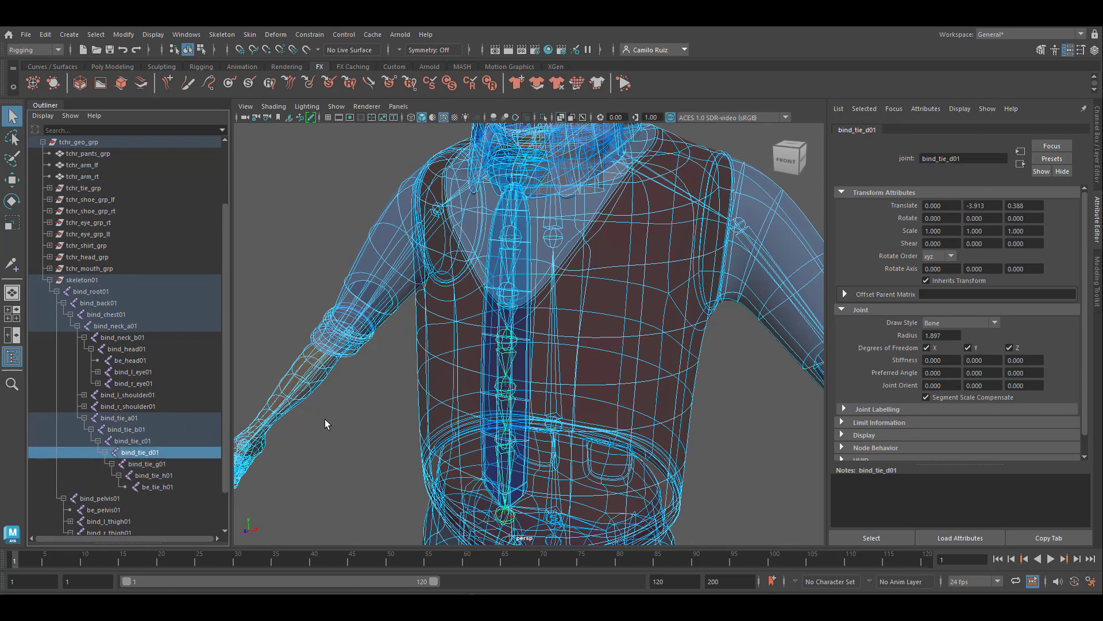
pyautogui.click(154, 462)
pyautogui.click(950, 158)
pyautogui.press('Delete')
pyautogui.write('e')
# Rename the last two tie joints bind_tie_f01 and be_tie_f01 to continue the letter sequence
pyautogui.click(170, 483)
pyautogui.click(171, 477)
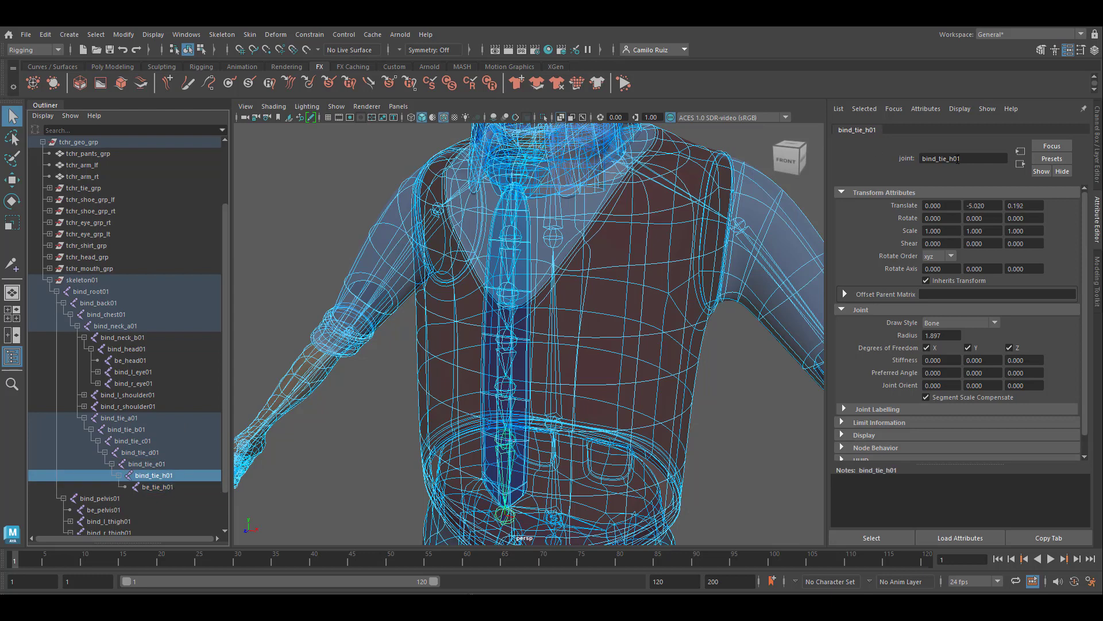
pyautogui.click(953, 158)
pyautogui.press('BackSpace')
pyautogui.write('f')
pyautogui.click(175, 485)
pyautogui.click(949, 158)
pyautogui.press('BackSpace')
pyautogui.write('f')
pyautogui.press('Return')
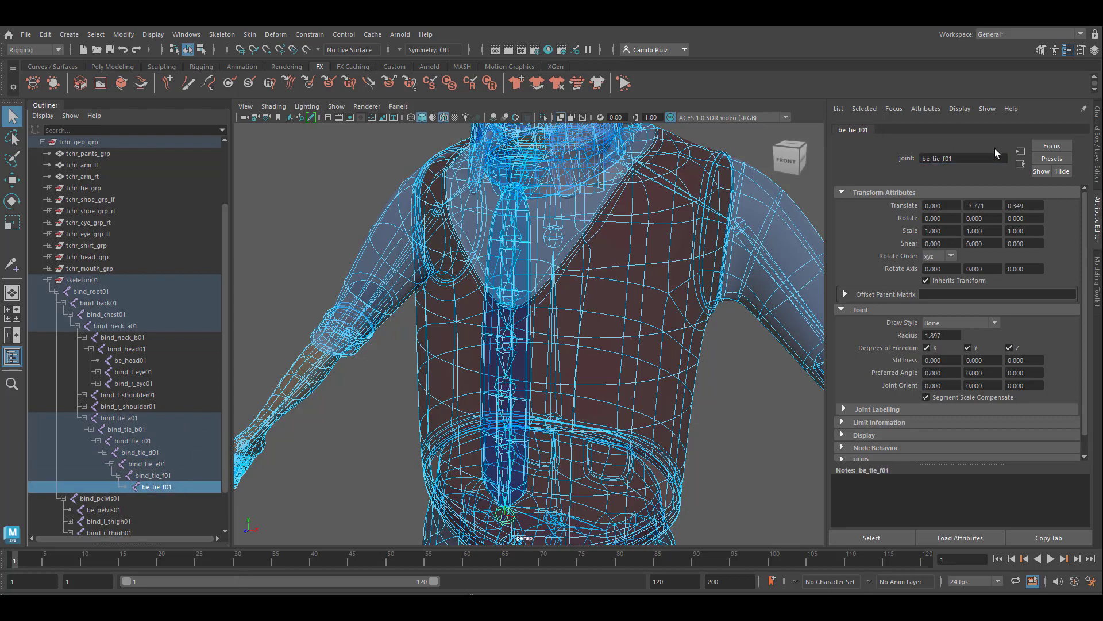
# Check the naming sequence of the tie joints in the Outliner and their placement on the tie in perspective
pyautogui.click(158, 419)
pyautogui.click(176, 476)
pyautogui.click(178, 485)
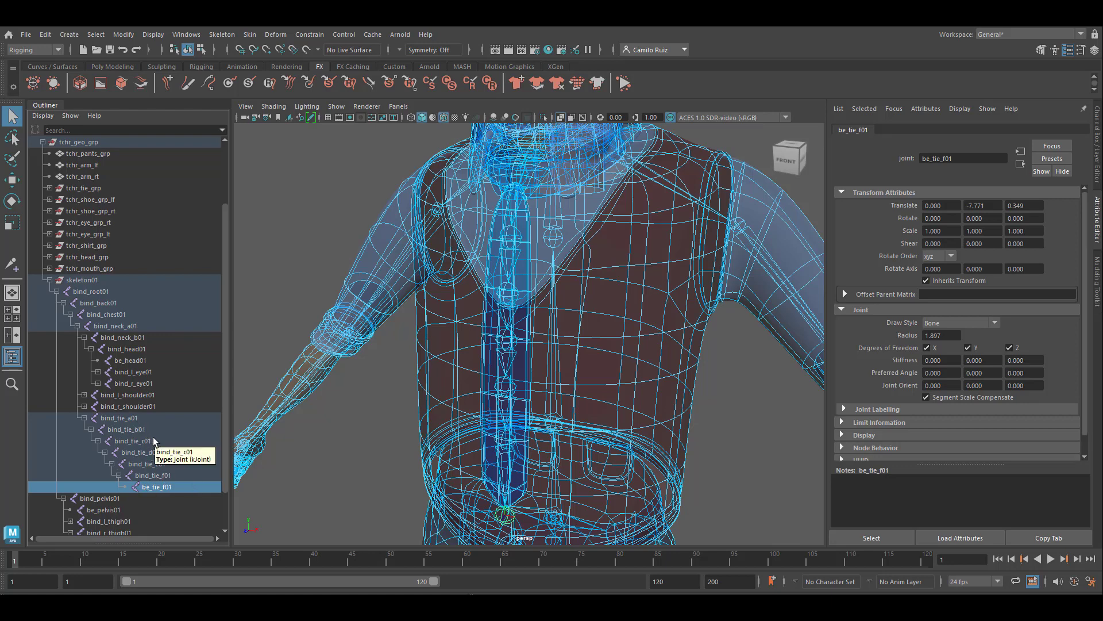
pyautogui.keyDown('alt'); pyautogui.moveTo(652, 332); pyautogui.dragTo(646, 339); pyautogui.keyUp('alt')
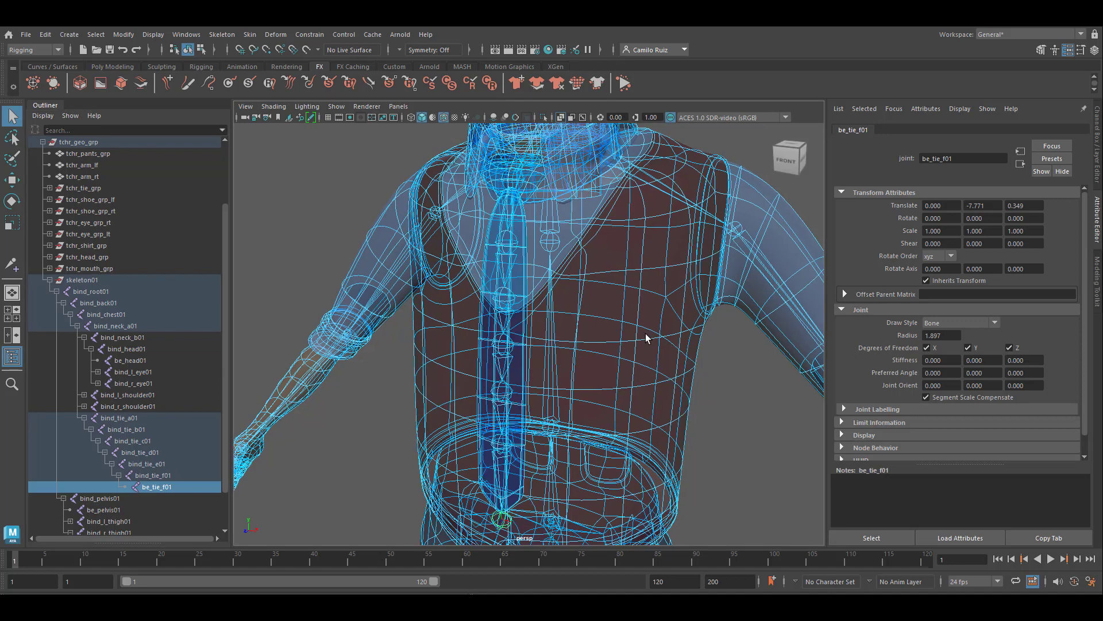